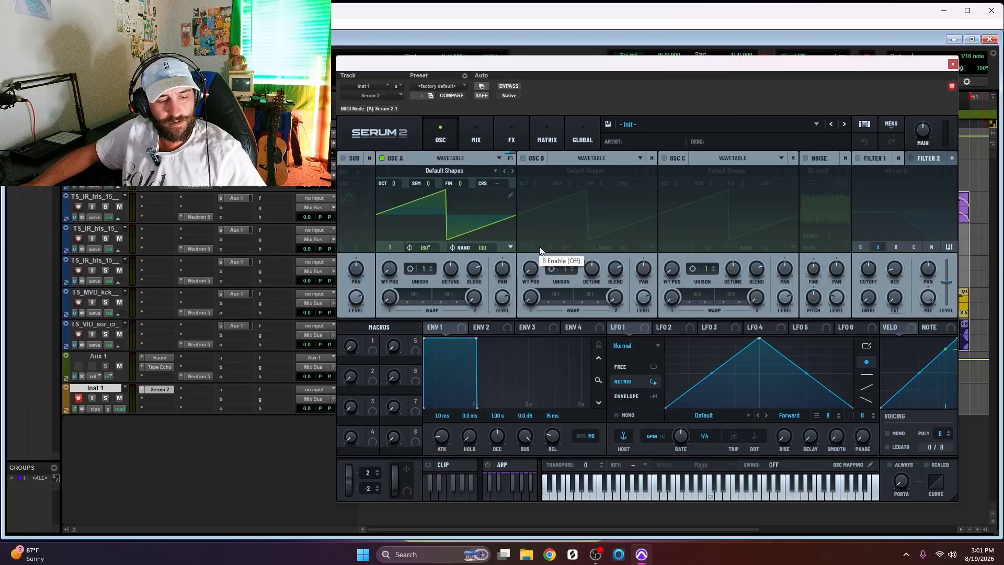
Step: Turn off oscillator A and enable the sub oscillator with the rounded sine-like waveform
{"action": "left_click", "coordinate": [481, 171]}
{"action": "left_click", "coordinate": [384, 159]}
{"action": "left_click", "coordinate": [384, 159]}
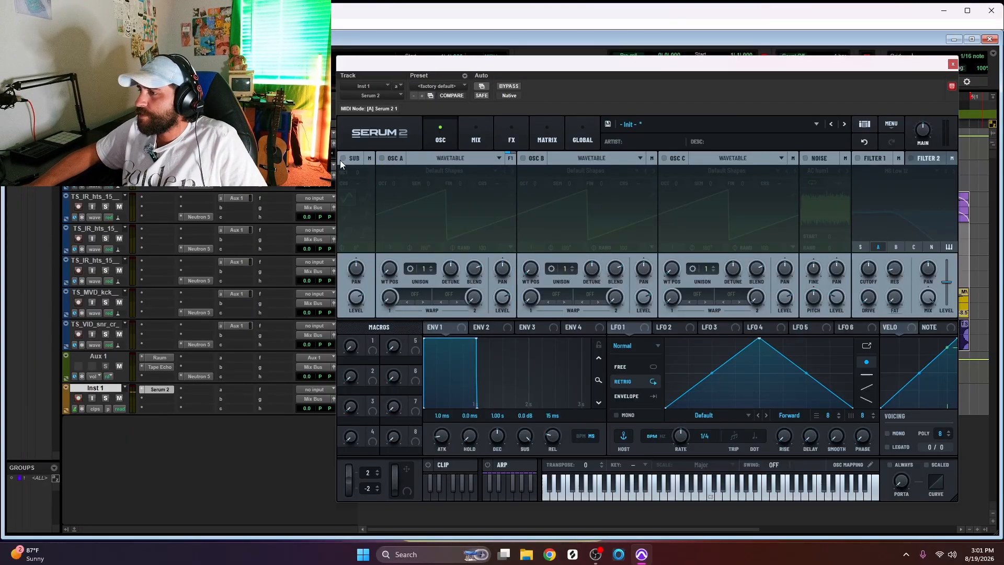
{"action": "left_click", "coordinate": [344, 159]}
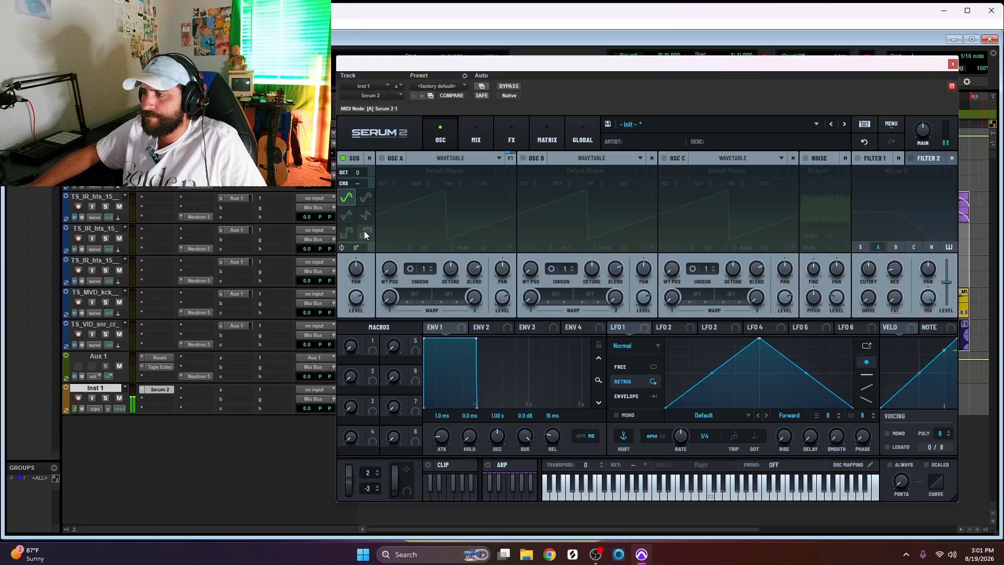
{"action": "left_click", "coordinate": [366, 198]}
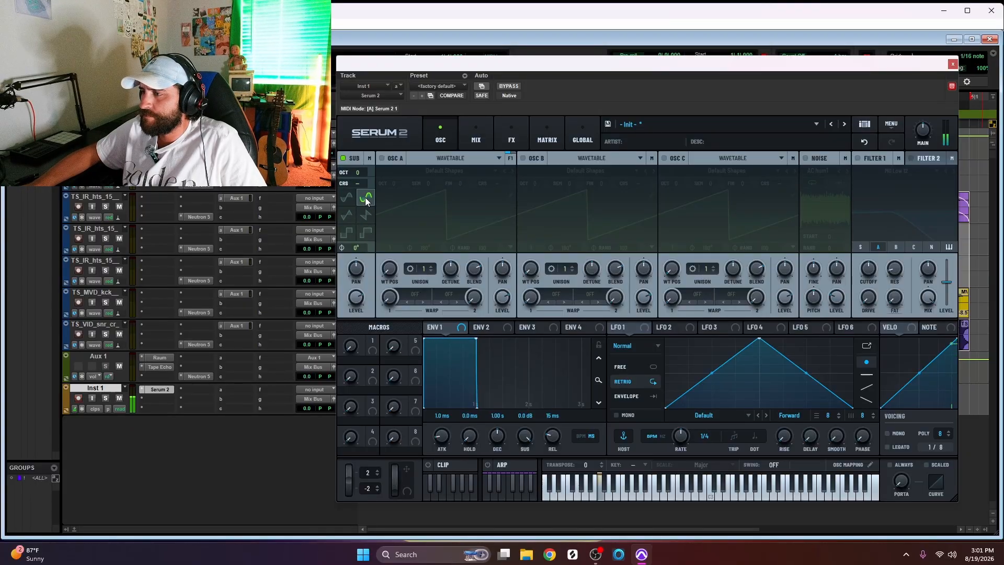
Step: Try the sub oscillator one octave lower and restore its default octave
{"action": "left_click_drag", "start_coordinate": [358, 183], "coordinate": [360, 176]}
{"action": "double_click", "coordinate": [360, 184]}
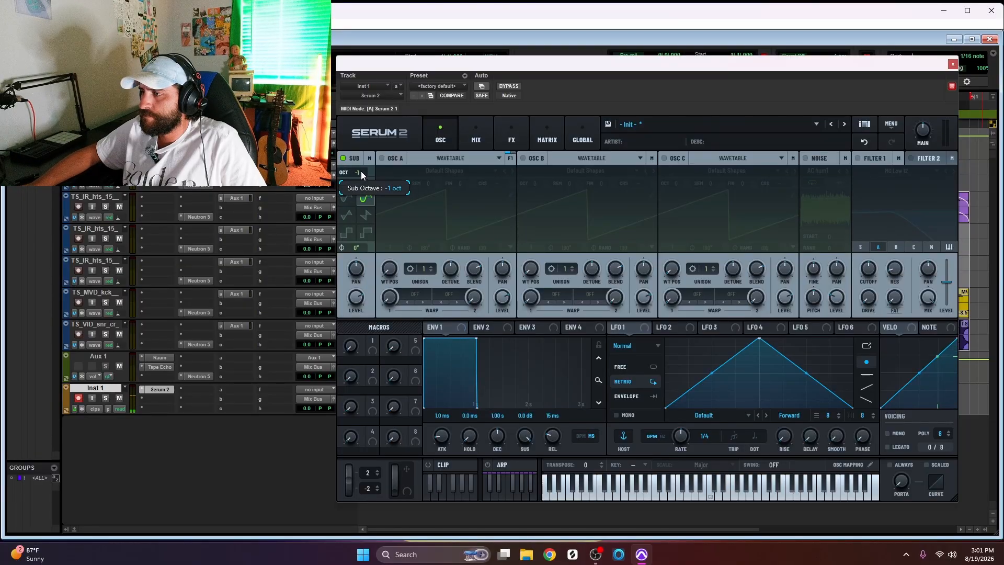
{"action": "double_click", "coordinate": [361, 172]}
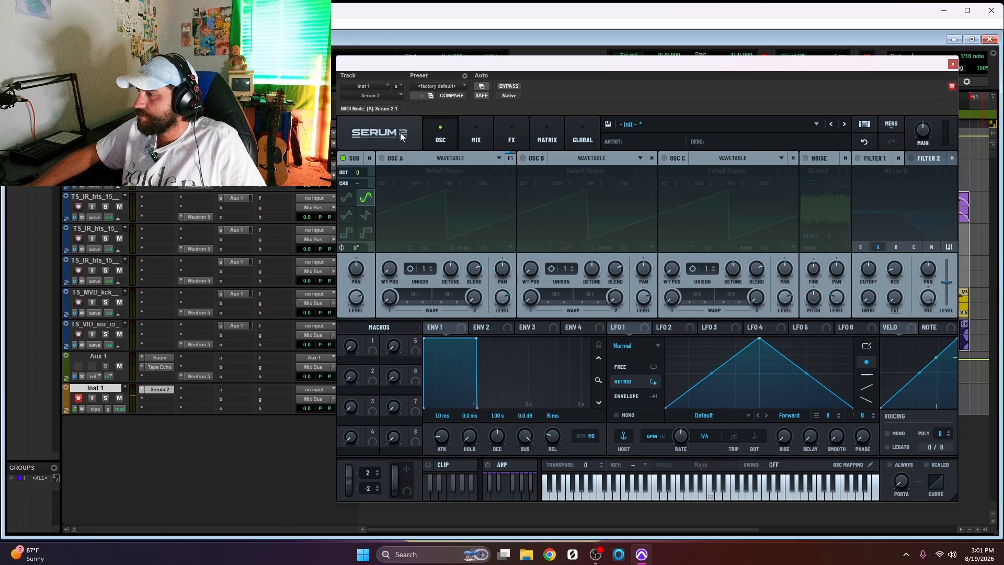
Step: Enable oscillator A and load the Sine with Benefits wavetable from the S2 Tables Digital category
{"action": "left_click", "coordinate": [381, 158]}
{"action": "left_click", "coordinate": [447, 171]}
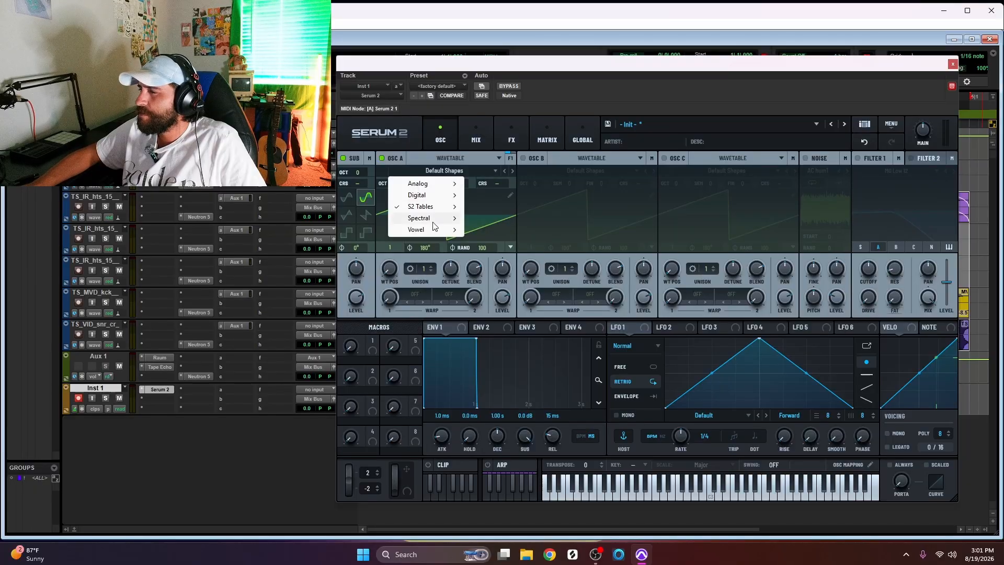
{"action": "mouse_move", "coordinate": [442, 207]}
{"action": "mouse_move", "coordinate": [528, 226]}
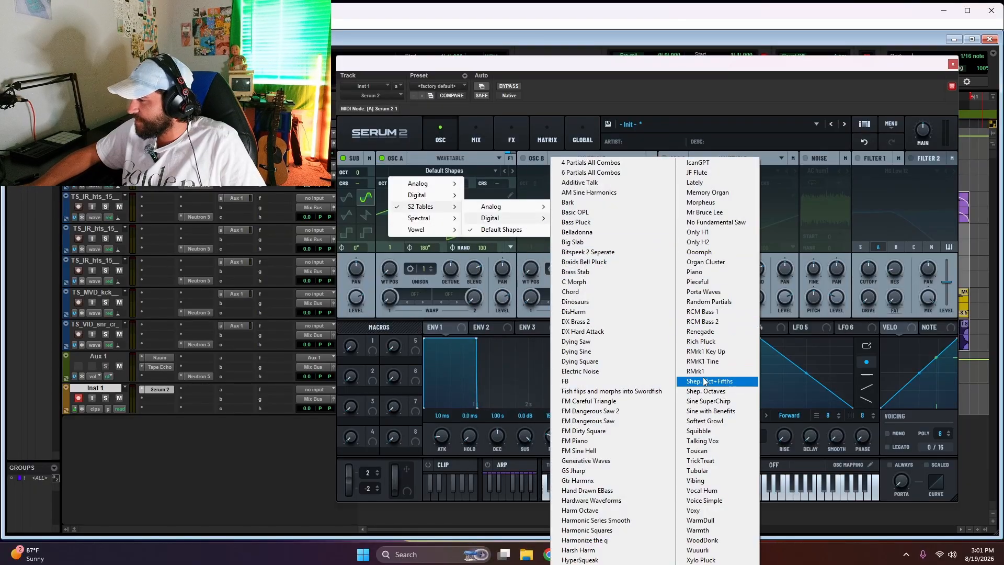
{"action": "left_click", "coordinate": [719, 413]}
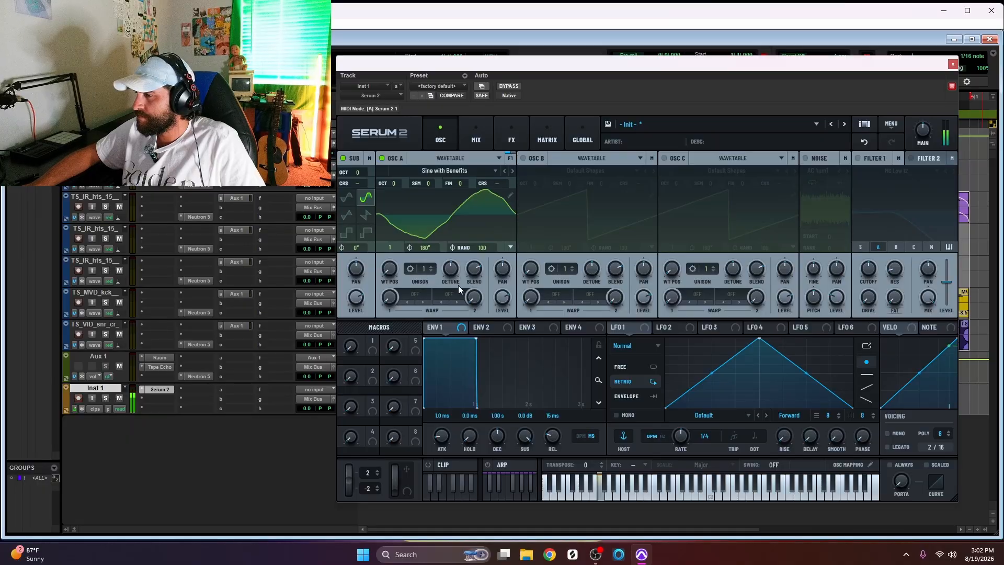
{"action": "left_click_drag", "start_coordinate": [399, 269], "coordinate": [403, 301]}
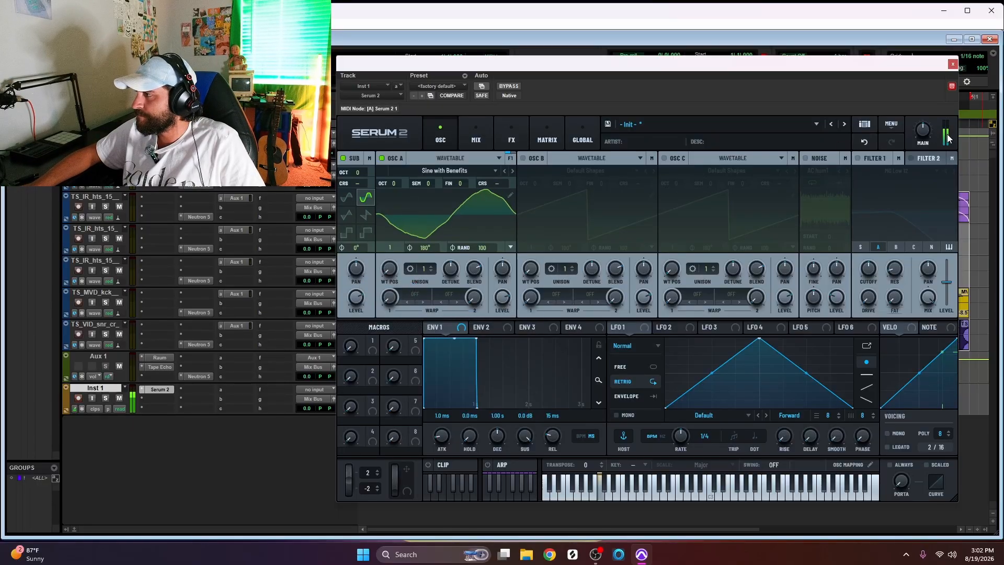
Step: Switch the voicing to mono and enable oscillator B with Default Shapes at wavetable position 5, a square wave
{"action": "left_click", "coordinate": [887, 434]}
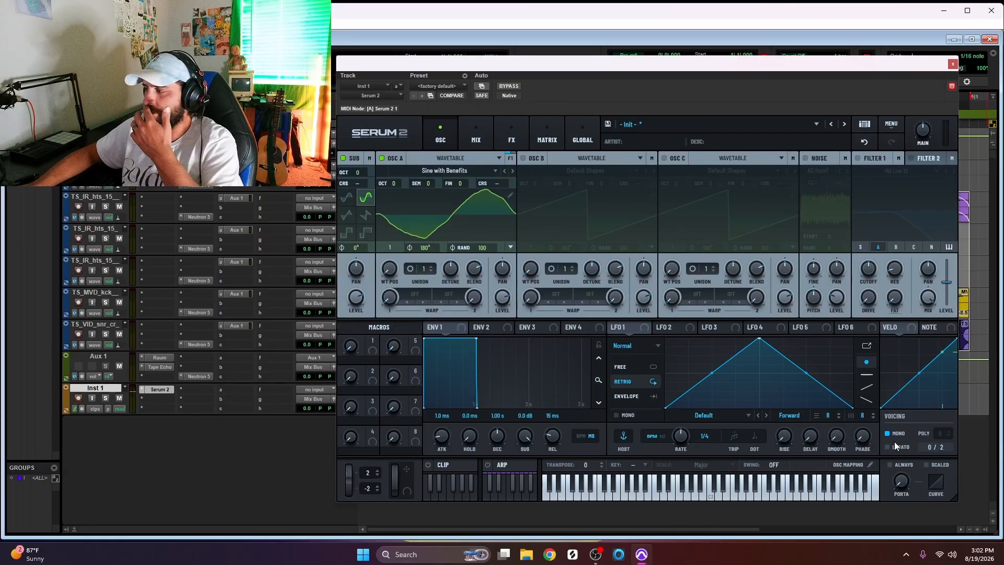
{"action": "left_click", "coordinate": [525, 157]}
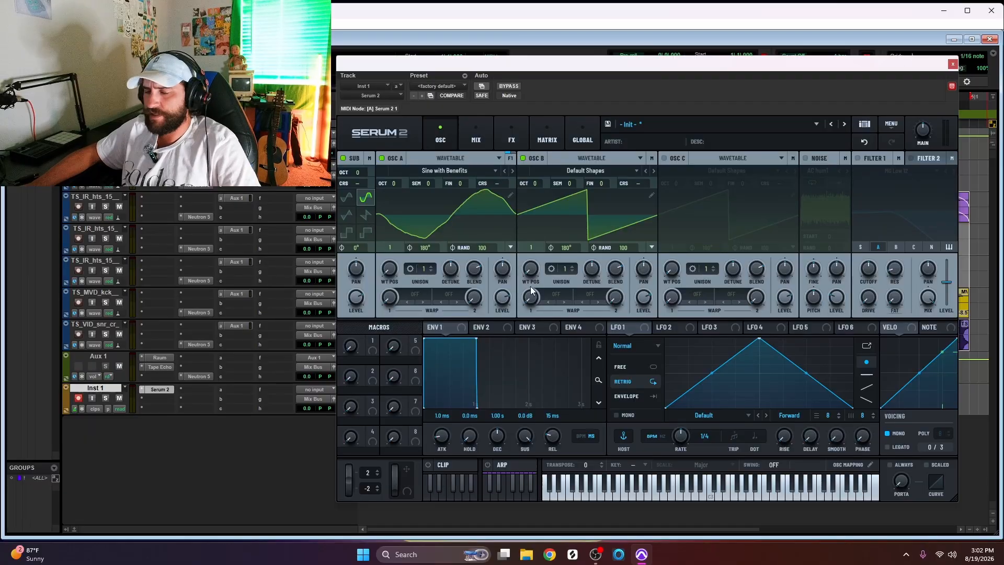
{"action": "mouse_move", "coordinate": [533, 270]}
{"action": "left_mouse_down"}
{"action": "mouse_move", "coordinate": [533, 245]}
{"action": "mouse_move", "coordinate": [532, 256]}
{"action": "left_mouse_up"}
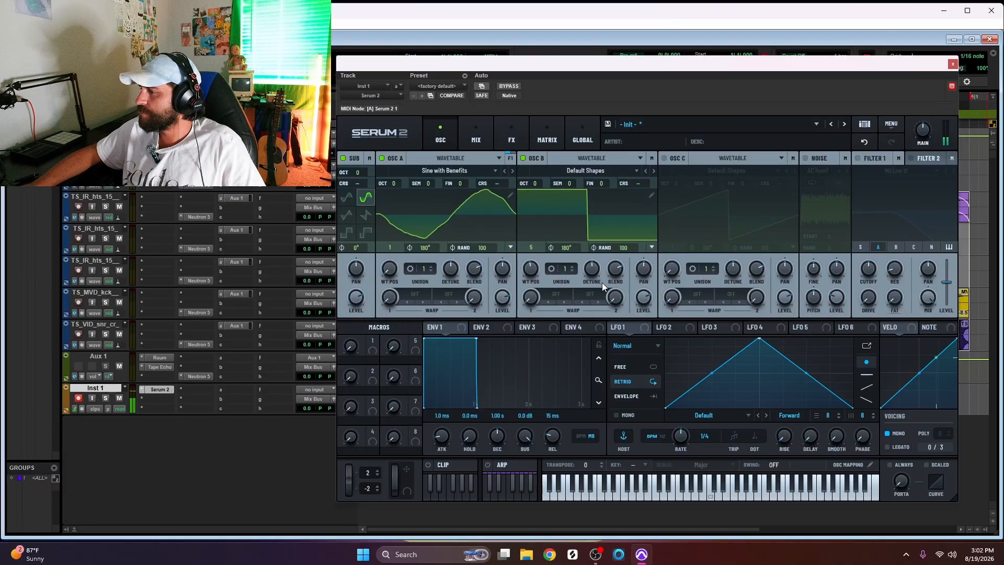
Step: Enable Filter 1 as MG Low 12, route only oscillator B through it and raise the cutoff slightly
{"action": "left_click", "coordinate": [857, 157]}
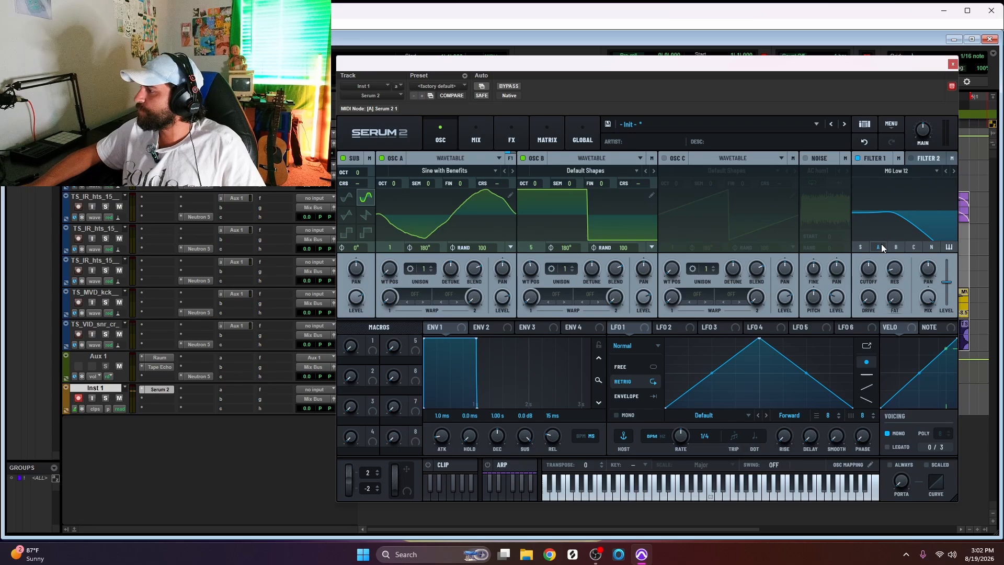
{"action": "left_click", "coordinate": [904, 247]}
{"action": "left_click", "coordinate": [915, 247]}
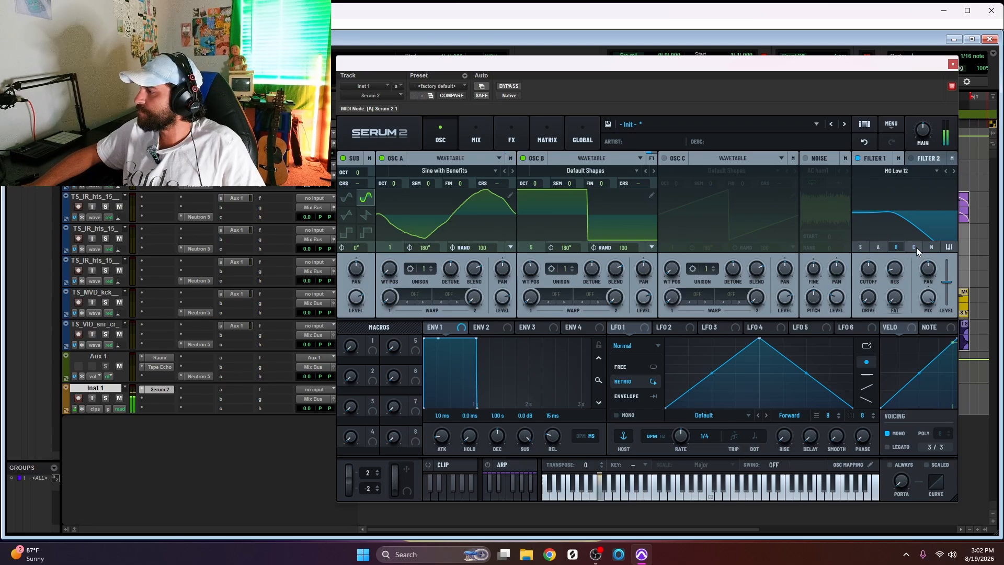
{"action": "left_click_drag", "start_coordinate": [869, 272], "coordinate": [870, 266]}
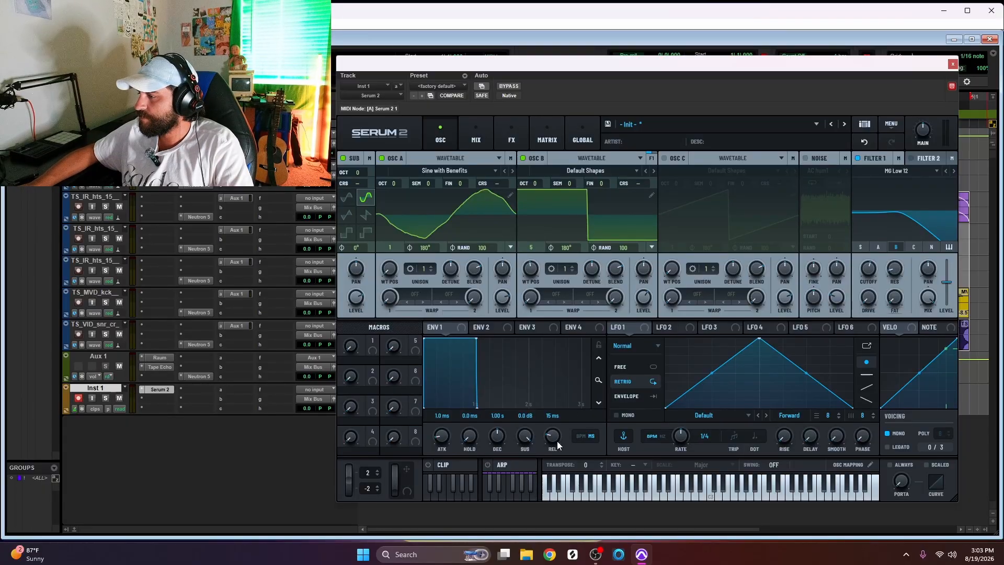
Step: Set Envelope 1's release to about 696 ms and make portamento always active
{"action": "left_click_drag", "start_coordinate": [556, 436], "coordinate": [560, 418]}
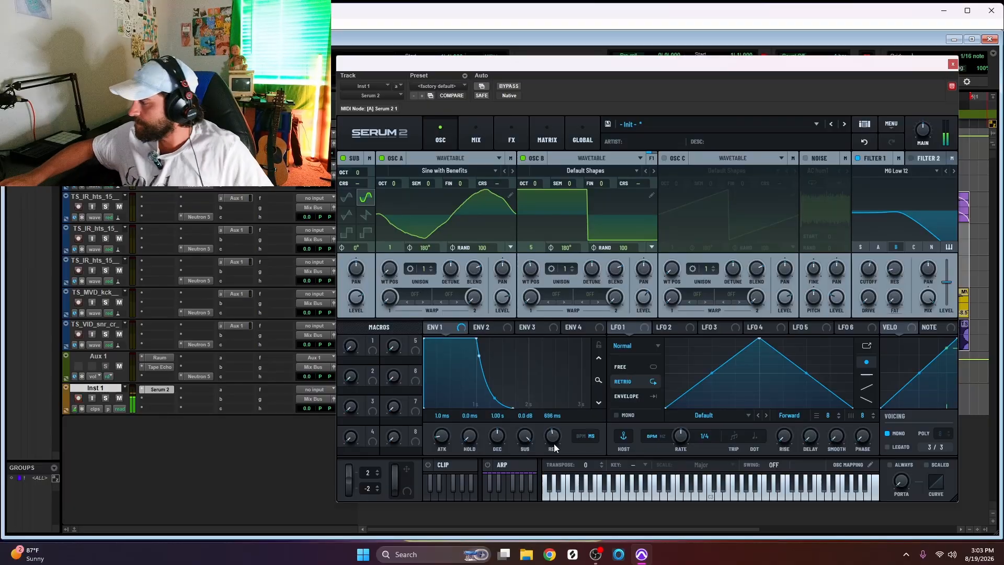
{"action": "left_click", "coordinate": [890, 465]}
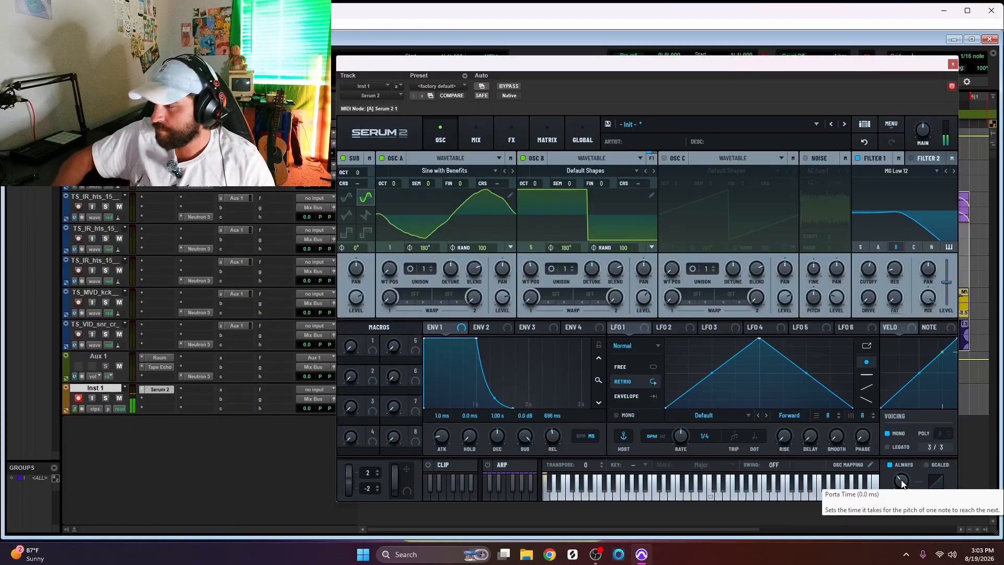
Step: Enable the noise oscillator with the XF_KikAtk_01 kick attack sample and set it to one-shot playback
{"action": "left_click", "coordinate": [819, 162]}
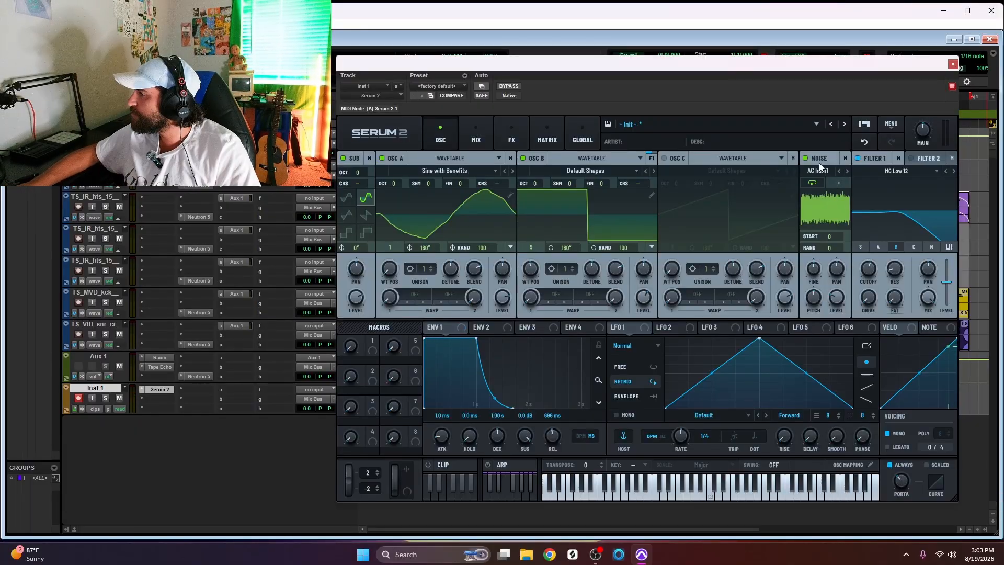
{"action": "left_click", "coordinate": [819, 166]}
{"action": "mouse_move", "coordinate": [831, 196]}
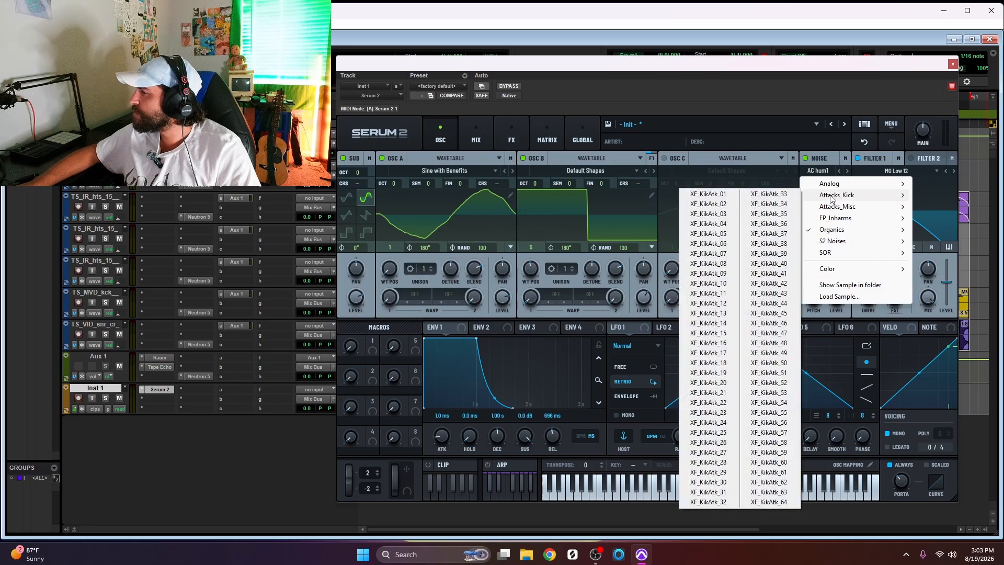
{"action": "left_click", "coordinate": [710, 194]}
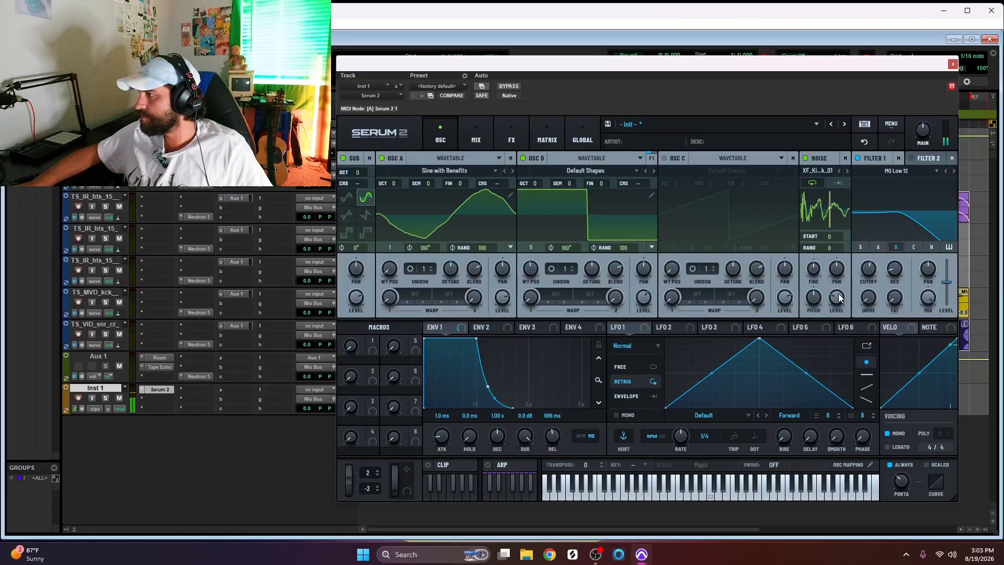
{"action": "left_click", "coordinate": [838, 184]}
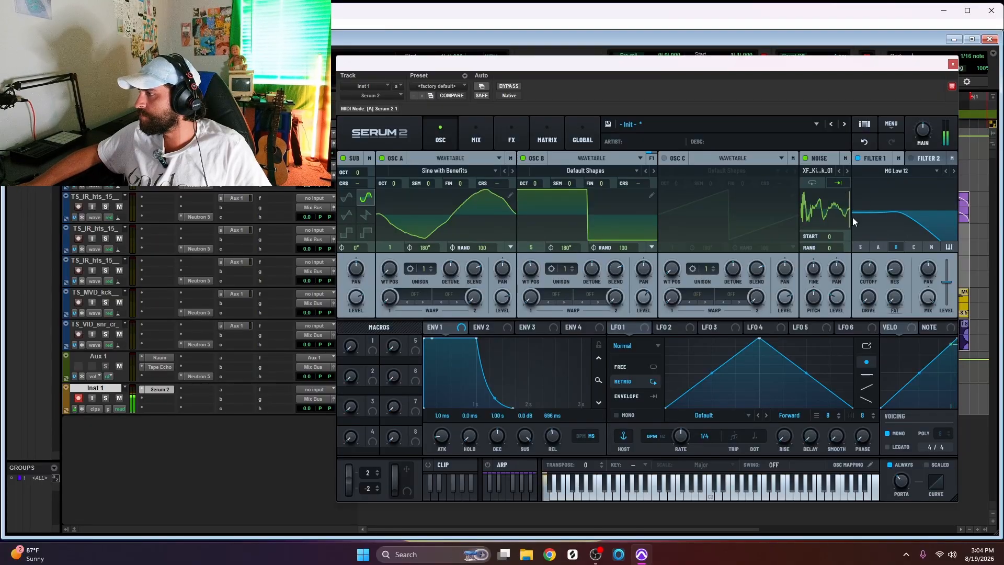
Step: Enable Filter 2 as MG Low 6, route the noise oscillator through it and adjust the cutoff
{"action": "left_click", "coordinate": [931, 247]}
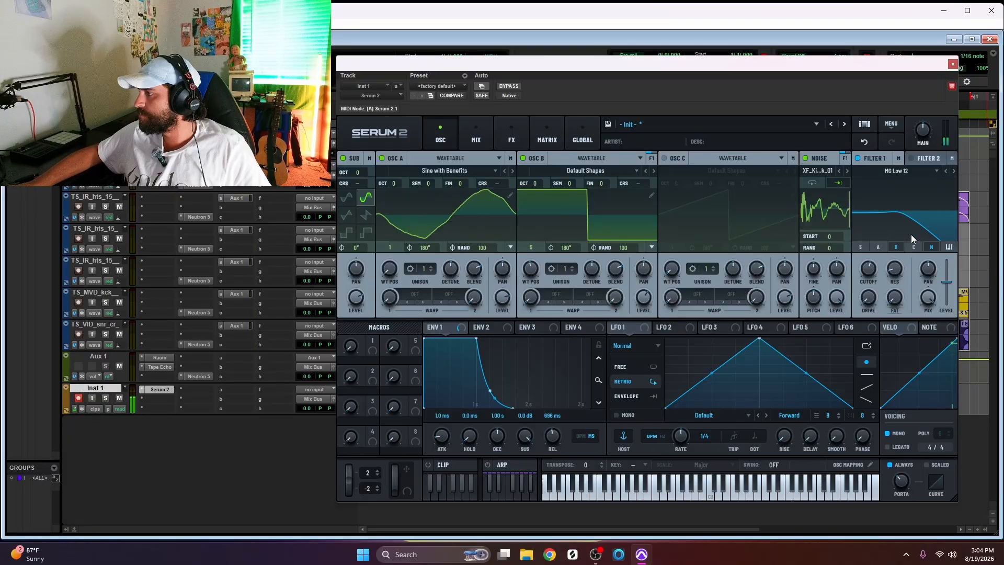
{"action": "left_click", "coordinate": [928, 158]}
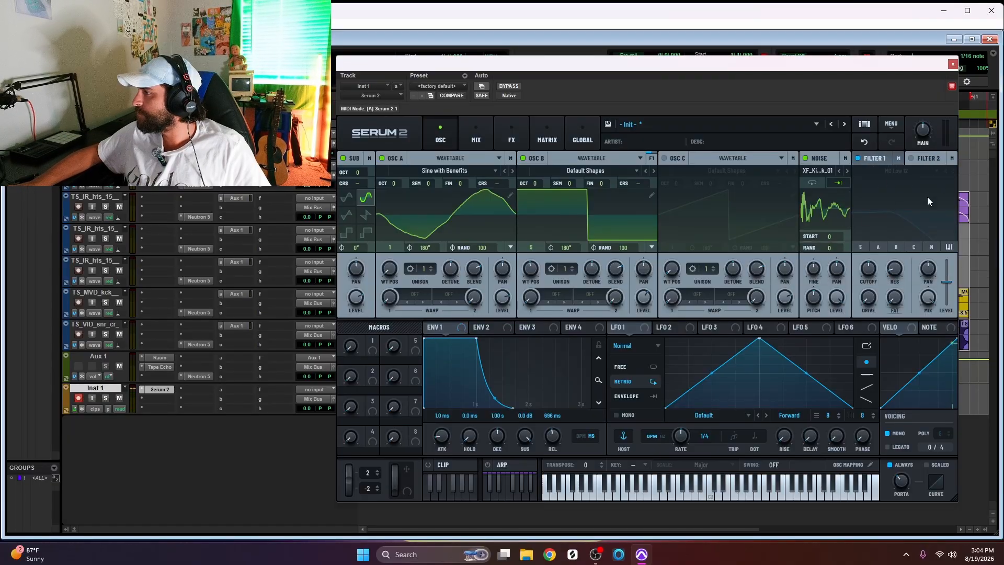
{"action": "left_click", "coordinate": [911, 158]}
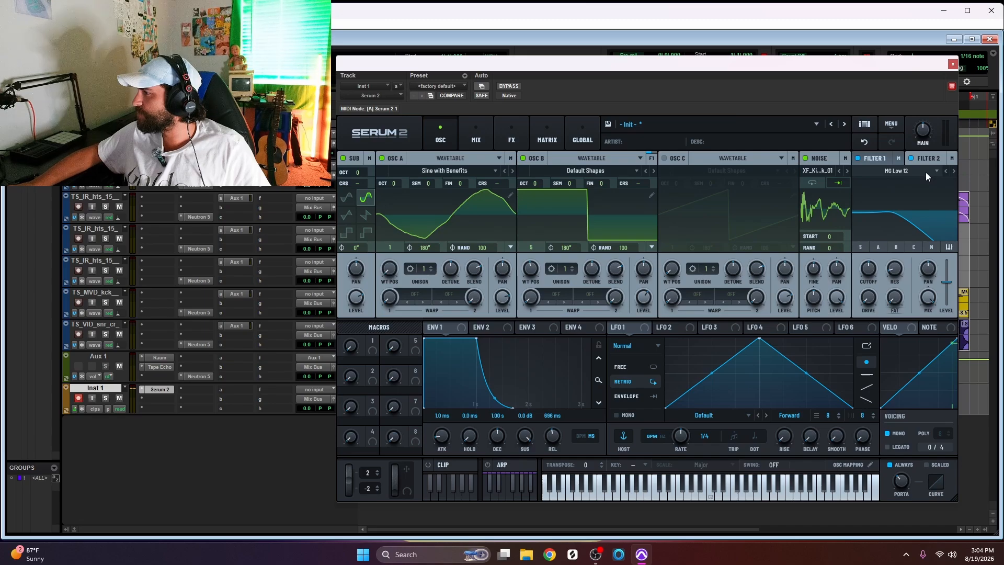
{"action": "left_click", "coordinate": [945, 170]}
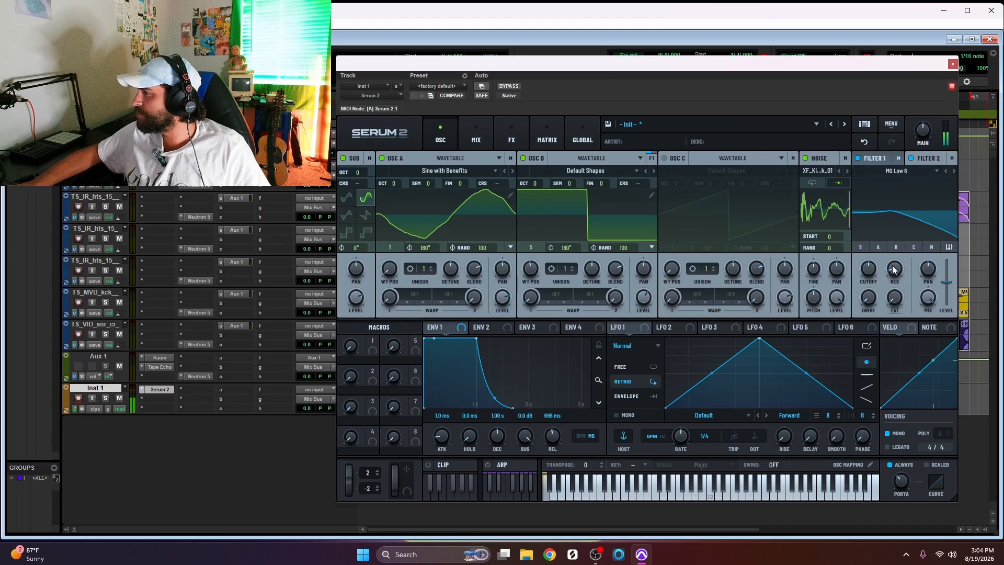
{"action": "left_click", "coordinate": [931, 246]}
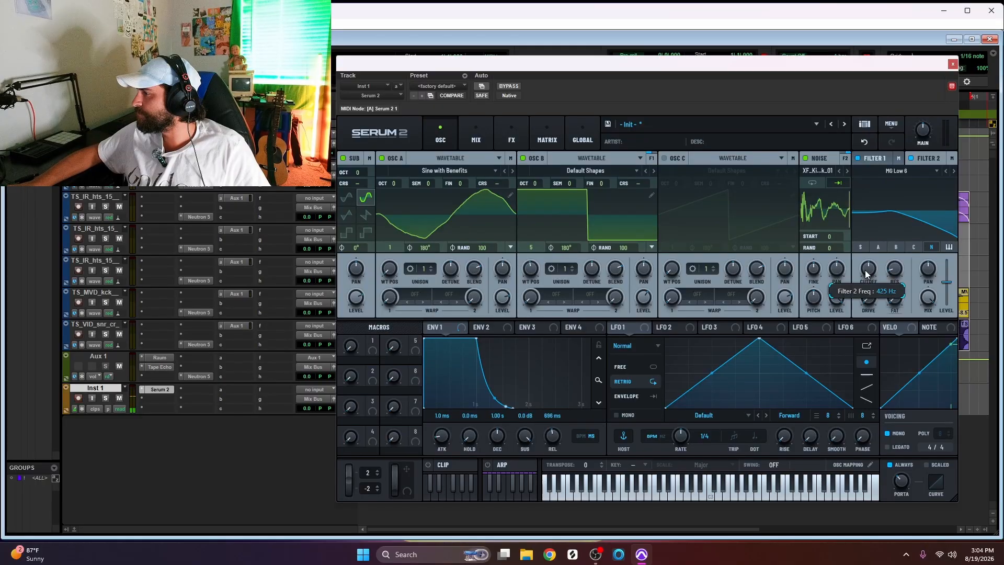
{"action": "left_click_drag", "start_coordinate": [869, 270], "coordinate": [869, 268]}
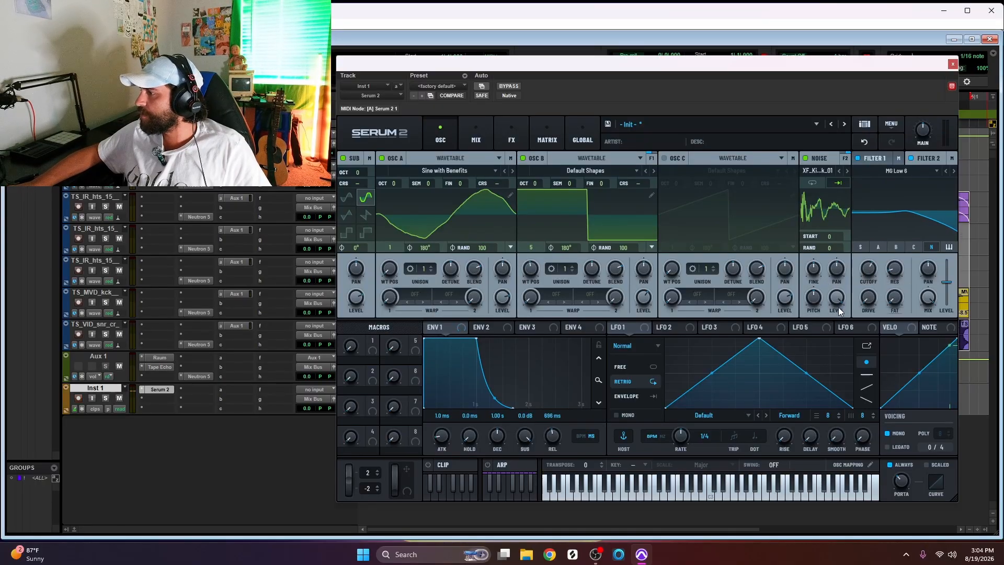
Step: Map velocity to the noise level and lower the base noise level to about 20%
{"action": "left_click_drag", "start_coordinate": [838, 296], "coordinate": [835, 306]}
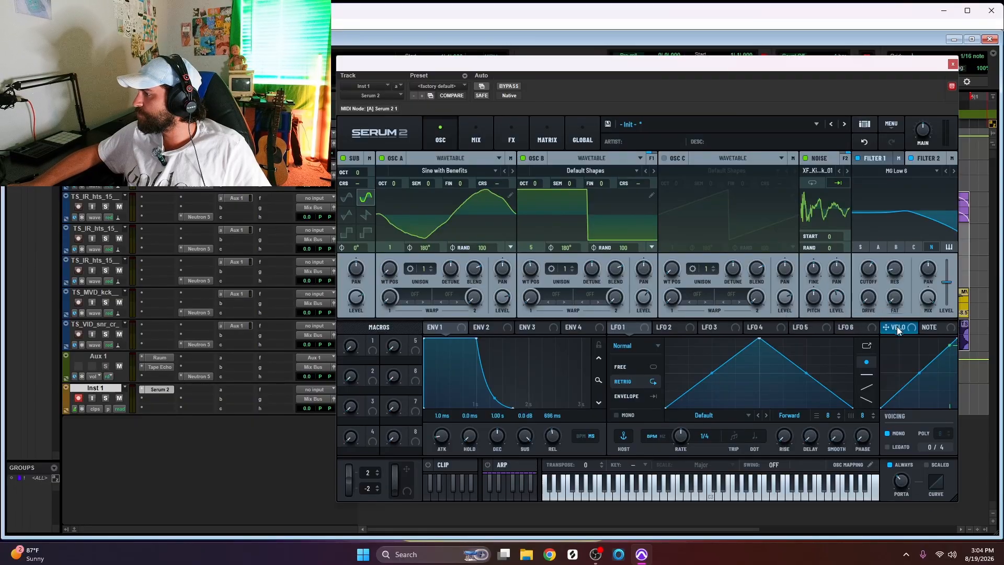
{"action": "left_click_drag", "start_coordinate": [884, 328], "coordinate": [838, 299]}
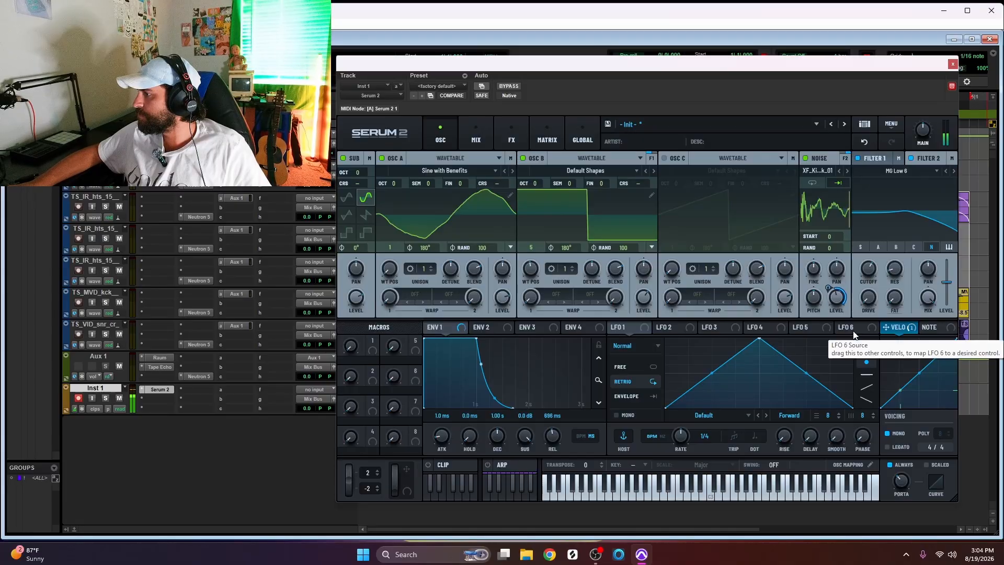
{"action": "mouse_move", "coordinate": [838, 302]}
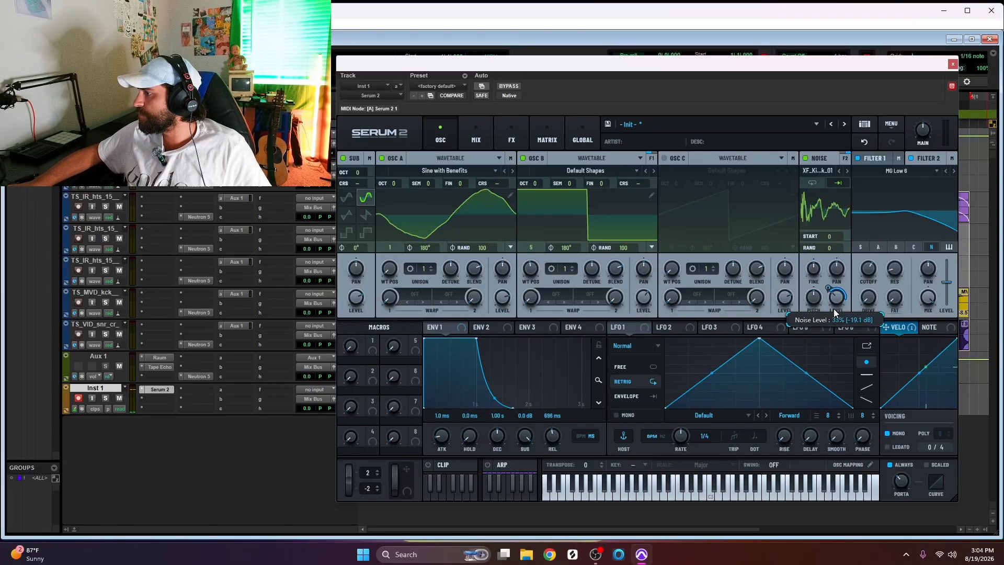
{"action": "left_click_drag", "start_coordinate": [833, 308], "coordinate": [833, 310]}
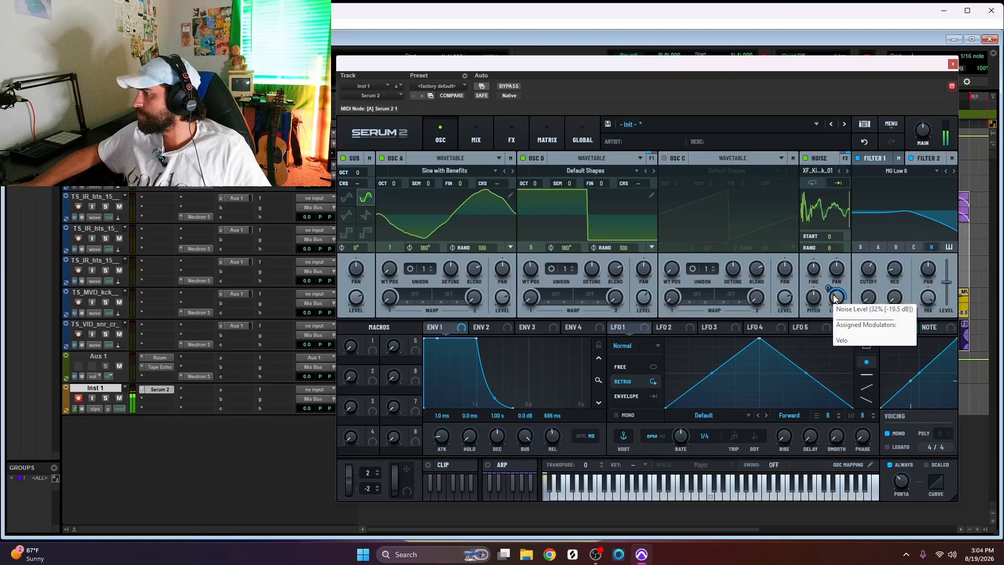
{"action": "left_click_drag", "start_coordinate": [832, 294], "coordinate": [833, 309]}
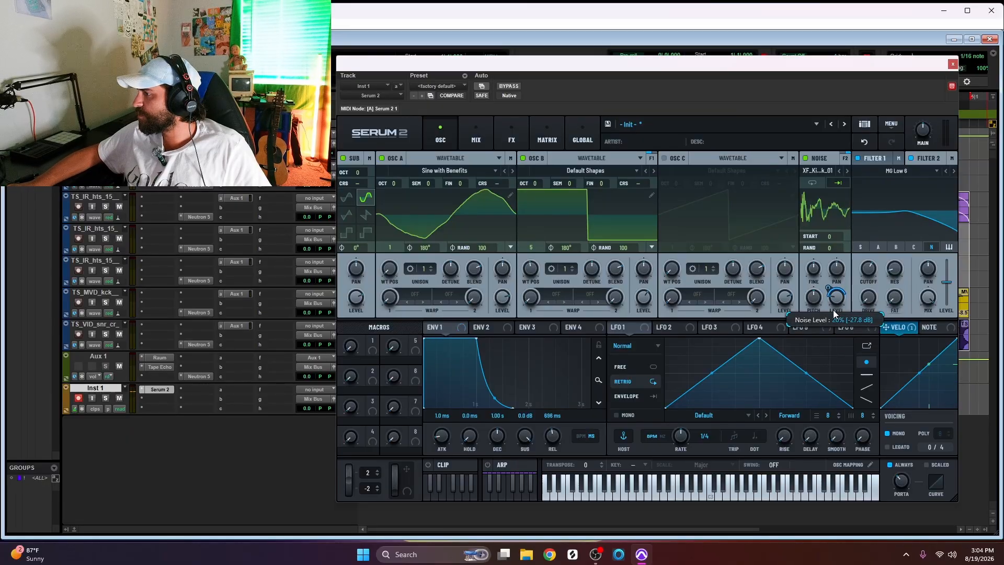
{"action": "mouse_move", "coordinate": [829, 287]}
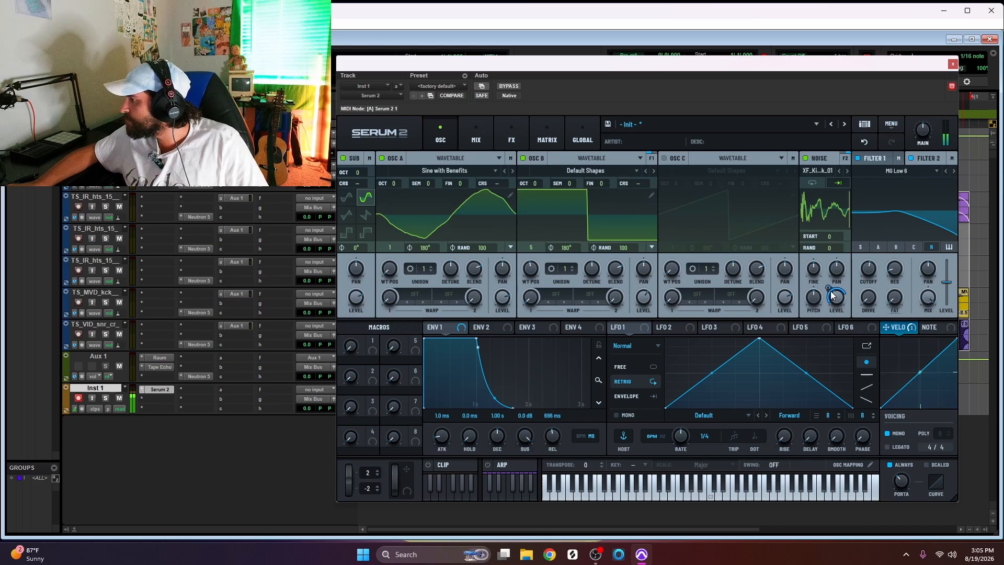
{"action": "mouse_move", "coordinate": [834, 298]}
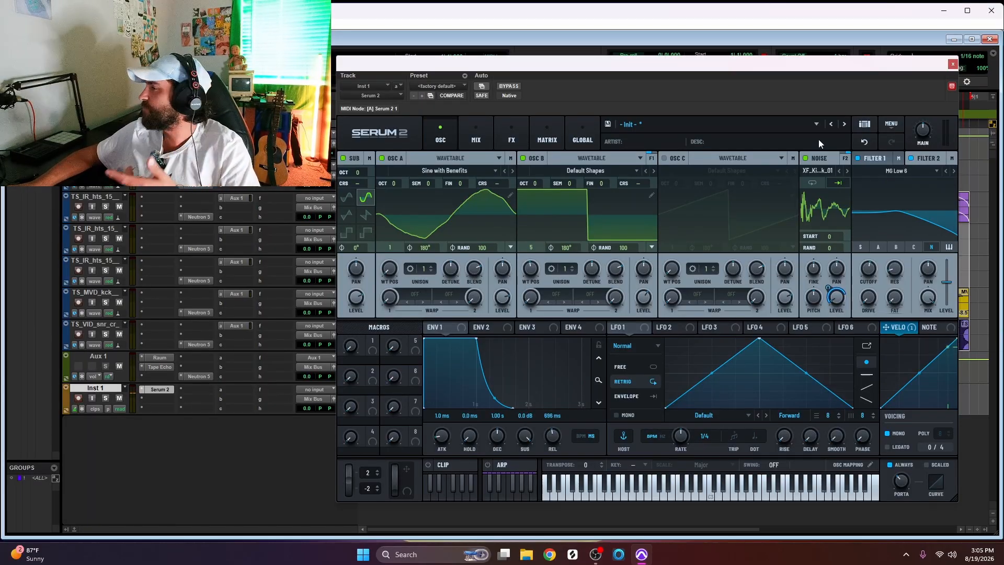
Step: Turn the noise oscillator off and back on to compare the sound with and without it
{"action": "left_click", "coordinate": [805, 158]}
{"action": "left_click", "coordinate": [807, 161]}
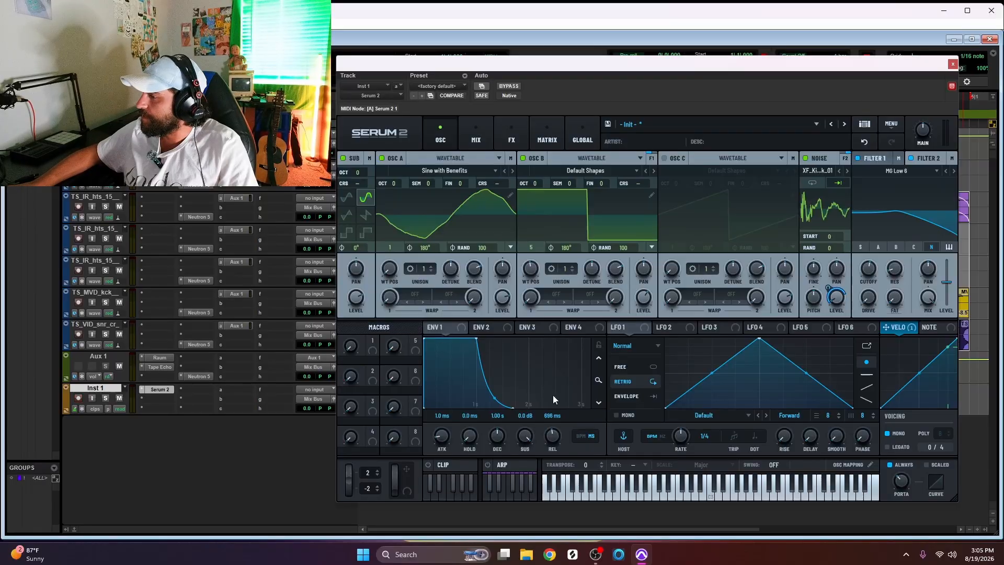
Step: Add a Distortion effect to the main chain, set its type to Sine Shaper and lower its wet/dry mix
{"action": "left_click", "coordinate": [513, 132]}
{"action": "left_click", "coordinate": [347, 174]}
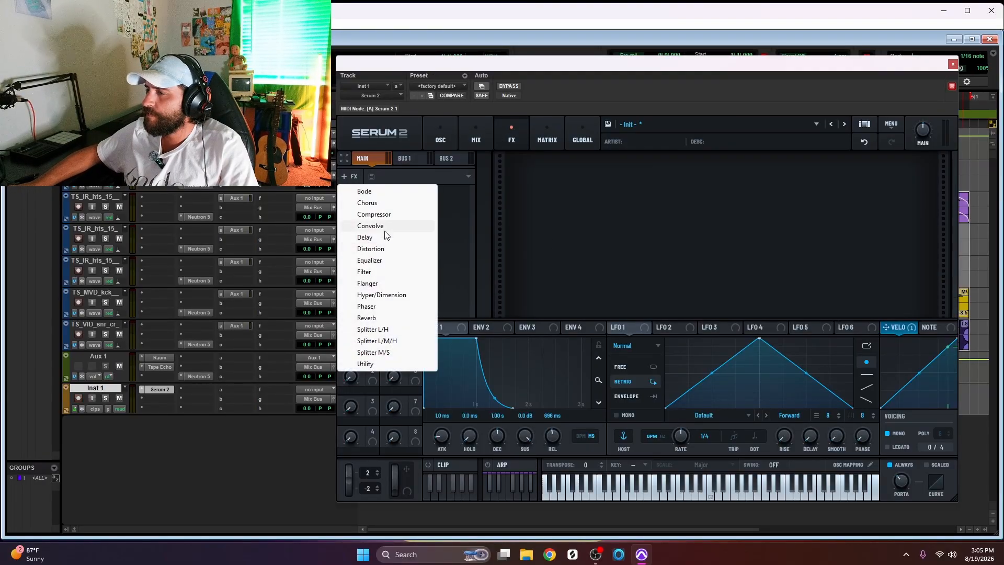
{"action": "left_click", "coordinate": [399, 249]}
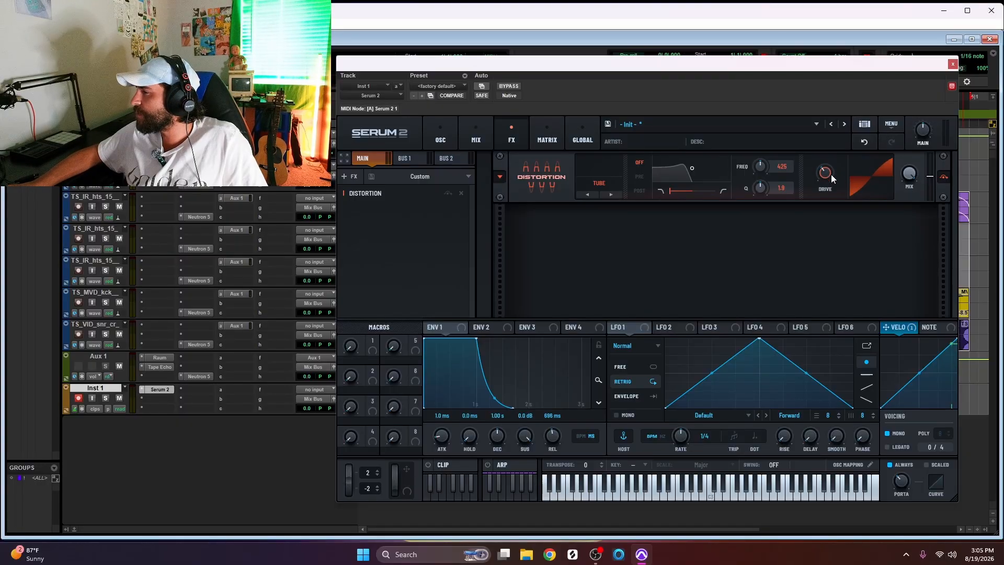
{"action": "left_click", "coordinate": [602, 183]}
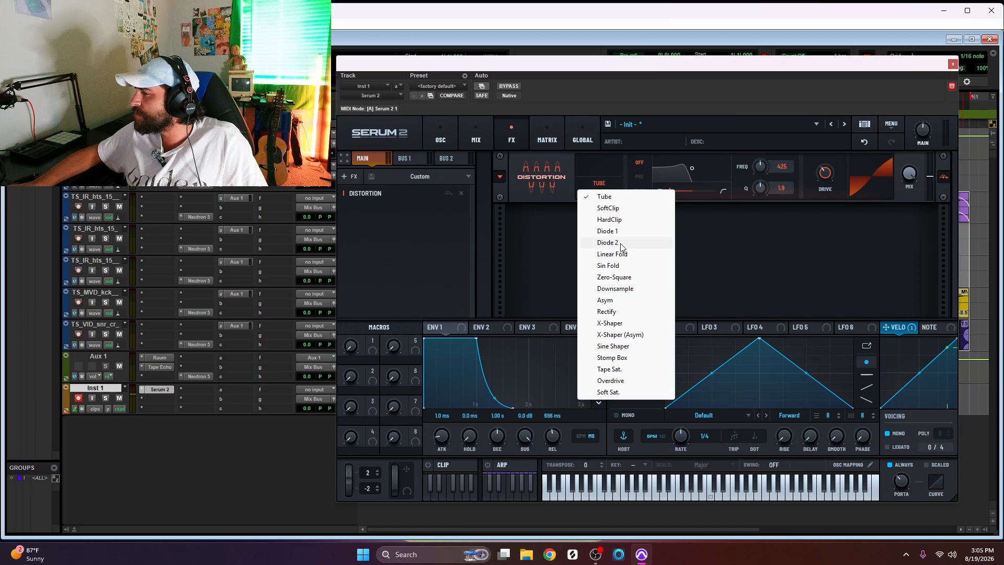
{"action": "left_click", "coordinate": [627, 347]}
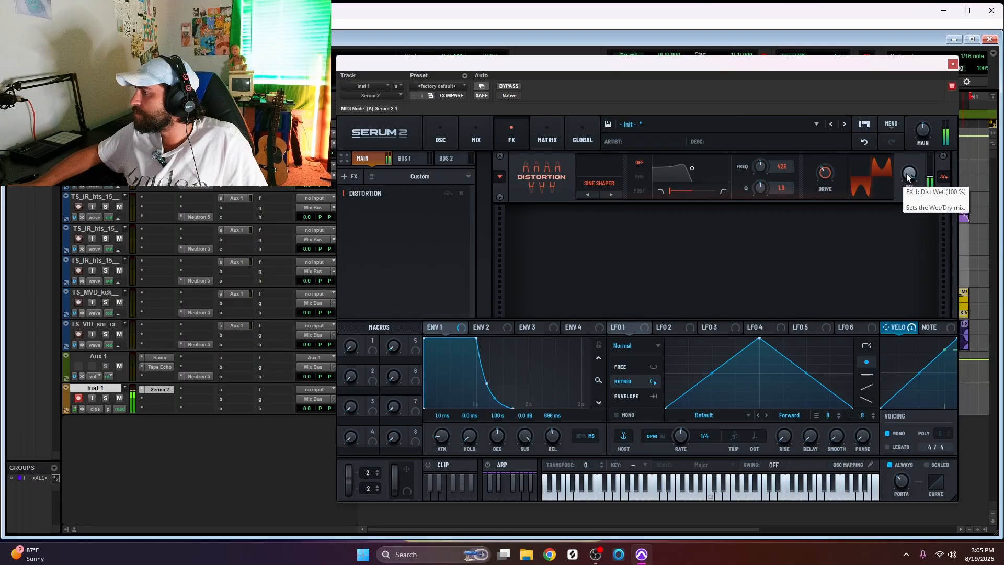
{"action": "left_click_drag", "start_coordinate": [907, 178], "coordinate": [907, 221]}
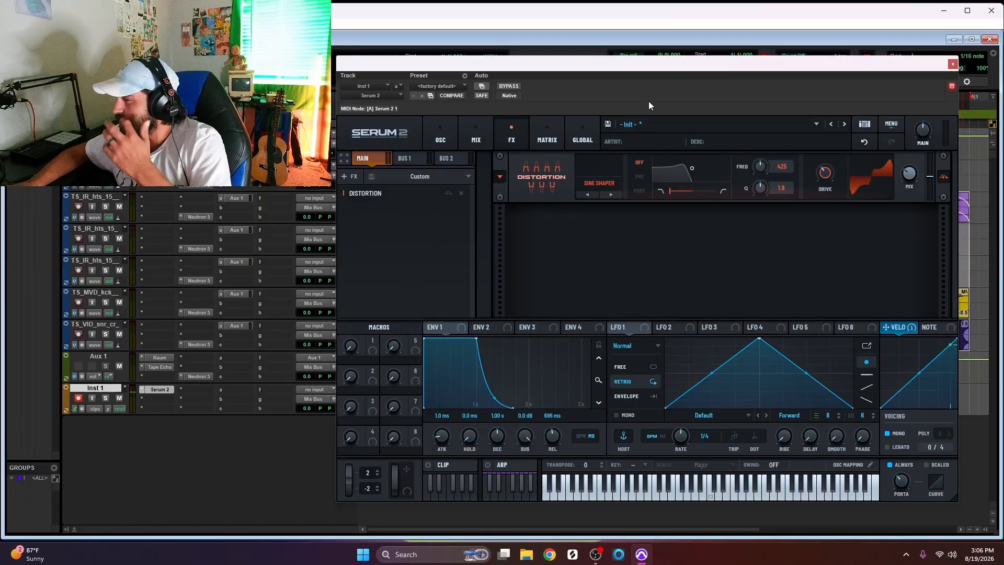
Step: Set the distortion's filter to Post with a frequency of about 730 Hz and a Q of about 1.1
{"action": "left_click", "coordinate": [638, 177]}
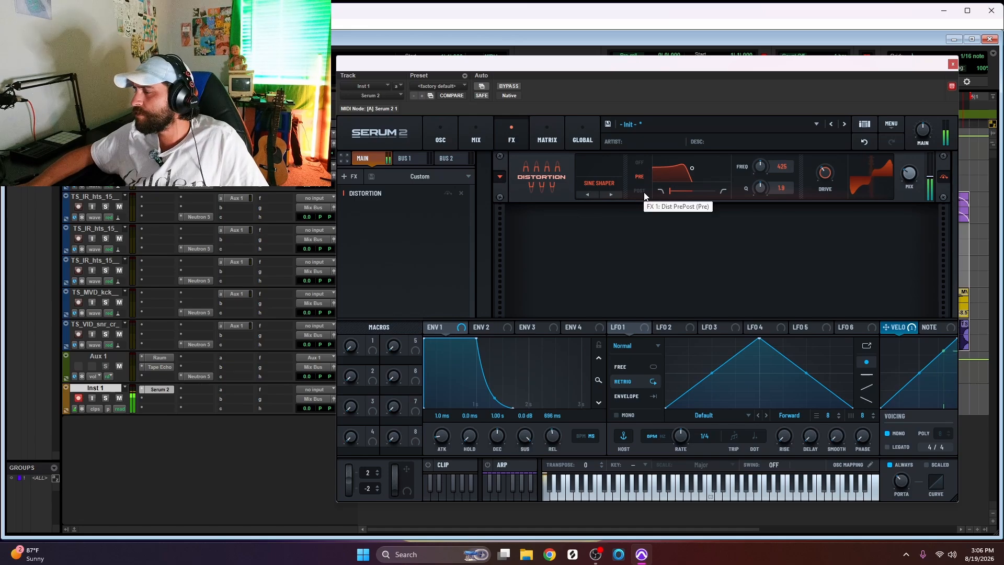
{"action": "left_click", "coordinate": [641, 192]}
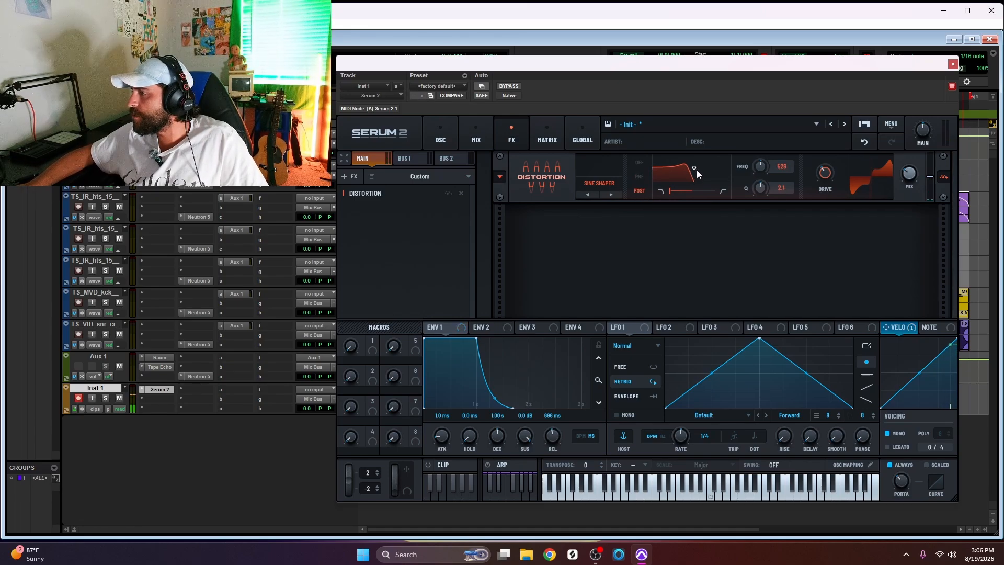
{"action": "mouse_move", "coordinate": [697, 169]}
{"action": "left_mouse_down"}
{"action": "mouse_move", "coordinate": [713, 174]}
{"action": "mouse_move", "coordinate": [705, 173]}
{"action": "left_mouse_up"}
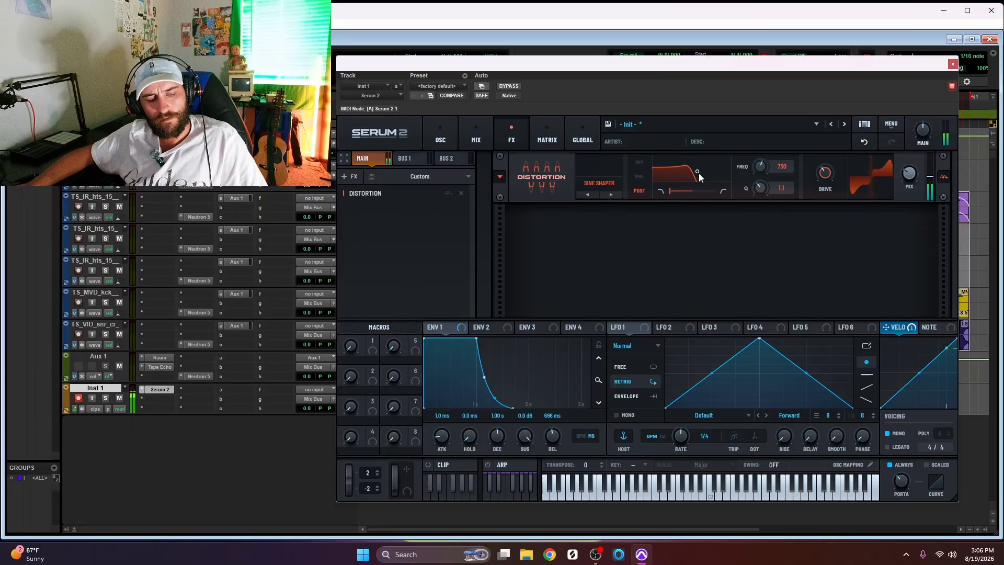
Step: Add a Splitter L/H with a split frequency of about 309 Hz and place a Utility effect in its Lows band
{"action": "left_click", "coordinate": [350, 177]}
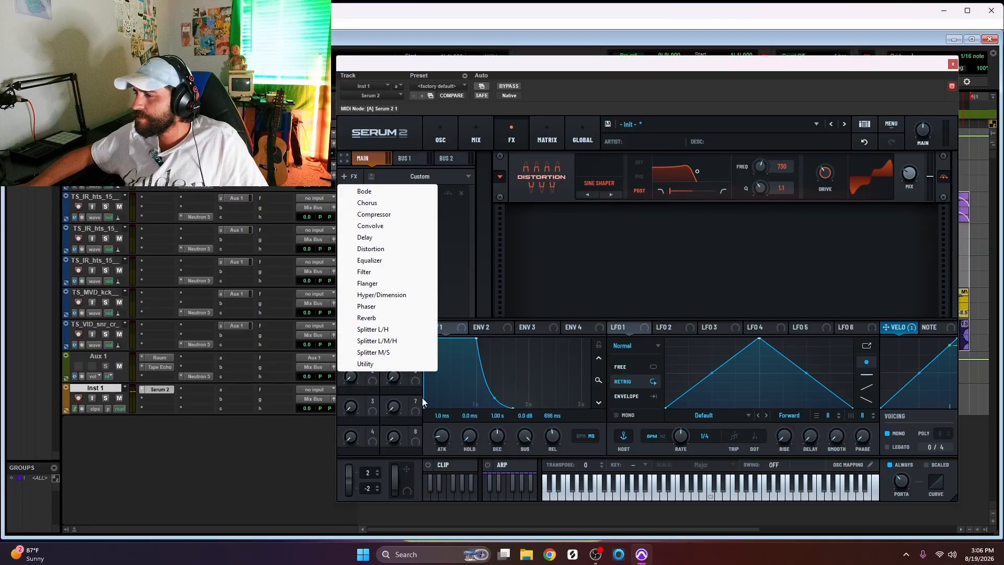
{"action": "left_click", "coordinate": [392, 329]}
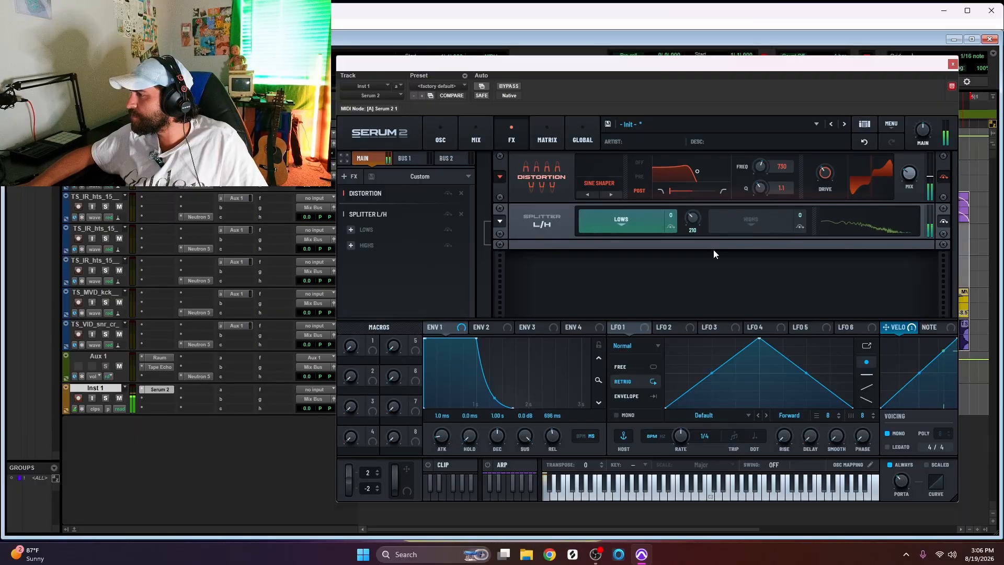
{"action": "left_click", "coordinate": [753, 223]}
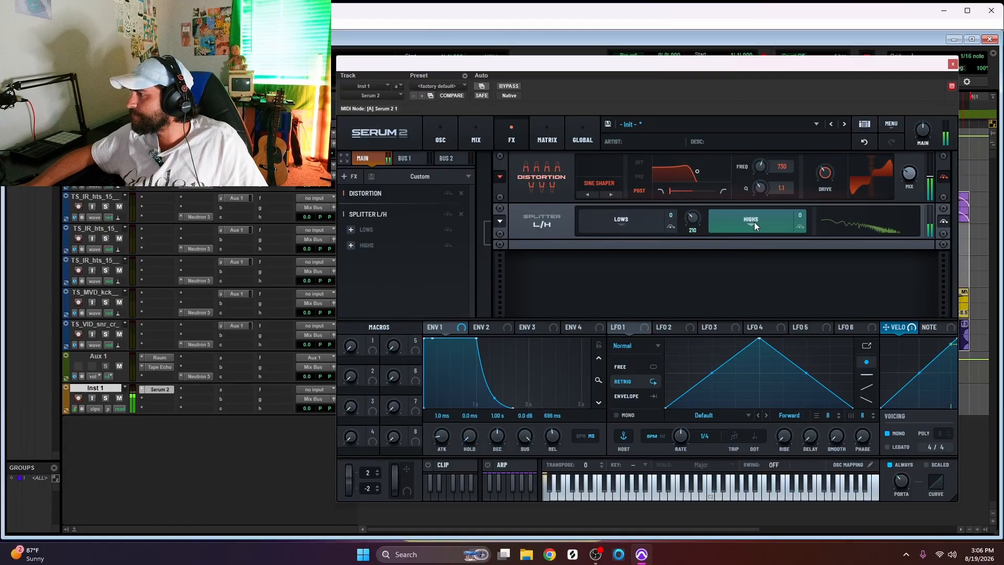
{"action": "left_click", "coordinate": [643, 218]}
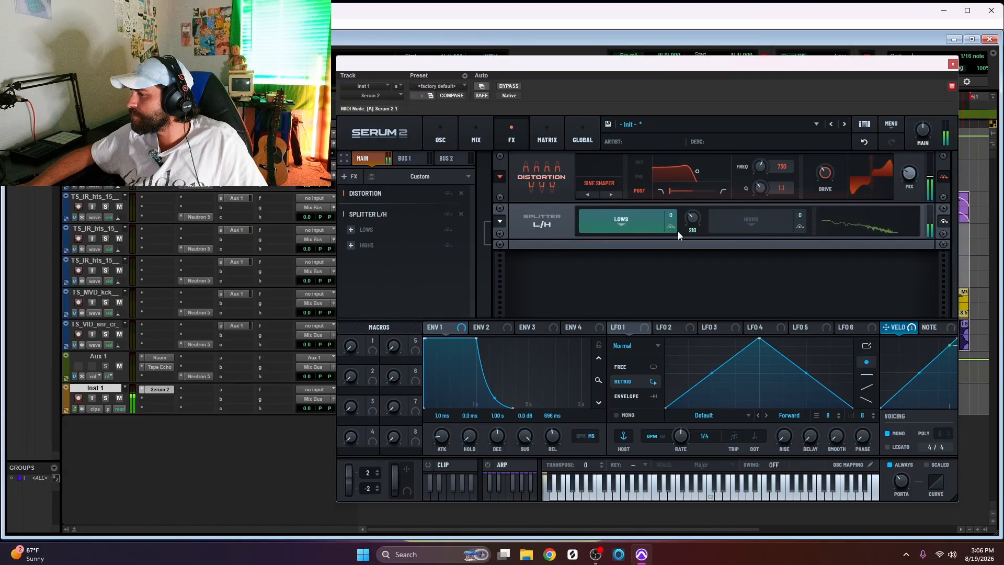
{"action": "left_click_drag", "start_coordinate": [691, 221], "coordinate": [691, 217]}
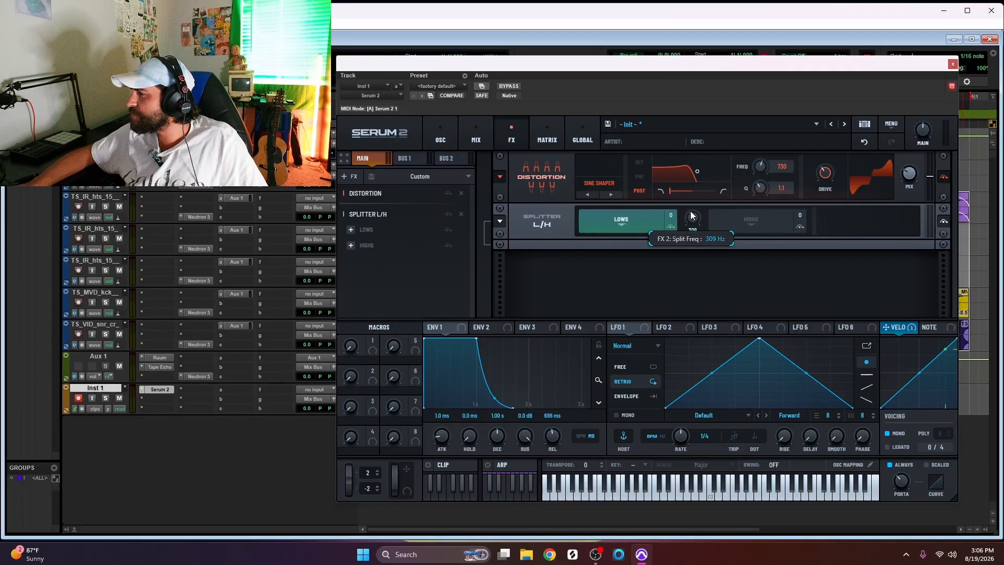
{"action": "left_click_drag", "start_coordinate": [691, 216], "coordinate": [696, 225]}
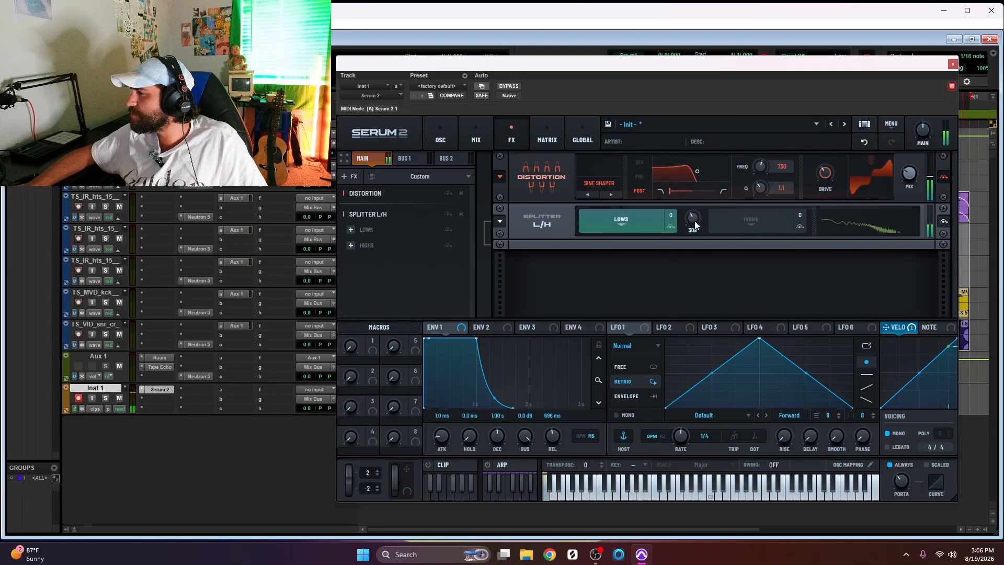
{"action": "left_click", "coordinate": [350, 230]}
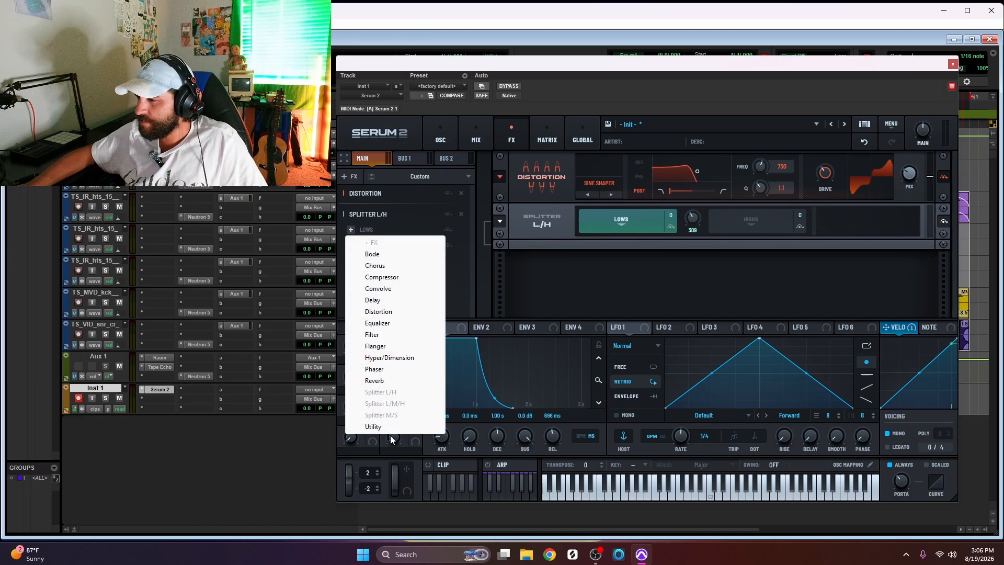
{"action": "left_click", "coordinate": [385, 426]}
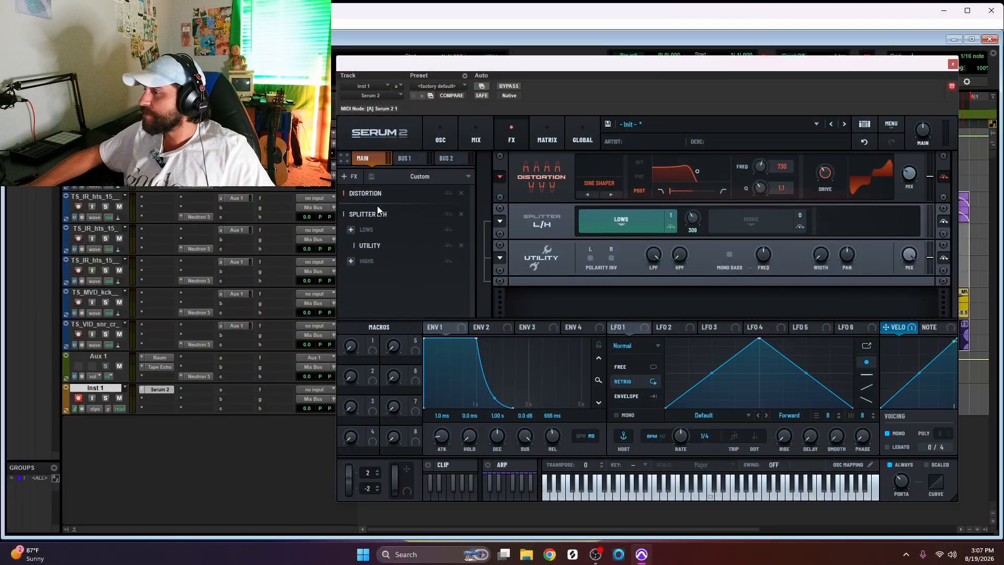
Step: Add a Compressor after the splitter, try its multiband mode and return it to single-band mode
{"action": "left_click", "coordinate": [344, 176]}
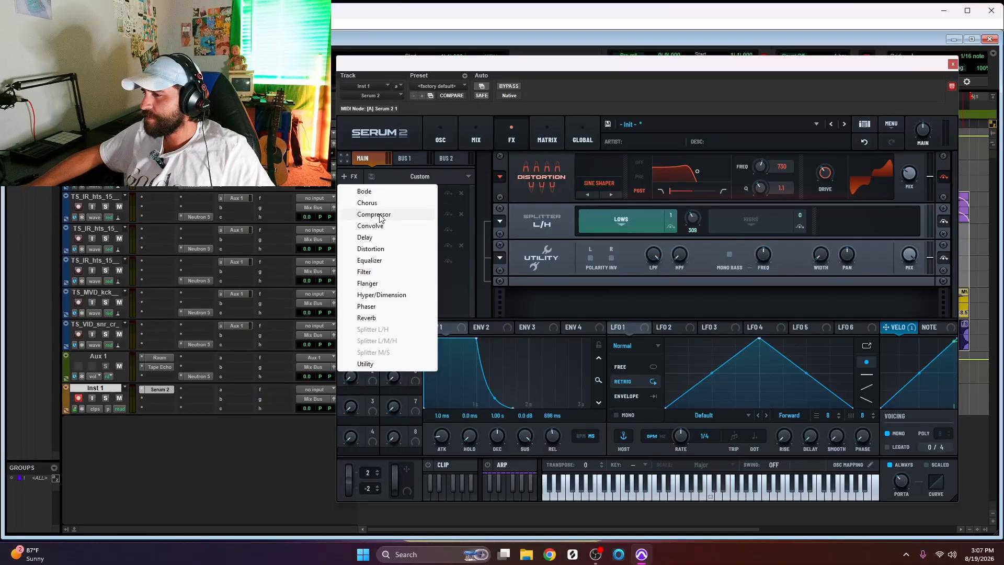
{"action": "left_click", "coordinate": [379, 215]}
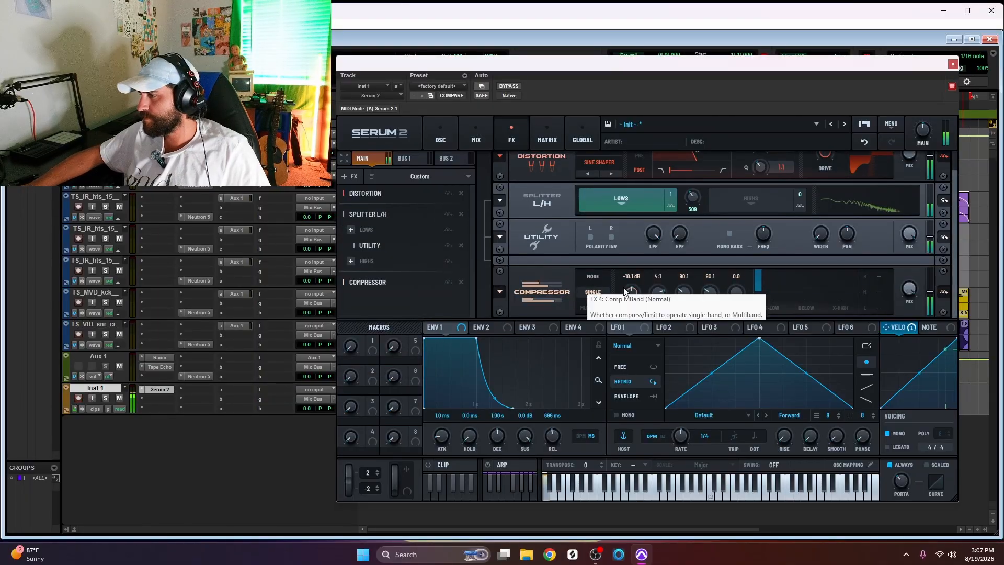
{"action": "left_click", "coordinate": [596, 308]}
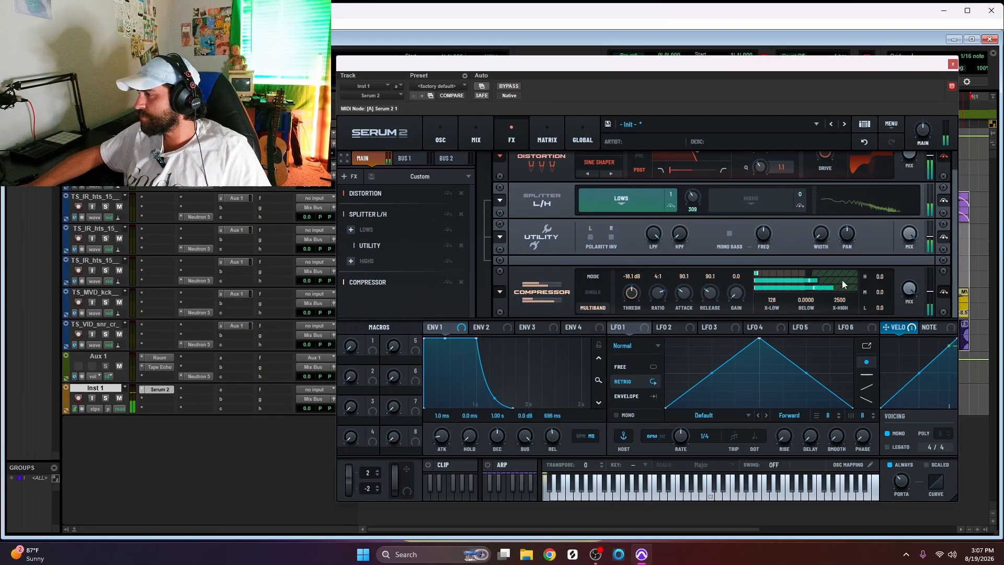
{"action": "left_click", "coordinate": [592, 292]}
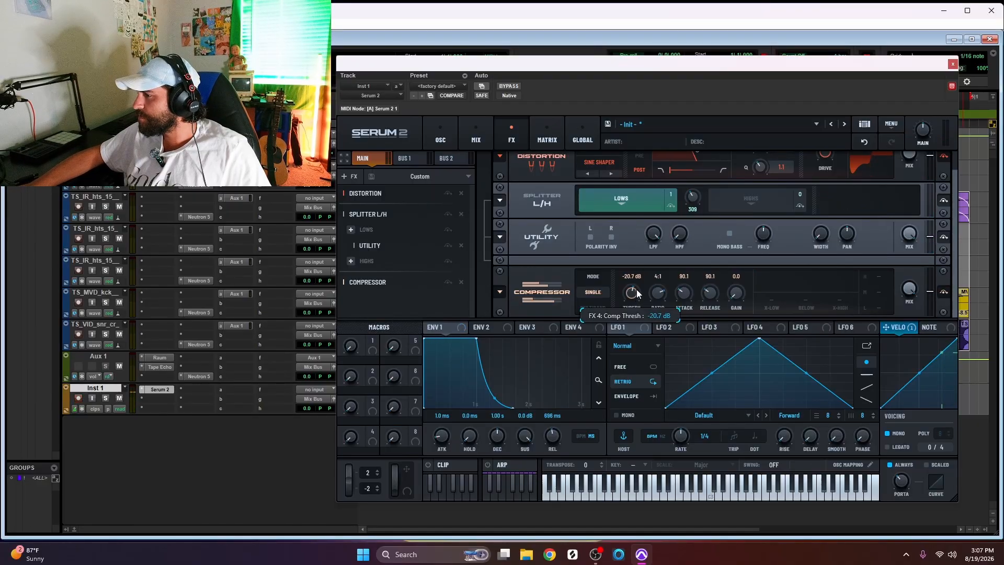
Step: Set the compressor's threshold to about -6.3 dB and its attack to about 28.5
{"action": "left_click_drag", "start_coordinate": [636, 291], "coordinate": [634, 295]}
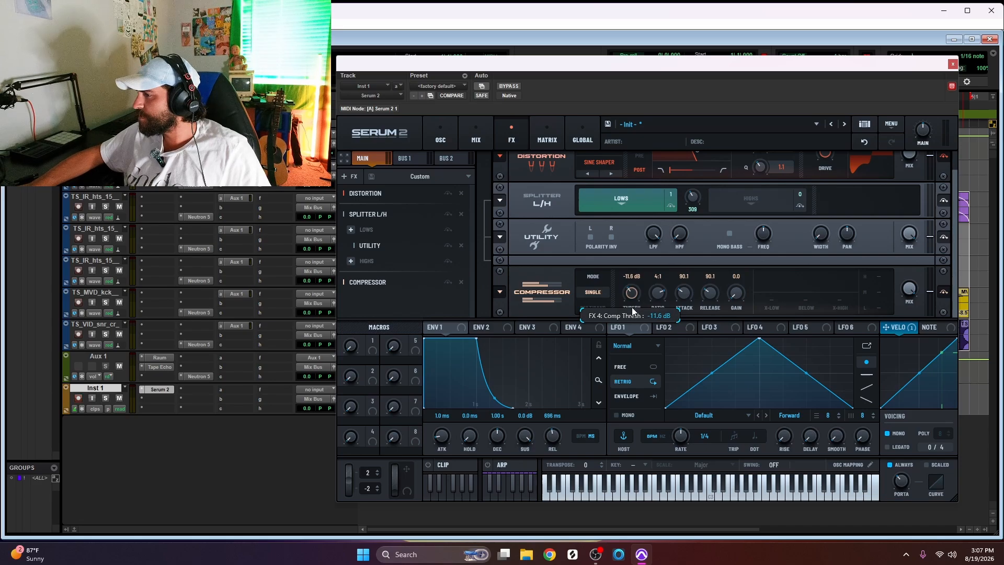
{"action": "scroll", "coordinate": [632, 311], "scroll_direction": "up", "scroll_amount": 1}
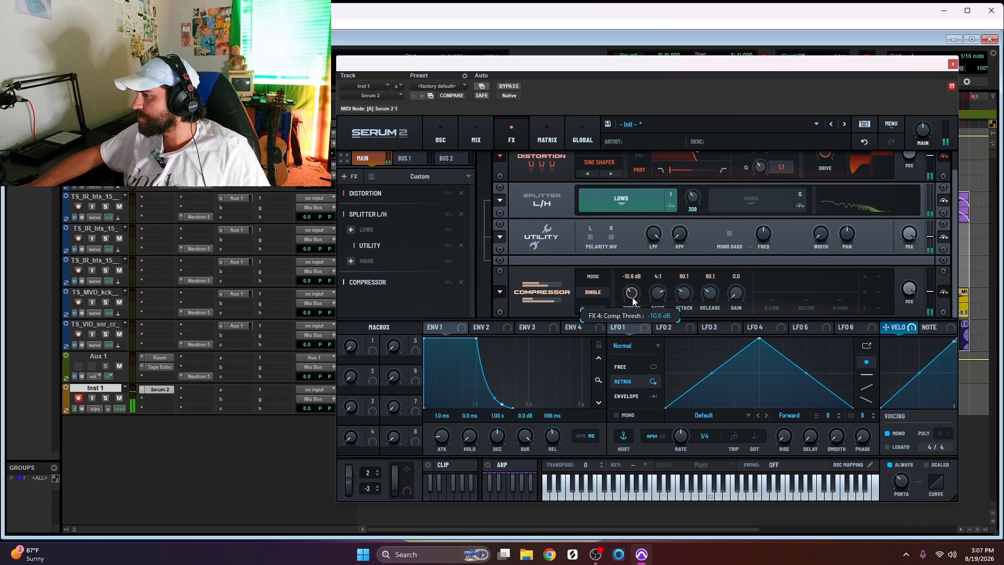
{"action": "left_click_drag", "start_coordinate": [632, 297], "coordinate": [631, 301]}
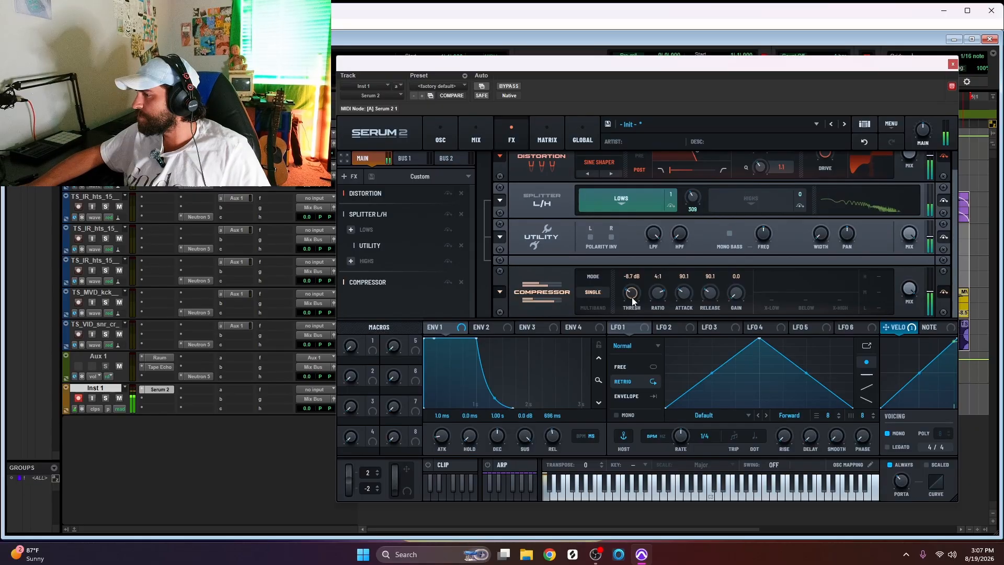
{"action": "scroll", "coordinate": [631, 304], "scroll_direction": "up", "scroll_amount": 2}
{"action": "left_click_drag", "start_coordinate": [632, 300], "coordinate": [632, 302]}
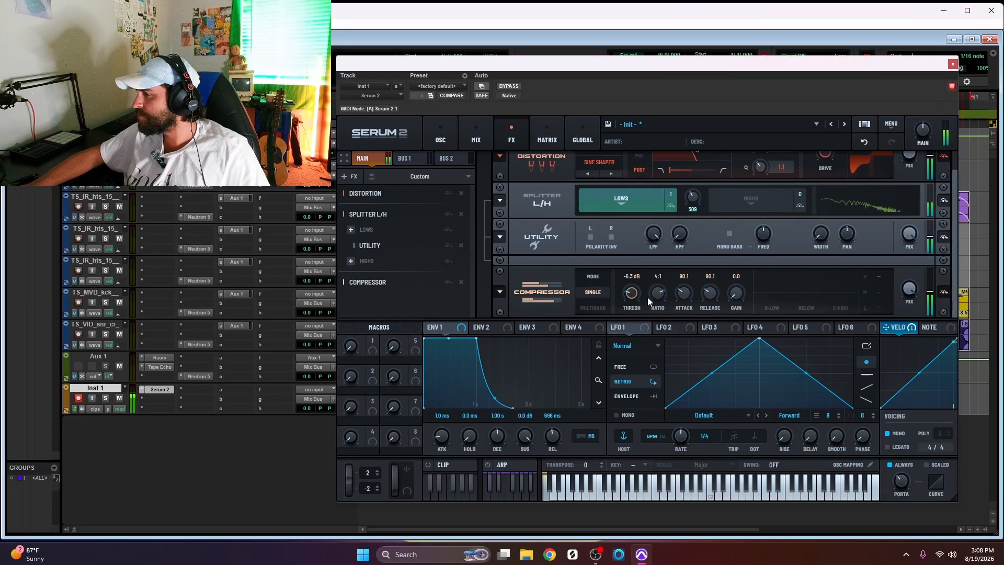
{"action": "left_click_drag", "start_coordinate": [685, 296], "coordinate": [685, 307]}
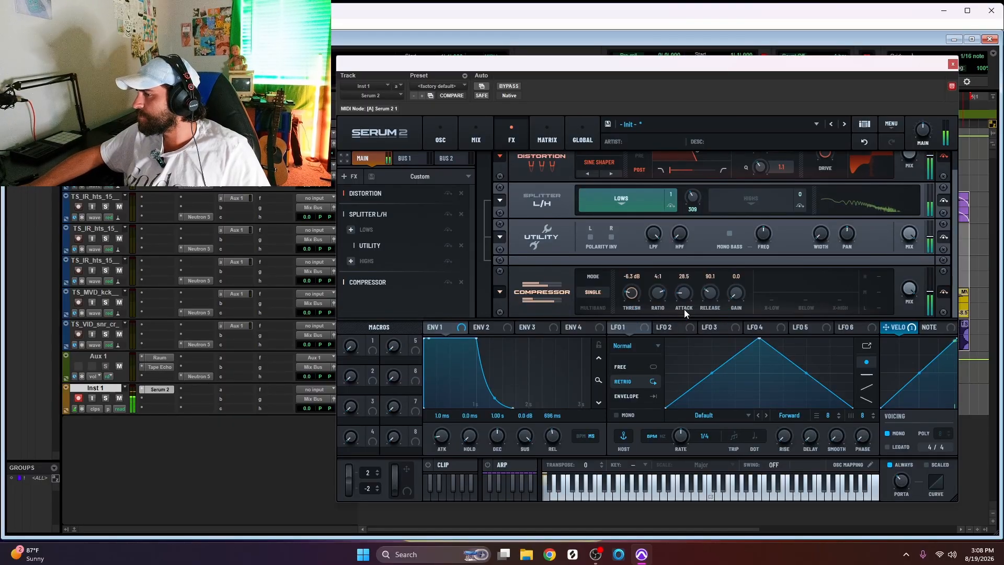
{"action": "left_click", "coordinate": [349, 177]}
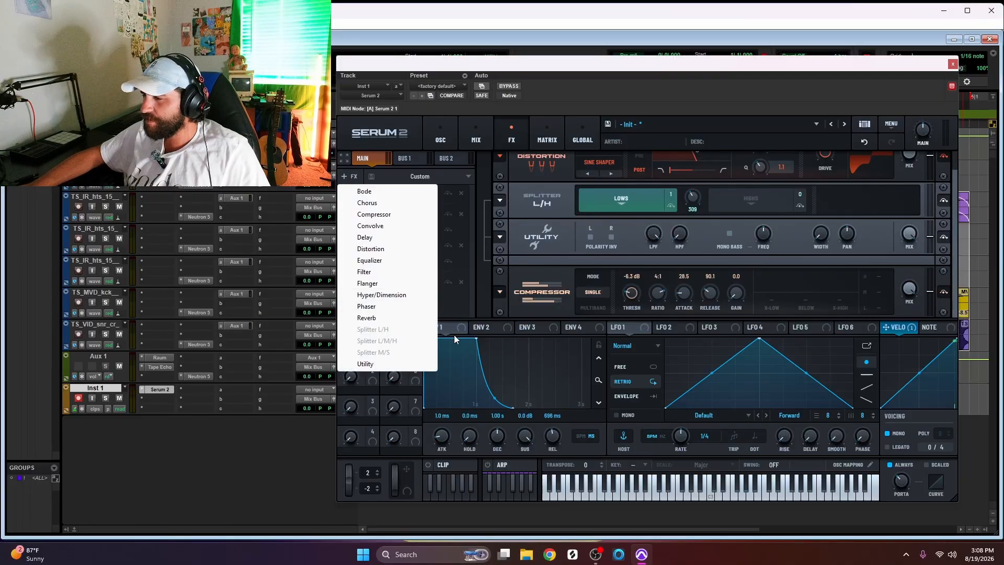
{"action": "left_click", "coordinate": [453, 304]}
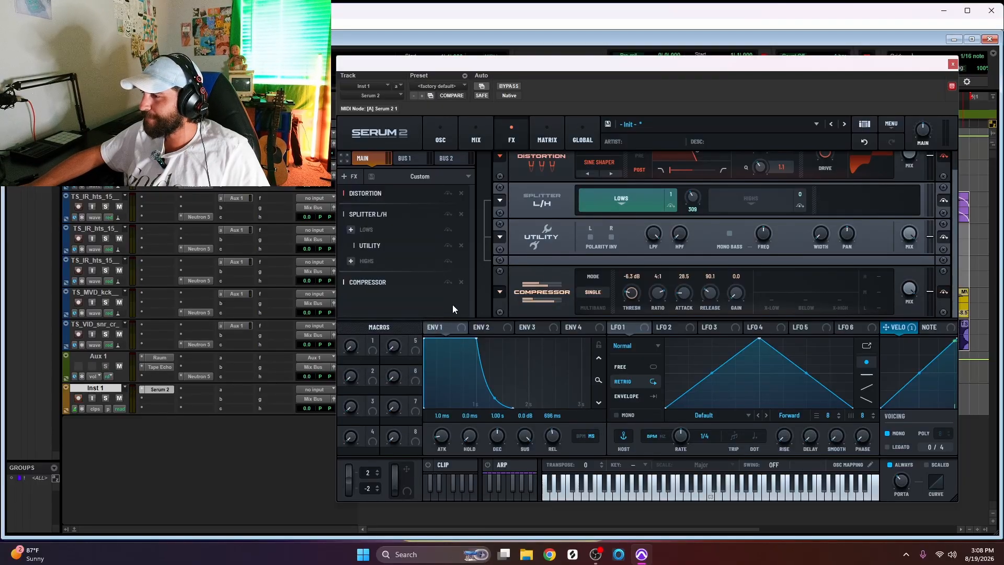
Step: Enable oscillator C with the Default Shapes saw, route it through Filter 2 and reduce its level
{"action": "left_click", "coordinate": [440, 132]}
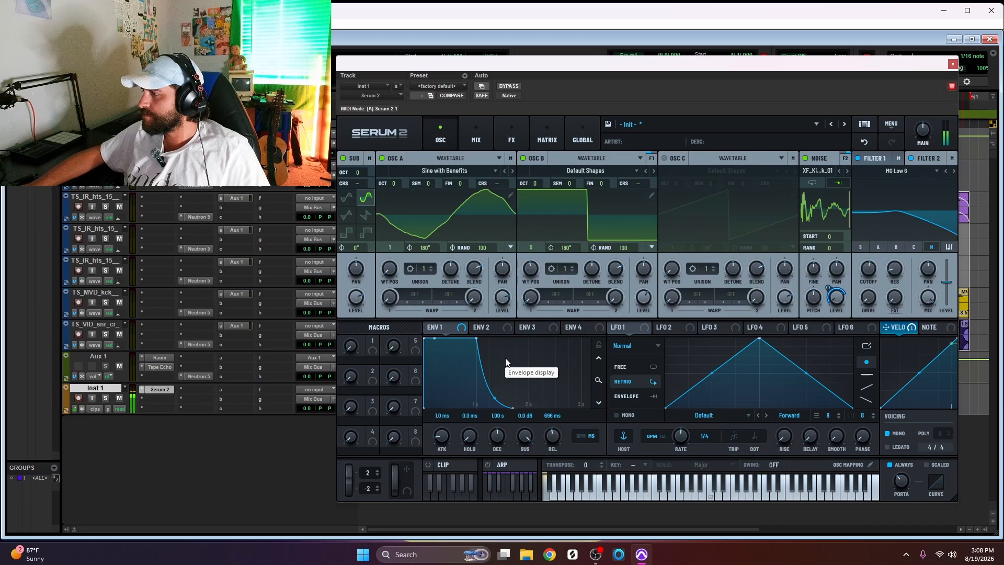
{"action": "left_click", "coordinate": [673, 157]}
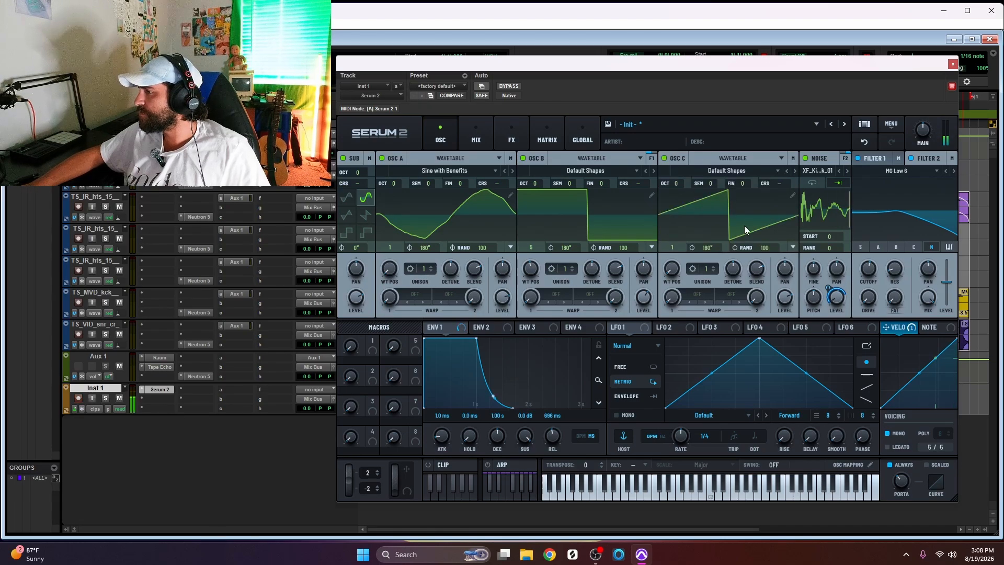
{"action": "left_click", "coordinate": [915, 245]}
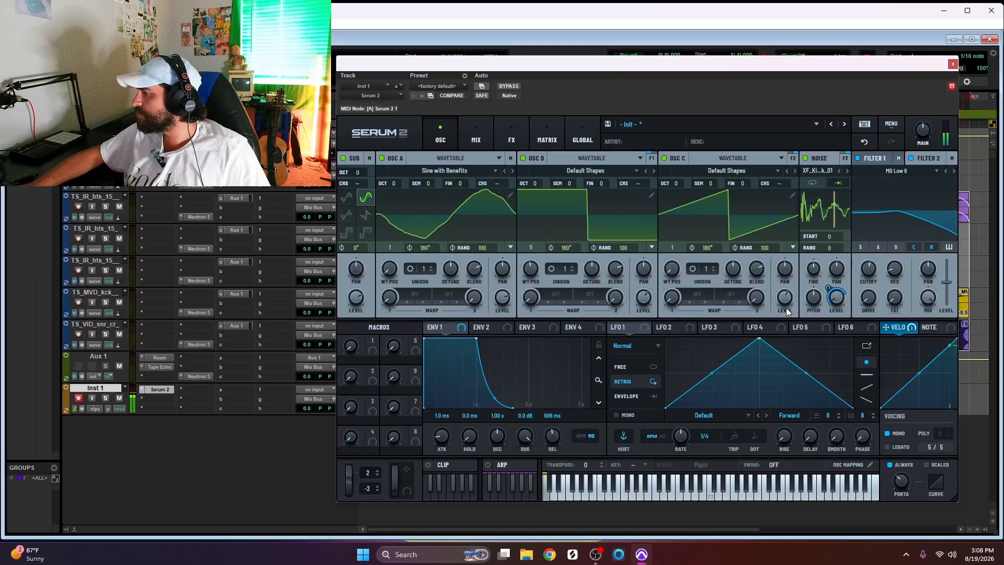
{"action": "left_click_drag", "start_coordinate": [789, 297], "coordinate": [793, 277]}
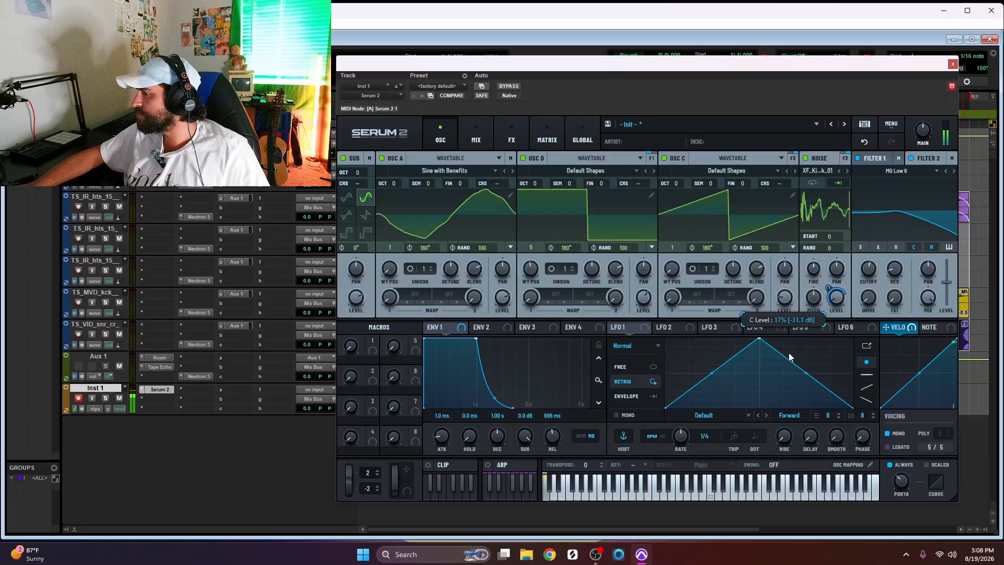
{"action": "left_click_drag", "start_coordinate": [789, 300], "coordinate": [789, 295]}
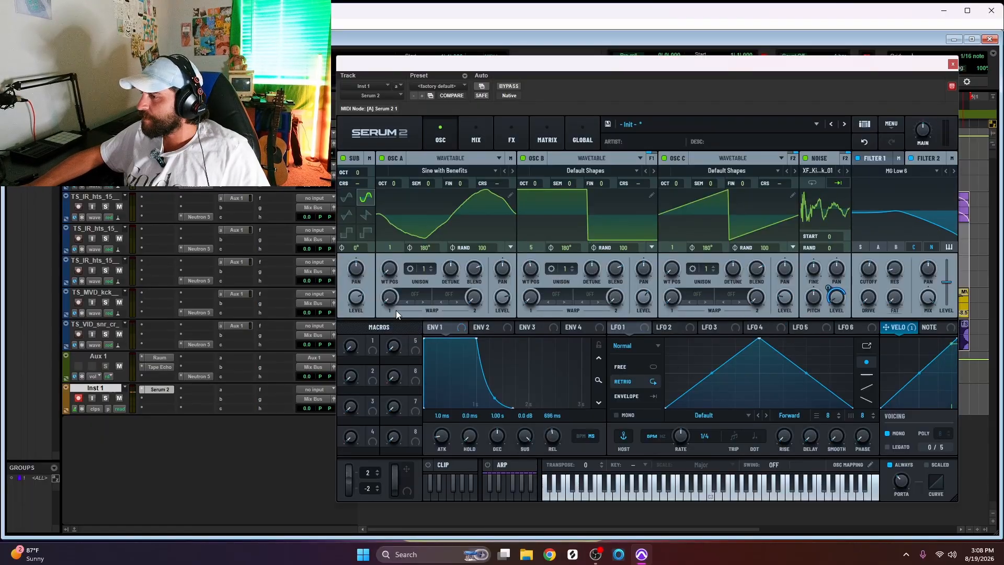
Step: Set oscillator A's first warp mode to Bend +/- and assign LFO 1 to modulate the warp amount
{"action": "left_click", "coordinate": [413, 295]}
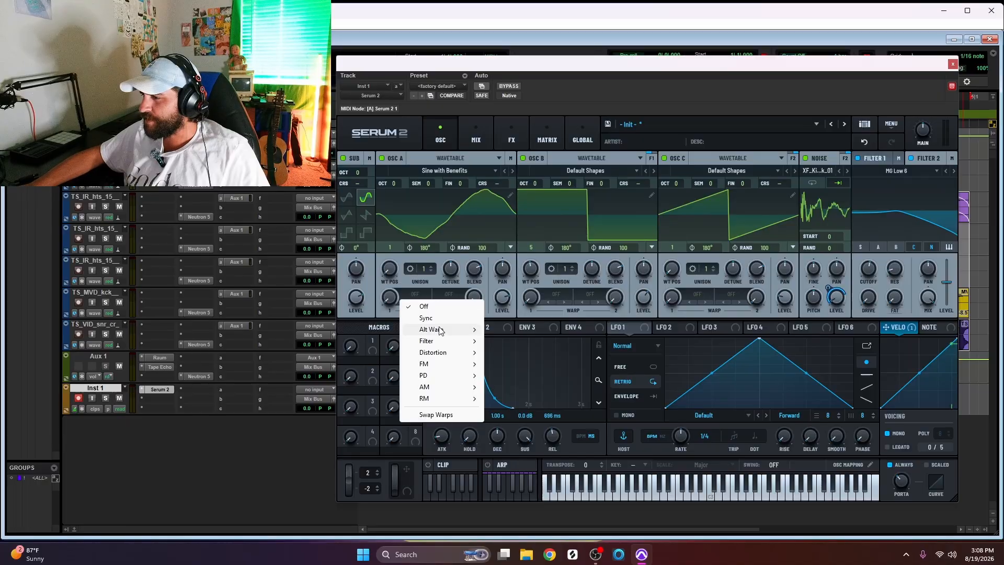
{"action": "mouse_move", "coordinate": [440, 330]}
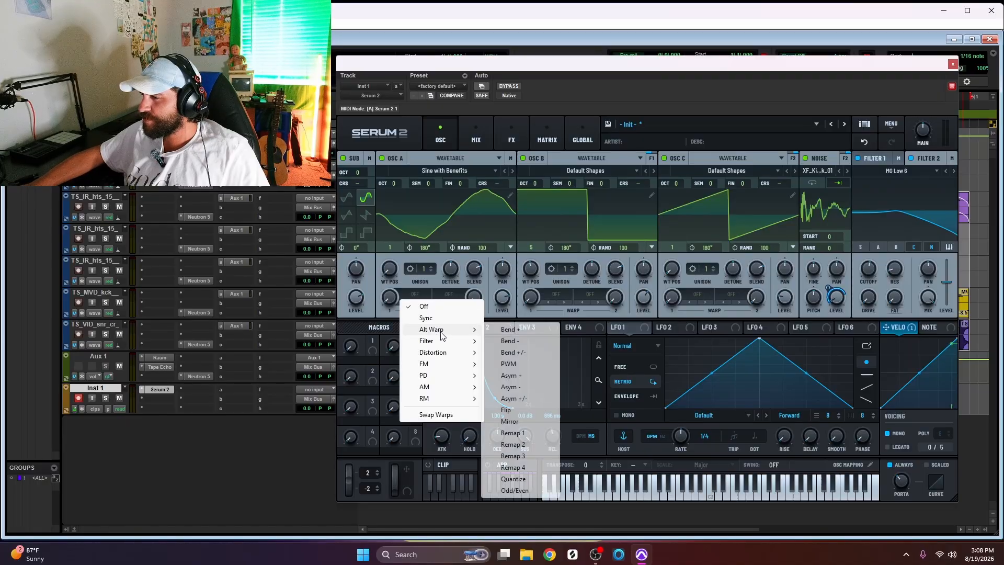
{"action": "left_click", "coordinate": [530, 353]}
{"action": "left_click_drag", "start_coordinate": [622, 329], "coordinate": [389, 296]}
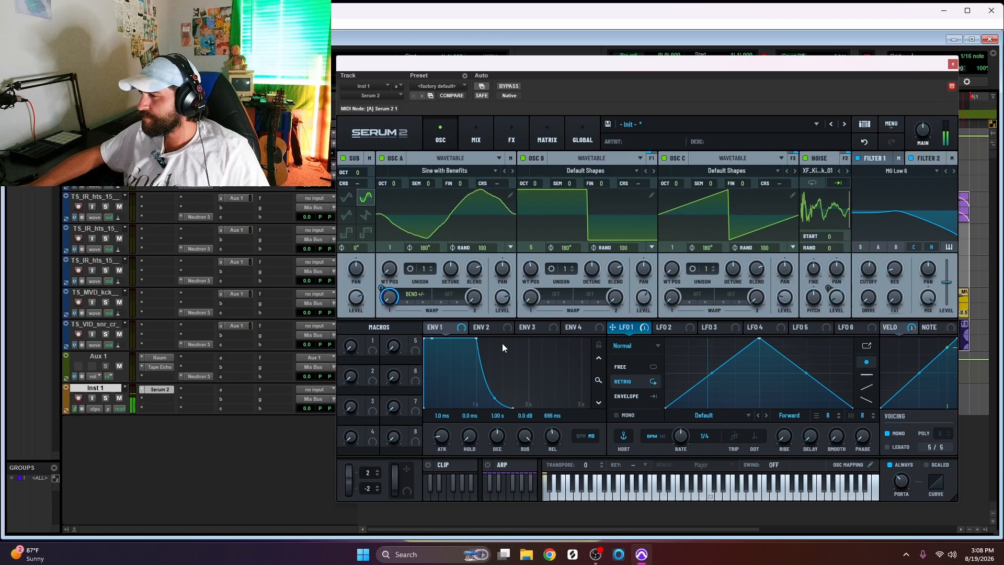
Step: Set LFO 1 to Envelope mode and reshape it into a single downward, inward-curving decay
{"action": "left_click", "coordinate": [639, 396]}
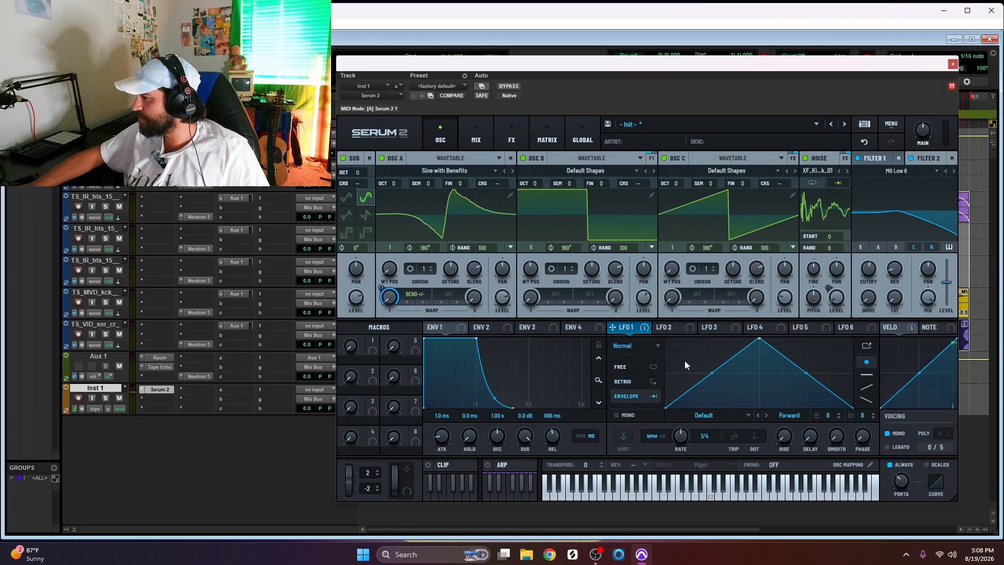
{"action": "left_click_drag", "start_coordinate": [758, 338], "coordinate": [666, 339]}
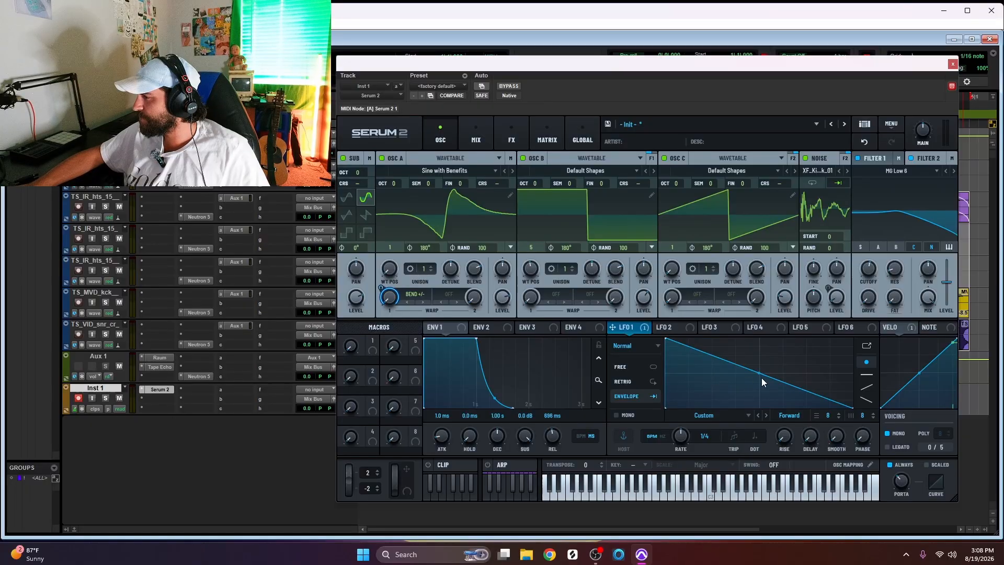
{"action": "left_click_drag", "start_coordinate": [761, 377], "coordinate": [758, 383]}
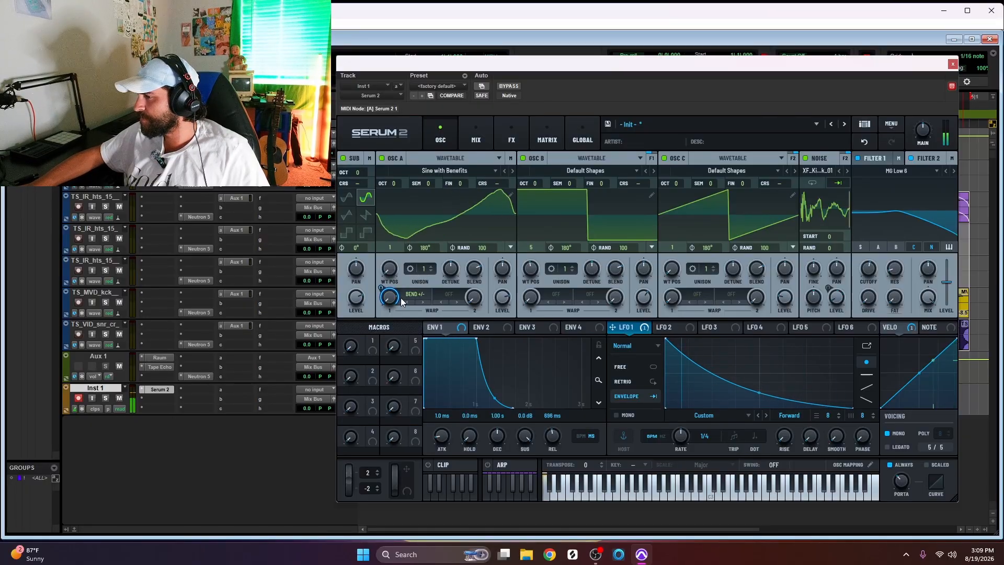
Step: Try LFO 1 at a 1/2 rate and return it to 1/4
{"action": "mouse_move", "coordinate": [389, 301]}
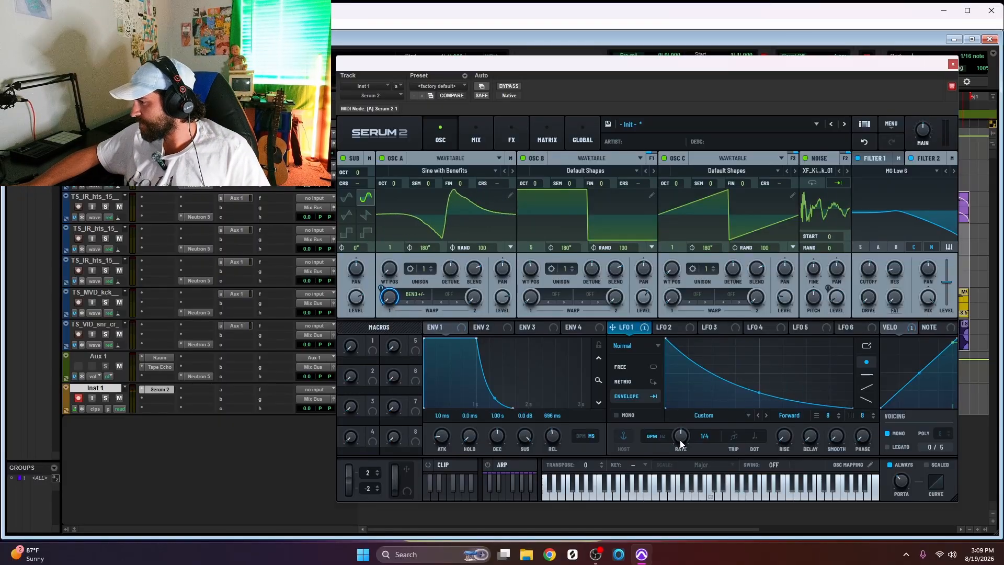
{"action": "left_click_drag", "start_coordinate": [683, 436], "coordinate": [681, 447]}
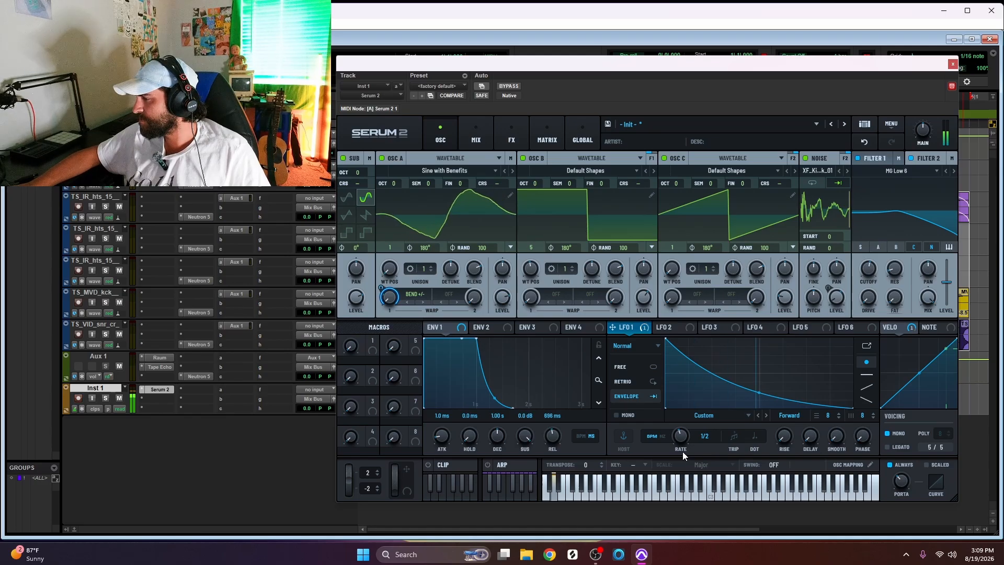
{"action": "left_click_drag", "start_coordinate": [683, 441], "coordinate": [683, 434]}
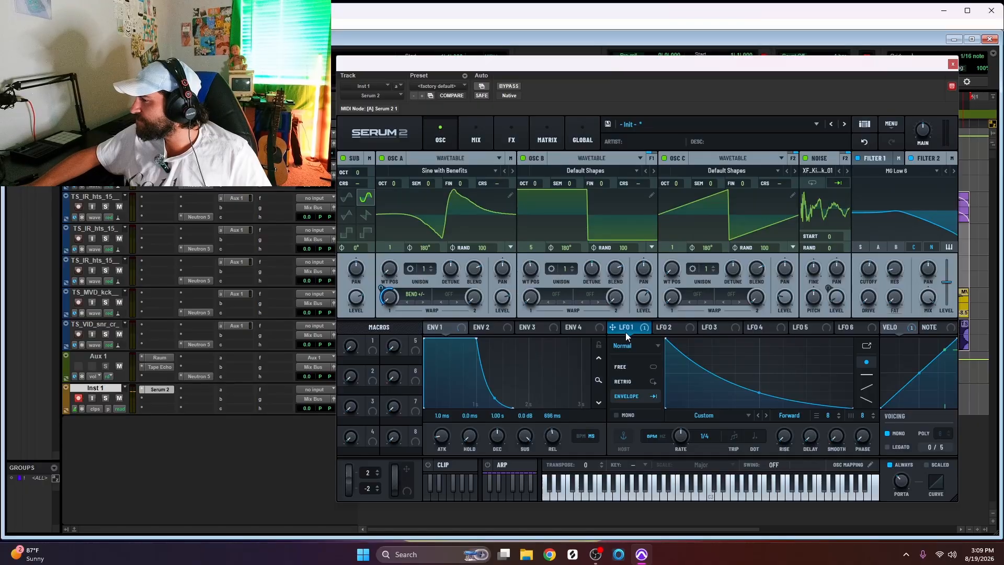
Step: Try the Bend + warp mode on oscillator B with LFO 1 modulating its amount
{"action": "left_click", "coordinate": [552, 293]}
{"action": "mouse_move", "coordinate": [580, 332]}
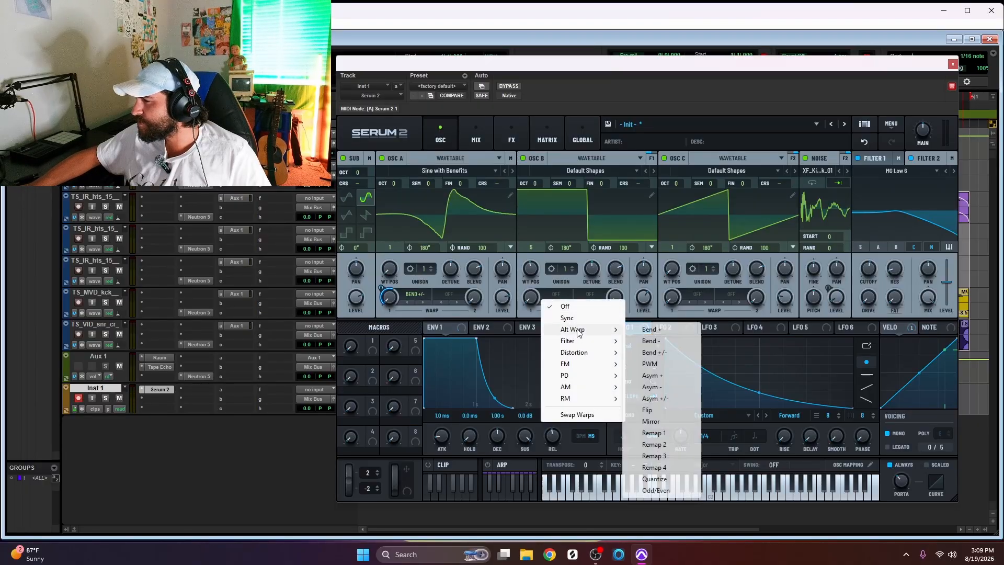
{"action": "left_click", "coordinate": [670, 330]}
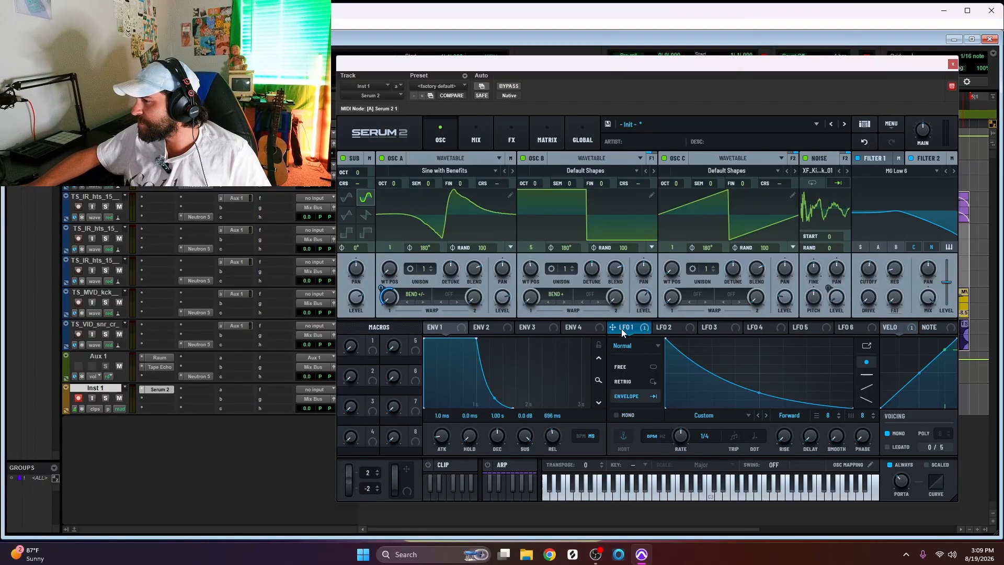
{"action": "left_click_drag", "start_coordinate": [621, 328], "coordinate": [529, 297]}
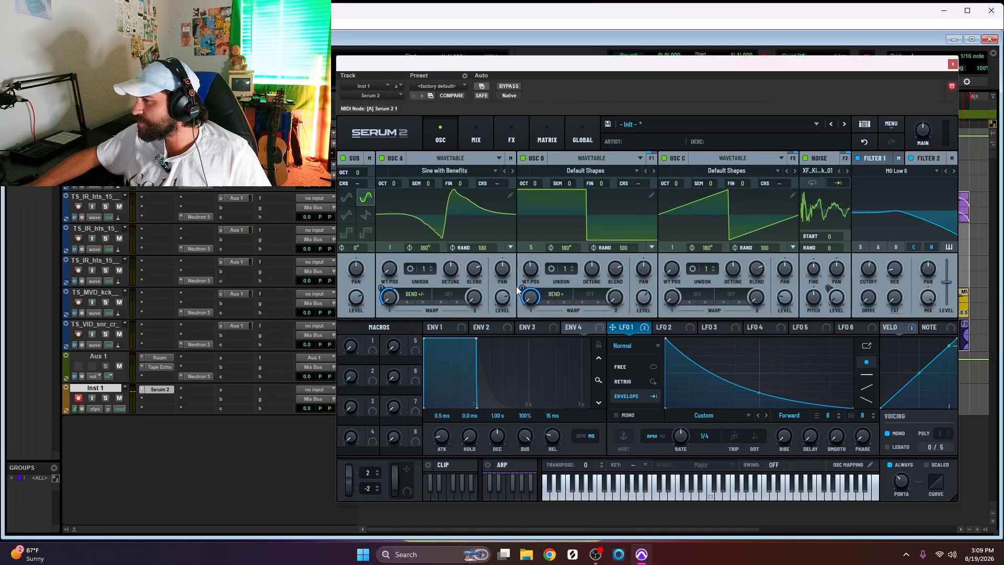
Step: Remove all modulators from oscillator B's warp and turn that warp mode off
{"action": "right_click", "coordinate": [527, 297]}
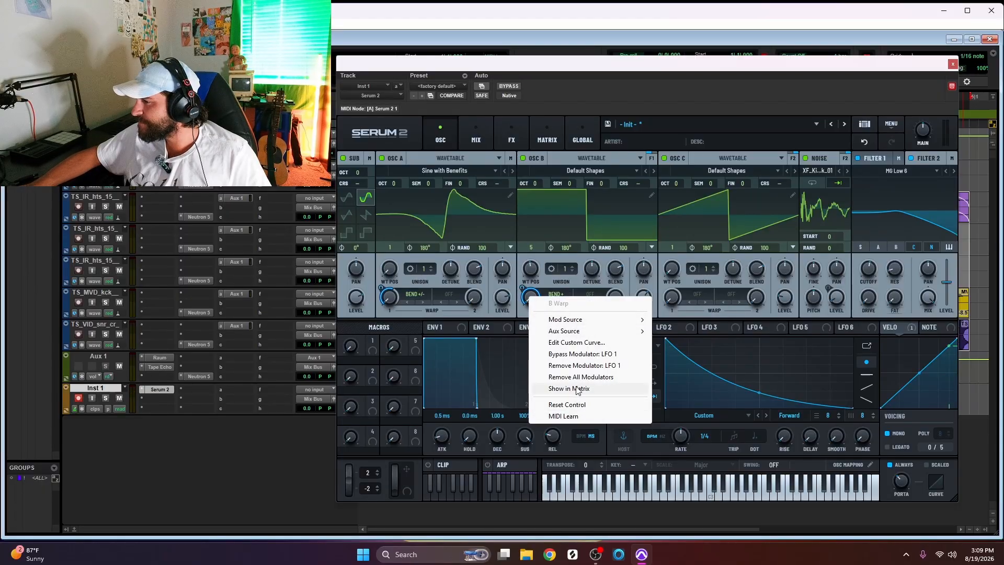
{"action": "left_click", "coordinate": [580, 376]}
{"action": "left_click", "coordinate": [554, 297]}
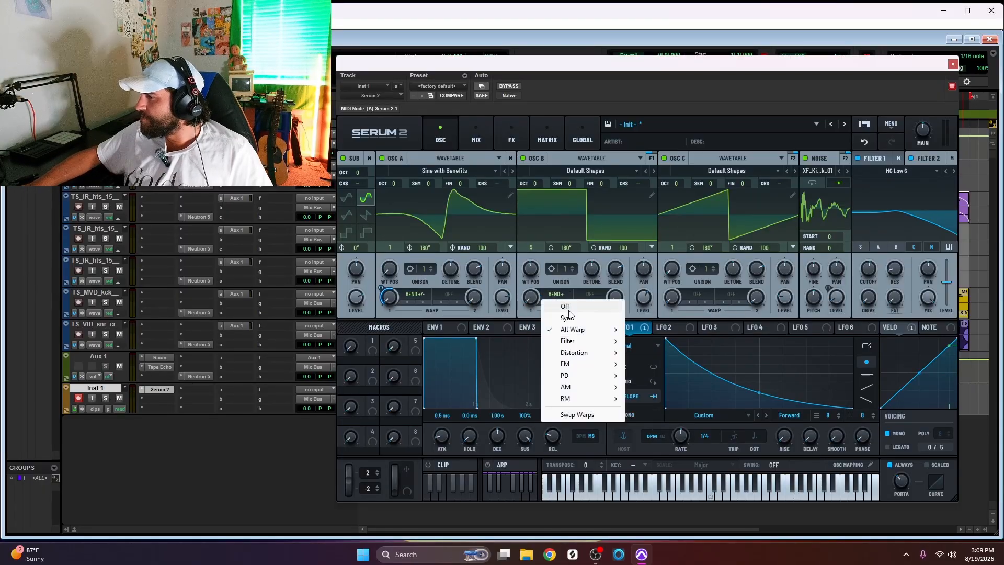
{"action": "left_click", "coordinate": [571, 305]}
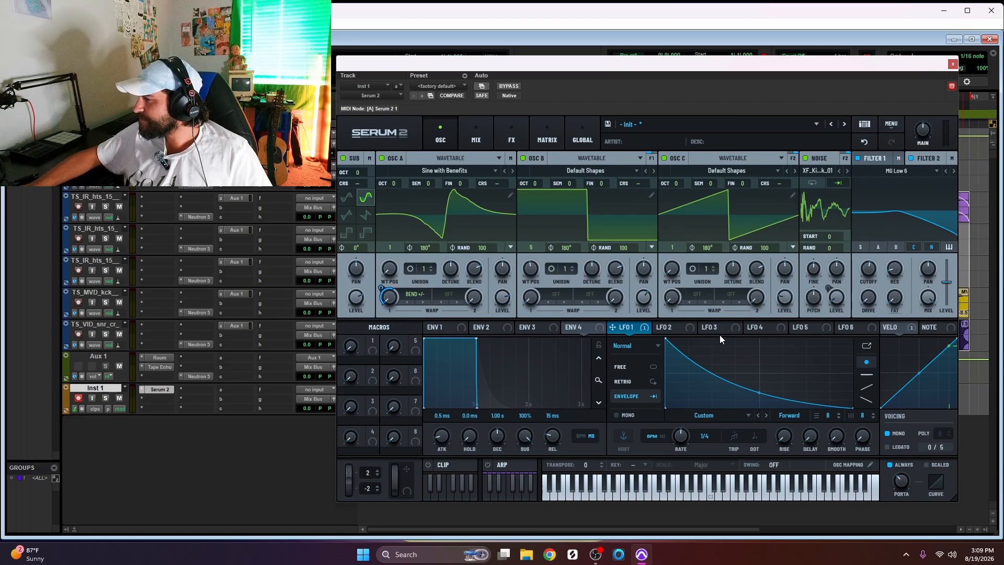
Step: Set oscillator C's first warp mode to Bend - and assign LFO 1 to modulate the warp amount
{"action": "left_click_drag", "start_coordinate": [614, 327], "coordinate": [670, 299]}
{"action": "left_click", "coordinate": [707, 293]}
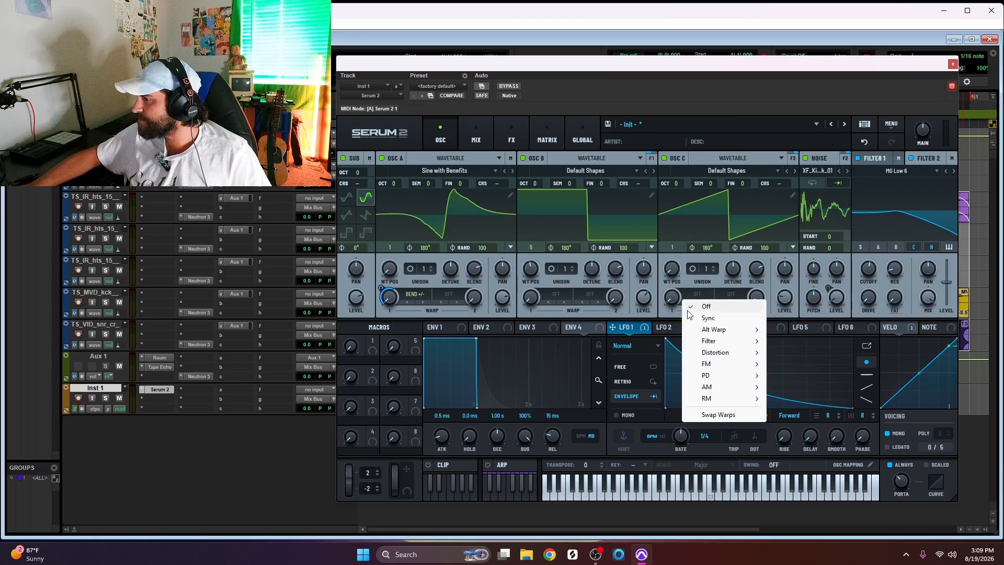
{"action": "mouse_move", "coordinate": [722, 331]}
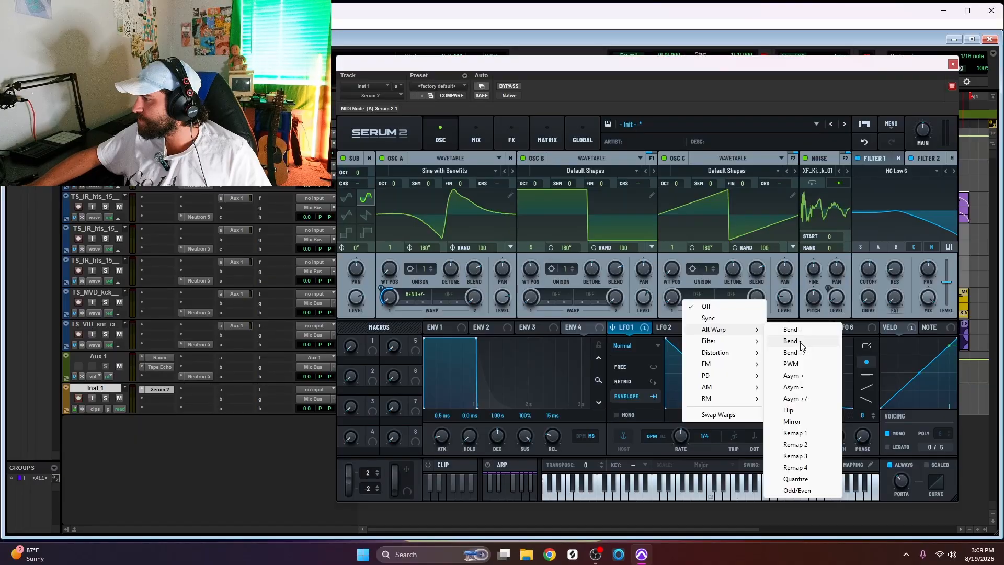
{"action": "left_click", "coordinate": [800, 342]}
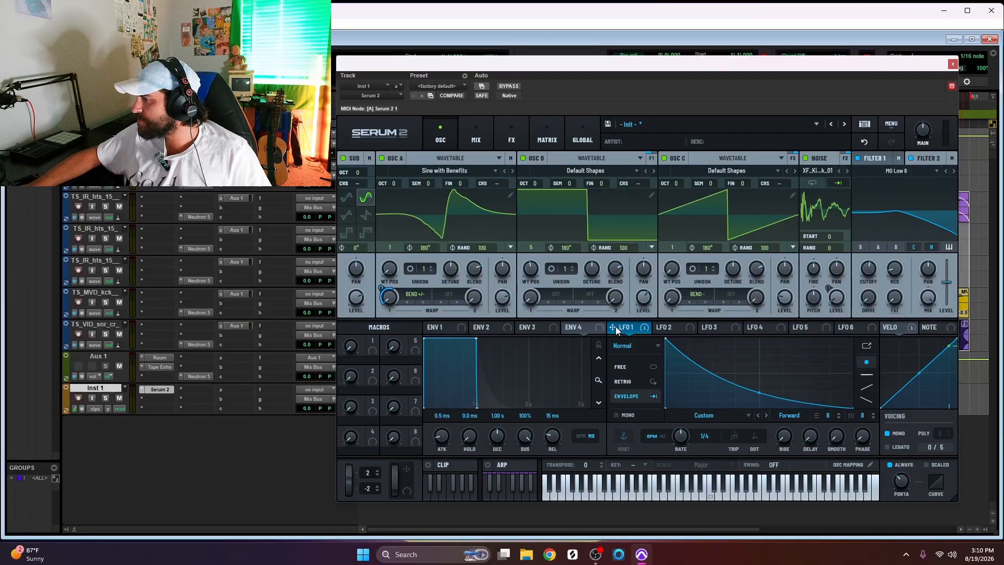
{"action": "left_click_drag", "start_coordinate": [616, 327], "coordinate": [672, 301]}
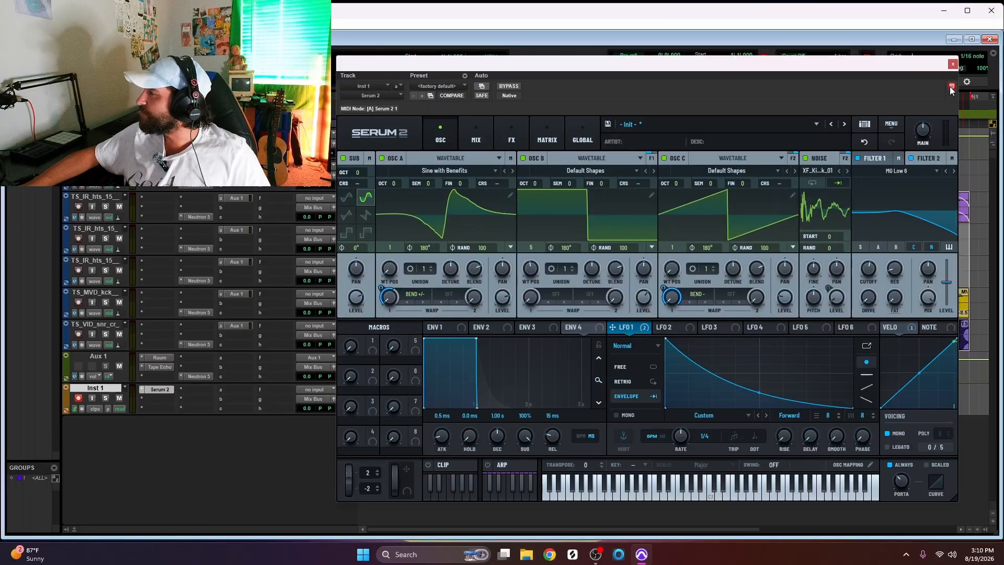
{"action": "left_click", "coordinate": [447, 328]}
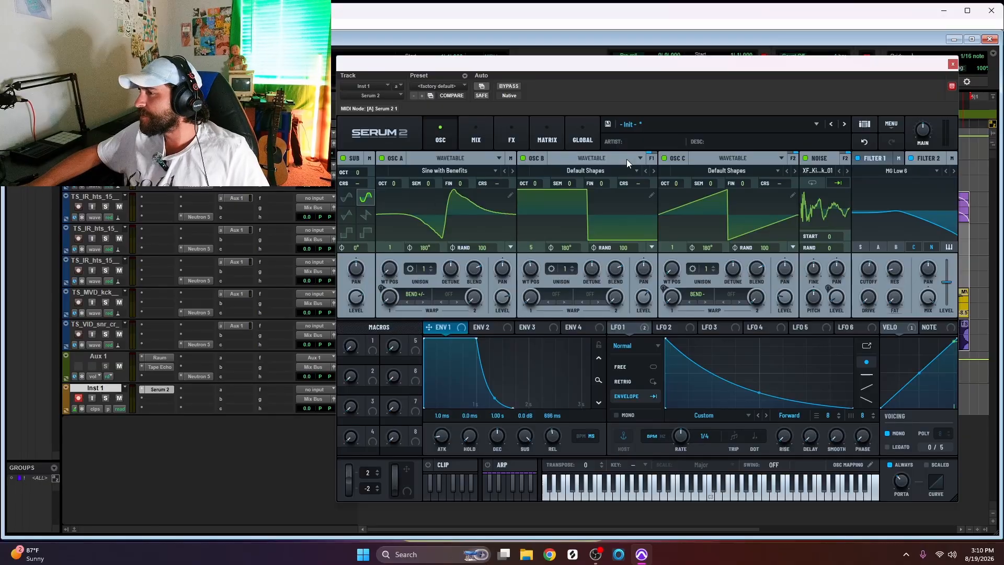
Step: Add a second Distortion after the compressor in the main effects chain and set its type to Overdrive
{"action": "left_click", "coordinate": [525, 137]}
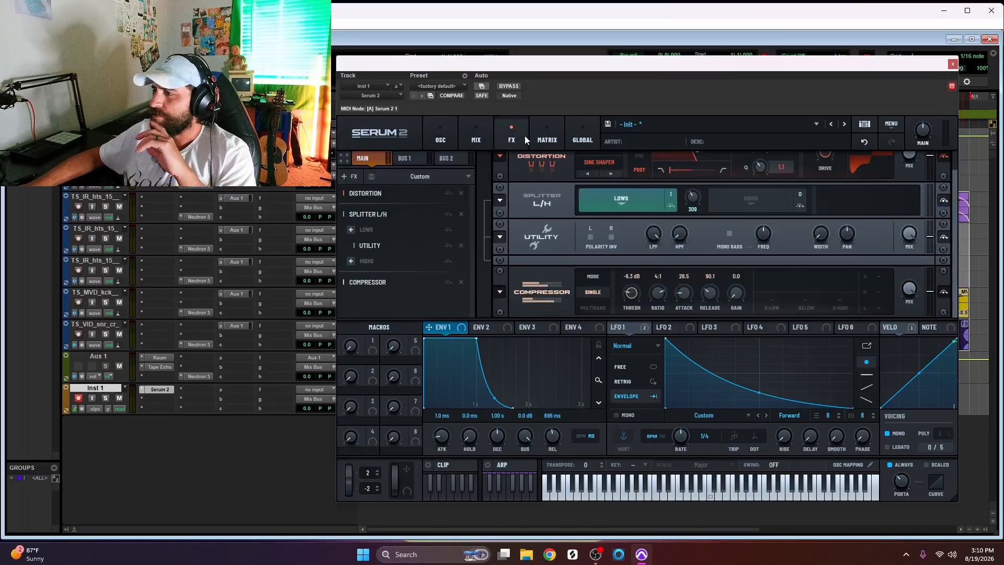
{"action": "left_click", "coordinate": [354, 175]}
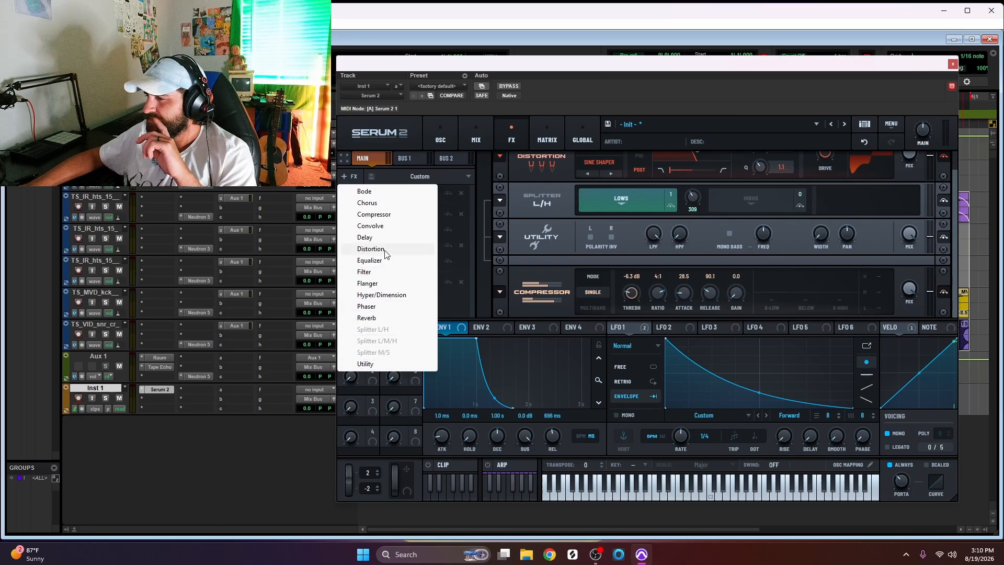
{"action": "left_click", "coordinate": [371, 249]}
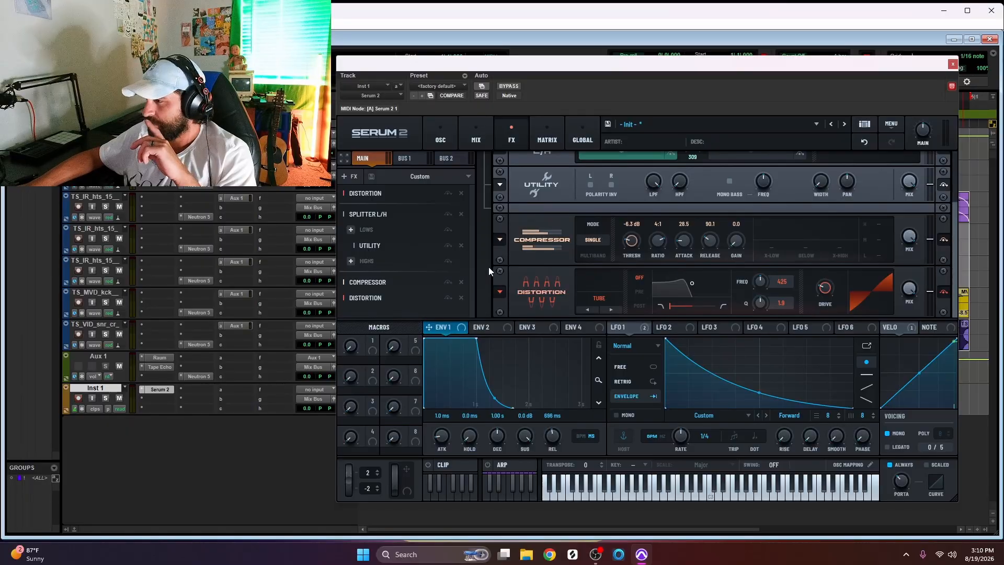
{"action": "scroll", "coordinate": [543, 271], "scroll_direction": "up", "scroll_amount": 2}
{"action": "scroll", "coordinate": [543, 270], "scroll_direction": "down", "scroll_amount": 2}
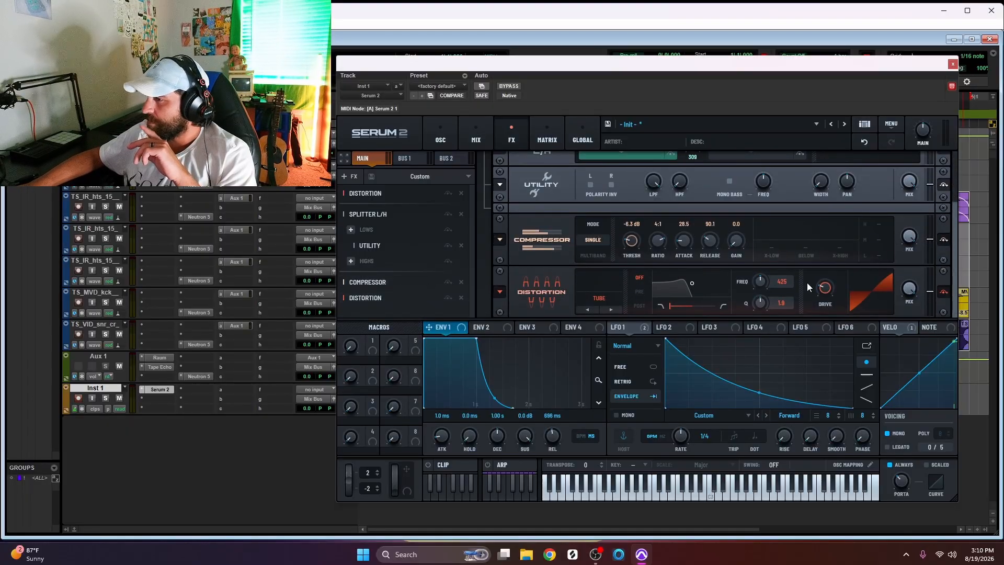
{"action": "left_click", "coordinate": [579, 293]}
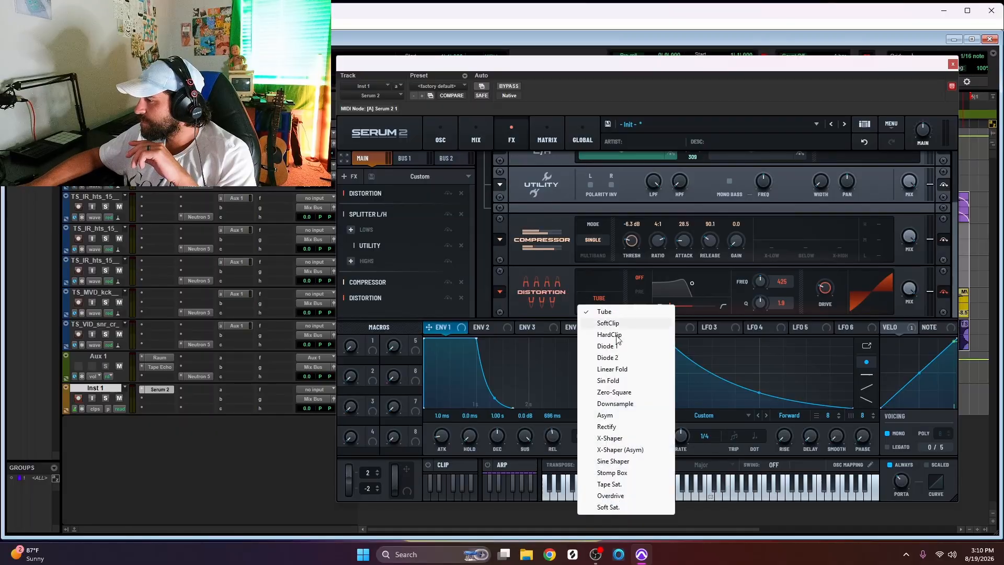
{"action": "left_click", "coordinate": [626, 496]}
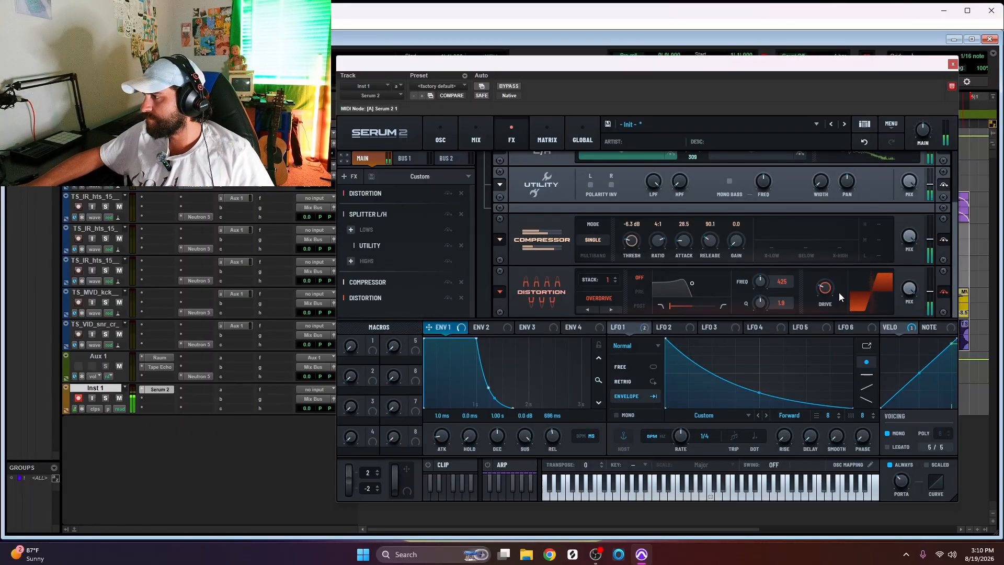
Step: Adjust the Overdrive distortion's mix amount
{"action": "mouse_move", "coordinate": [831, 285]}
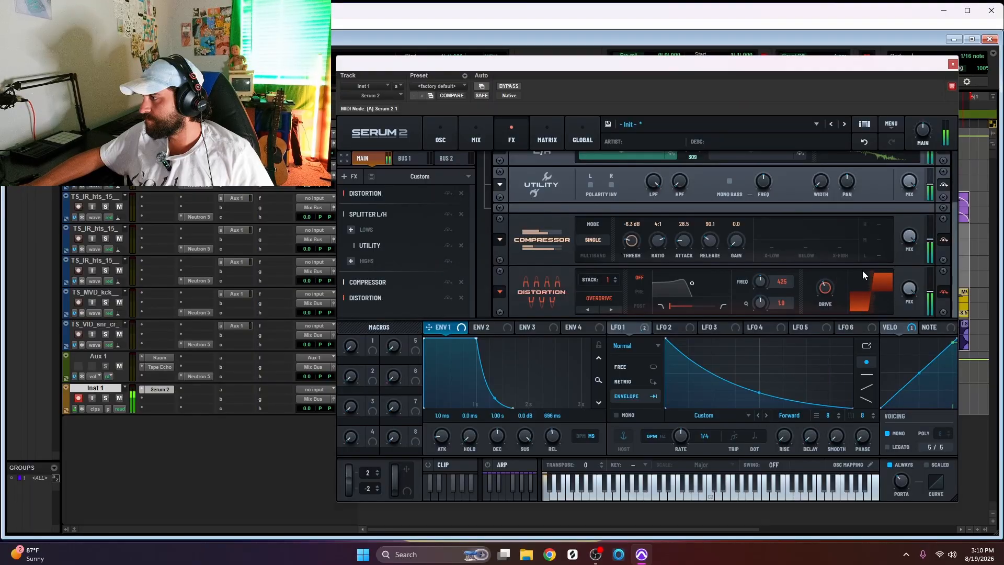
{"action": "mouse_move", "coordinate": [908, 288]}
{"action": "left_click_drag", "start_coordinate": [909, 289], "coordinate": [906, 331]}
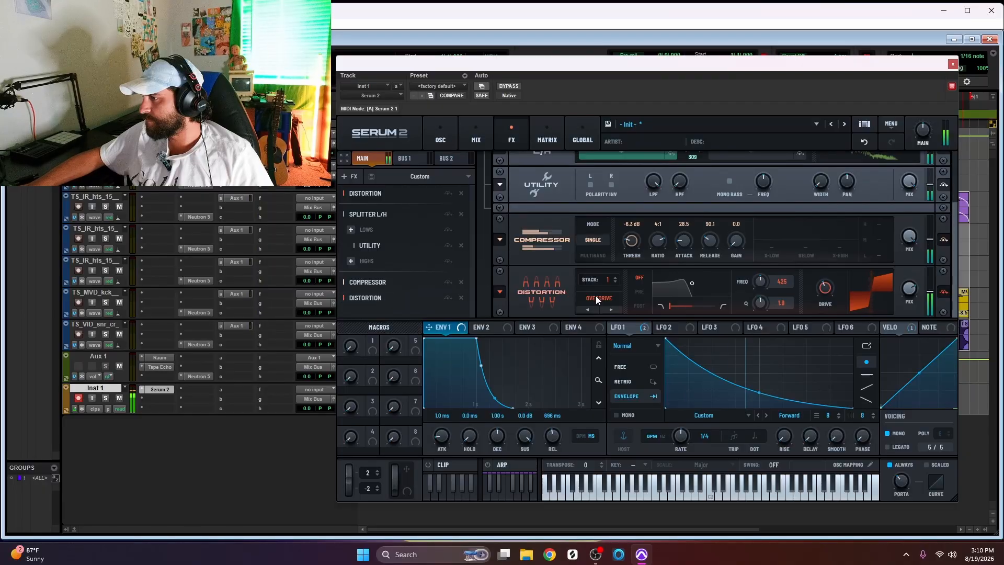
Step: Set the Overdrive distortion's stack to 2 and its filter to Post with a frequency of about 2983 and Q of 0.8
{"action": "left_click", "coordinate": [615, 277]}
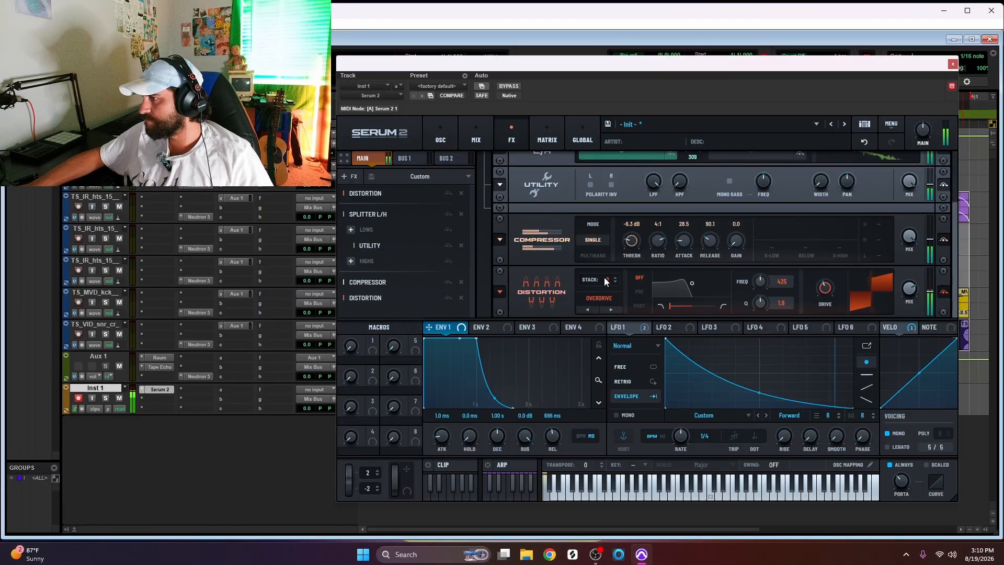
{"action": "left_click_drag", "start_coordinate": [605, 278], "coordinate": [606, 276]}
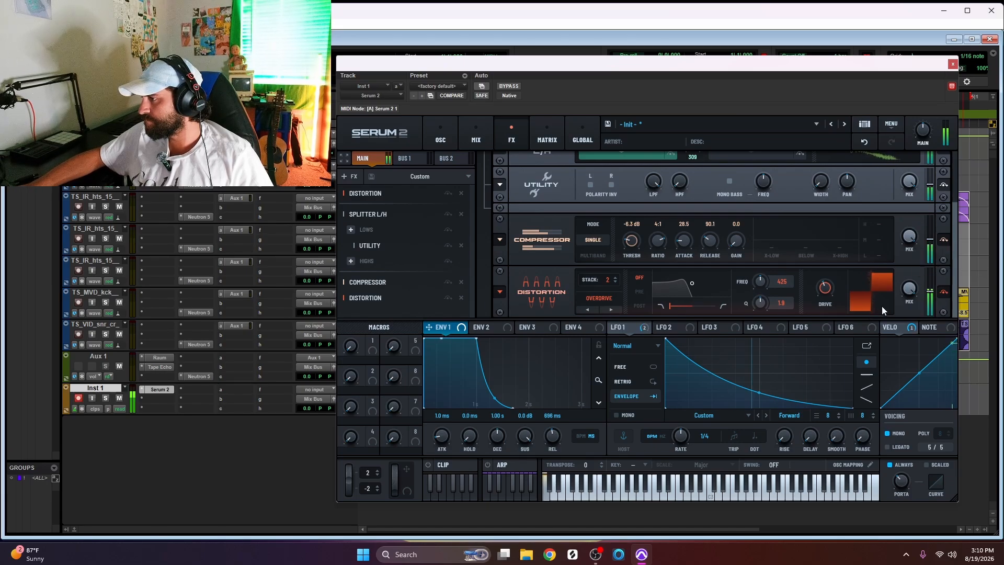
{"action": "left_click", "coordinate": [640, 306]}
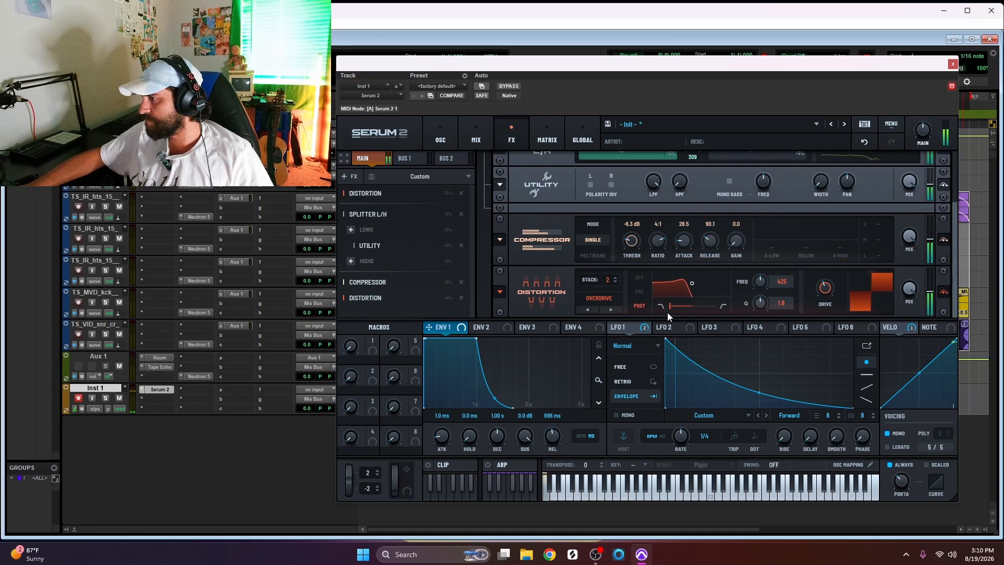
{"action": "left_click_drag", "start_coordinate": [697, 282], "coordinate": [710, 286]}
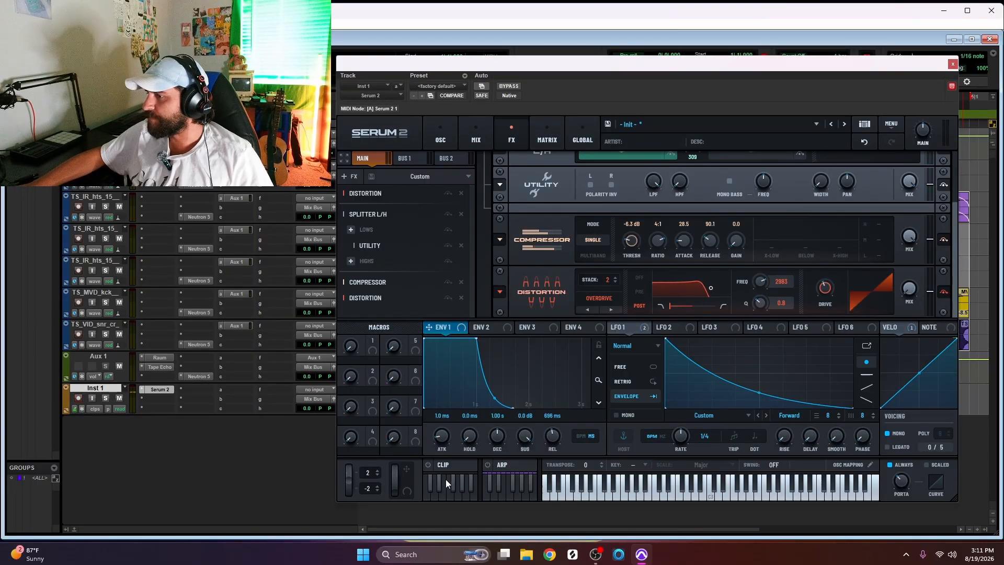
Step: Assign Macro 1 to the Overdrive distortion's mix and sweep the macro up and down to audition it
{"action": "left_click_drag", "start_coordinate": [372, 341], "coordinate": [908, 288]}
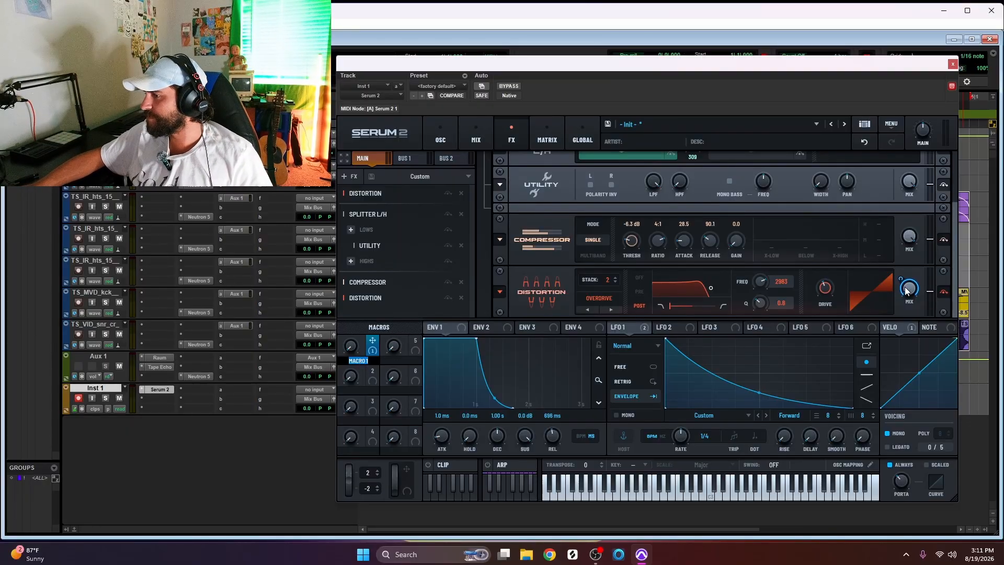
{"action": "left_click_drag", "start_coordinate": [348, 347], "coordinate": [376, 216]}
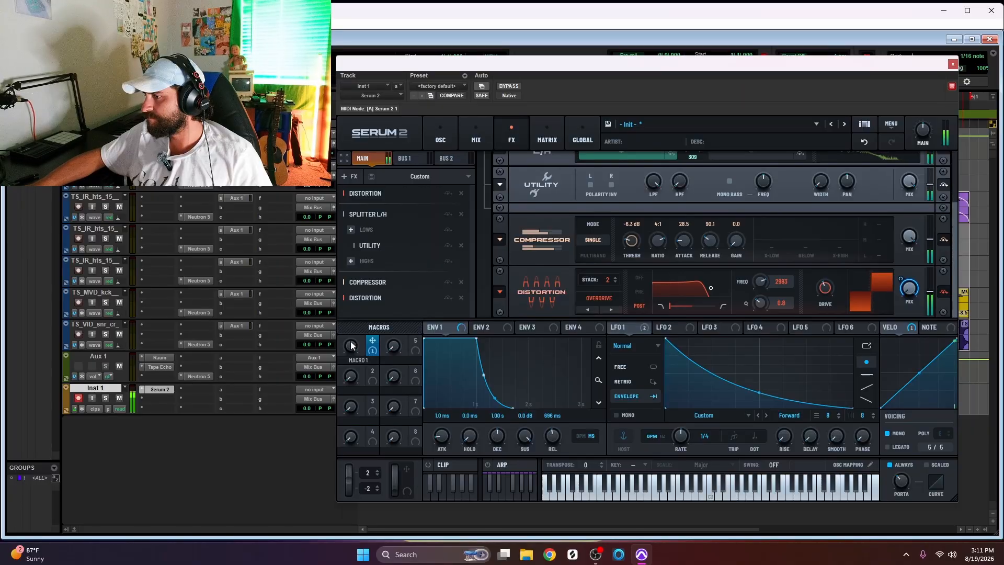
{"action": "left_click_drag", "start_coordinate": [351, 345], "coordinate": [344, 428]}
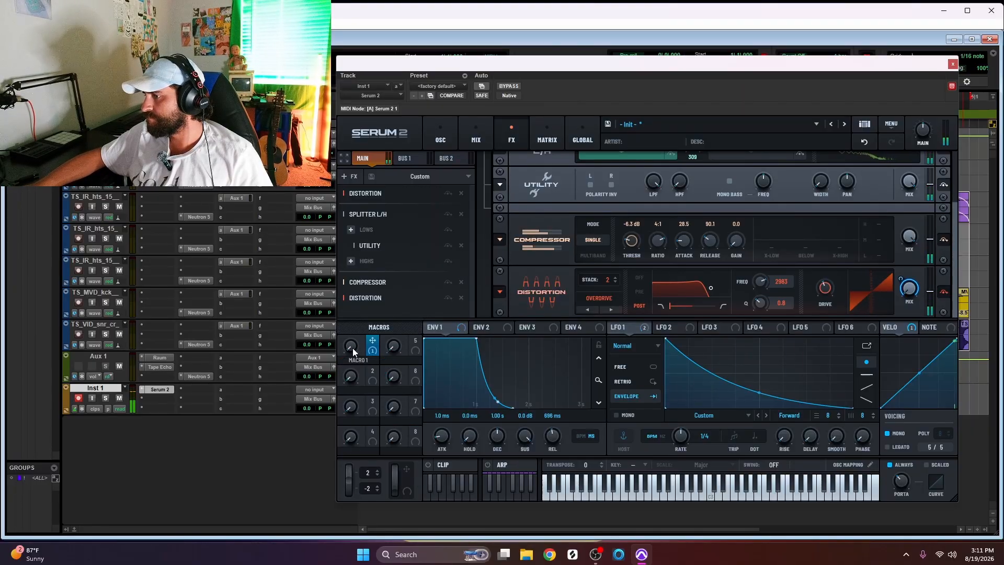
{"action": "left_click_drag", "start_coordinate": [352, 347], "coordinate": [360, 285]}
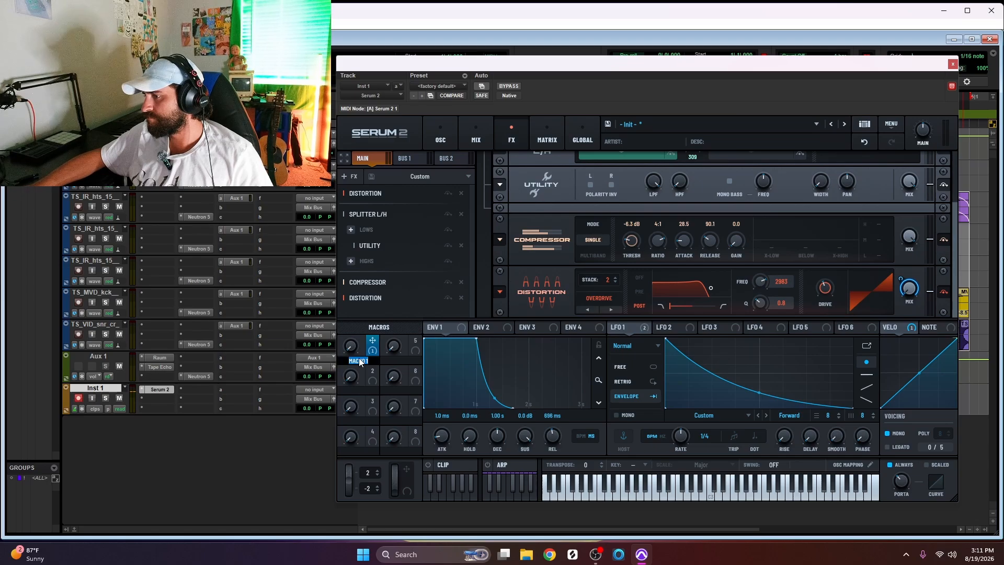
Step: Rename Macro 1 as CRUNCHH
{"action": "type", "text": "C"}
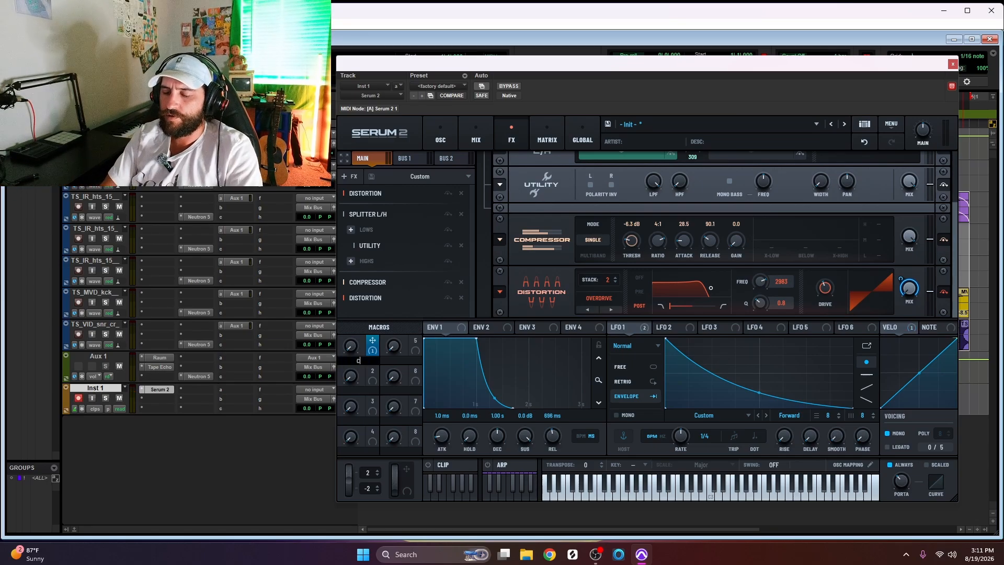
{"action": "type", "text": "RUNCHHH"}
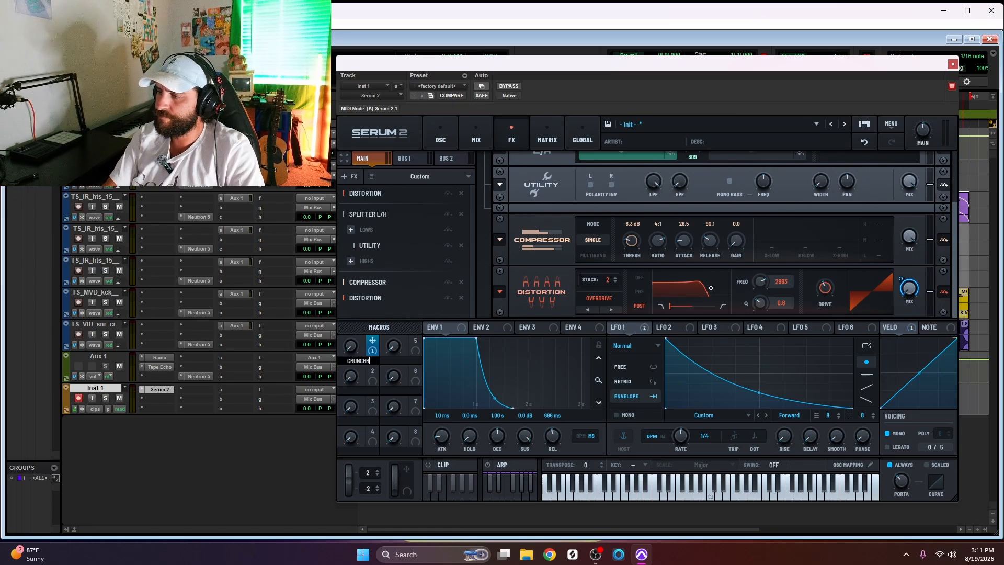
Step: Add a Filter effect to the end of the main effects chain and set its type to MG Dirty
{"action": "key", "text": "Return"}
{"action": "left_click", "coordinate": [348, 177]}
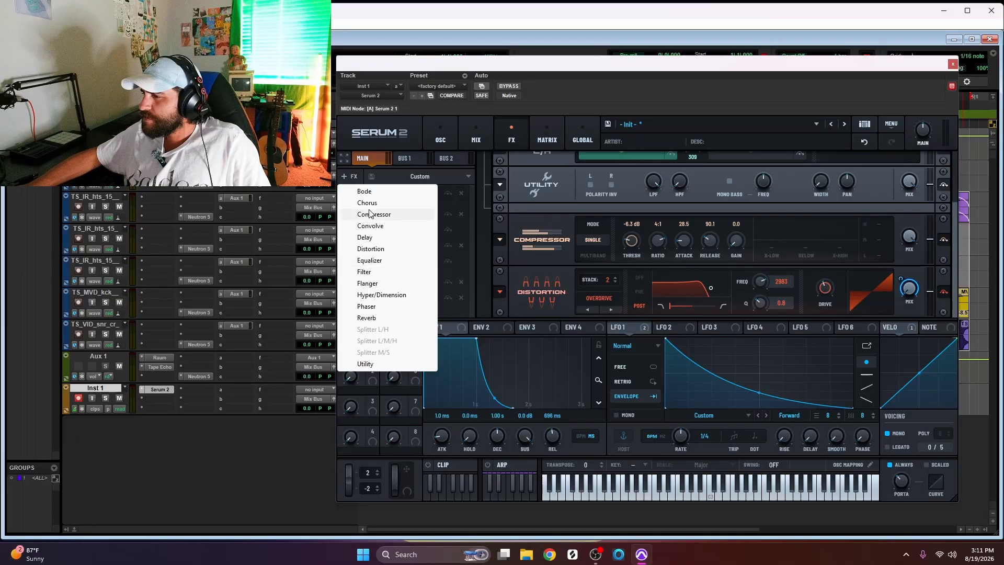
{"action": "left_click", "coordinate": [384, 272]}
{"action": "left_click", "coordinate": [617, 293]}
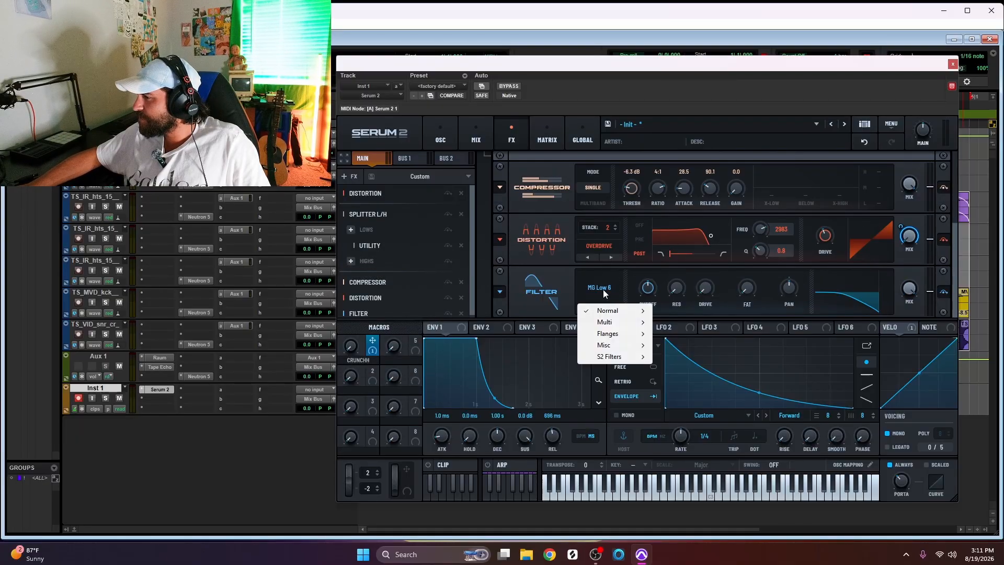
{"action": "mouse_move", "coordinate": [626, 357]}
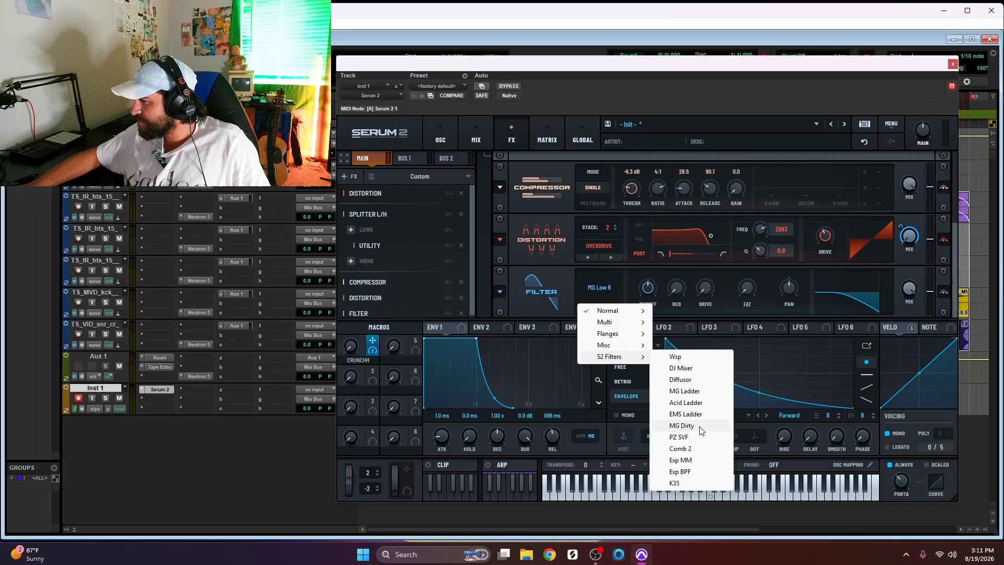
{"action": "left_click", "coordinate": [681, 425]}
Step: Adjust the MG Dirty filter's pain, resonance, cutoff and drive while auditioning the bass
{"action": "left_click_drag", "start_coordinate": [745, 291], "coordinate": [745, 278]}
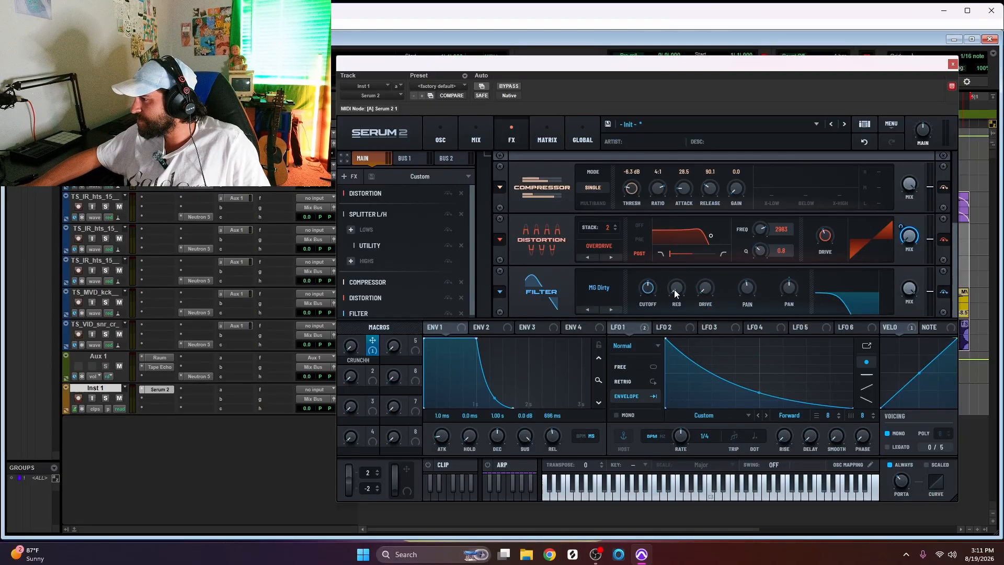
{"action": "left_click_drag", "start_coordinate": [675, 289], "coordinate": [689, 248]}
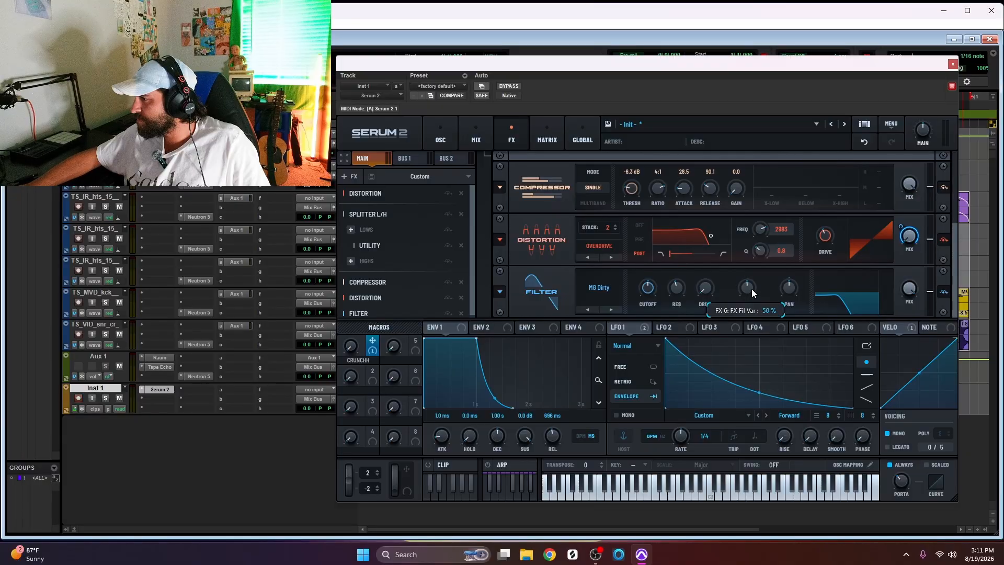
{"action": "left_click_drag", "start_coordinate": [751, 288], "coordinate": [768, 247]}
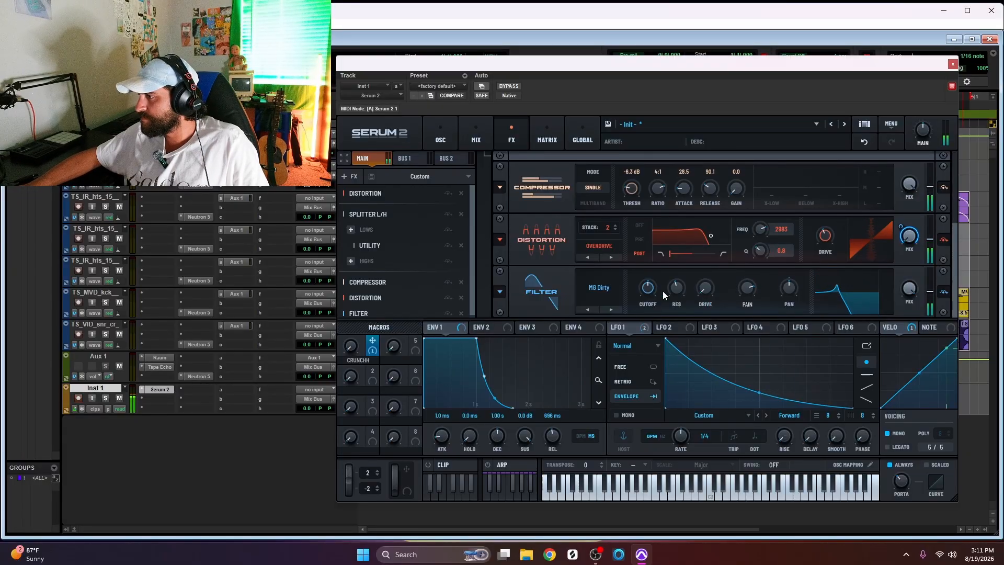
{"action": "left_click_drag", "start_coordinate": [761, 284], "coordinate": [748, 316]}
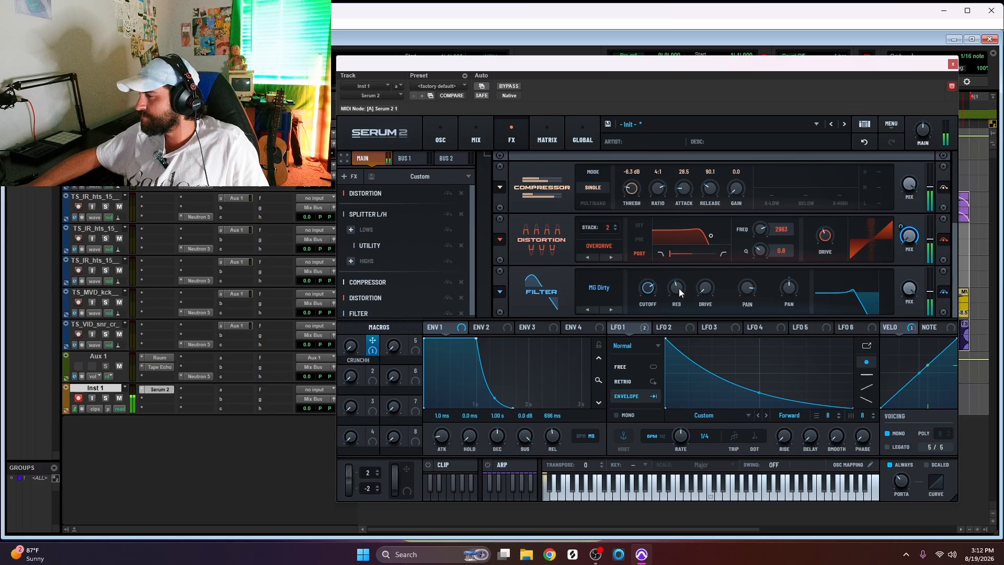
{"action": "left_click_drag", "start_coordinate": [704, 288], "coordinate": [747, 304]}
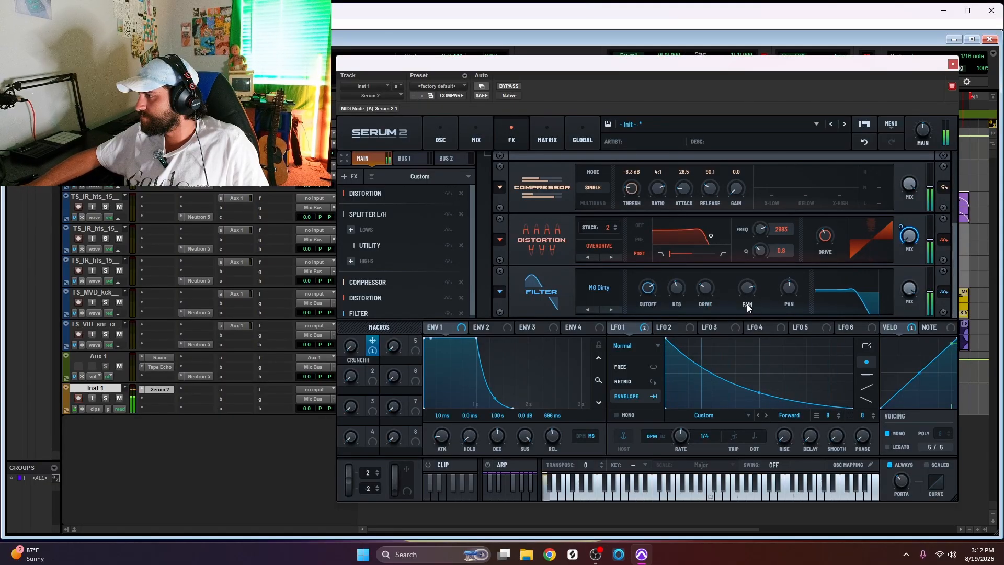
Step: Try the PZ SVF and Comb 2 types on the Filter effect
{"action": "left_click", "coordinate": [616, 286]}
{"action": "mouse_move", "coordinate": [618, 359]}
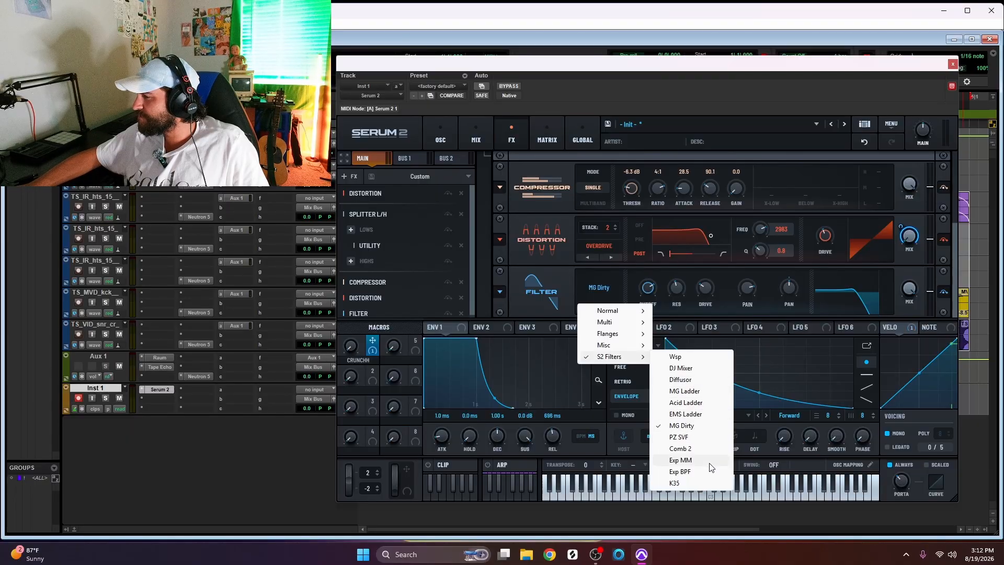
{"action": "left_click", "coordinate": [679, 438]}
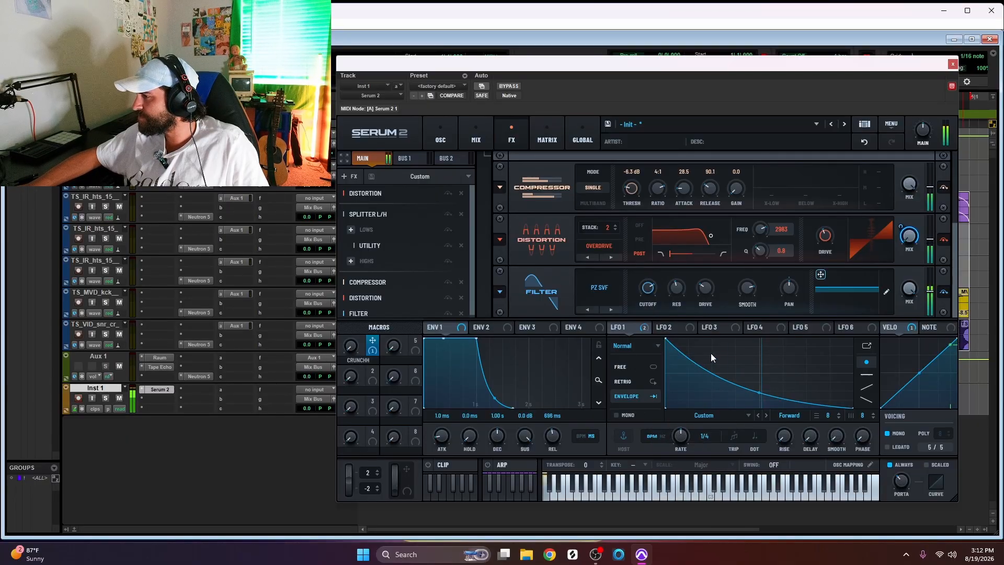
{"action": "mouse_move", "coordinate": [750, 305]}
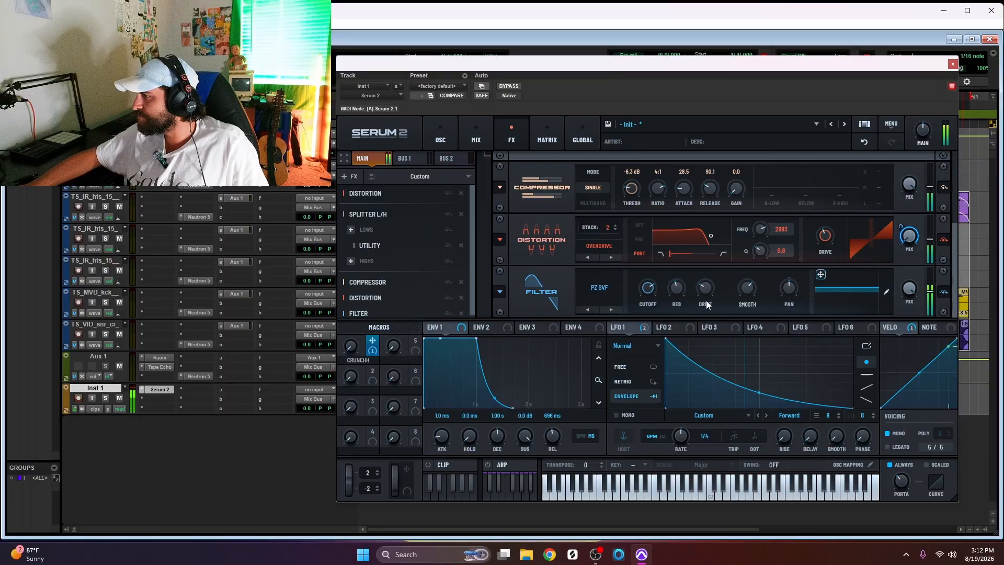
{"action": "left_click", "coordinate": [613, 309]}
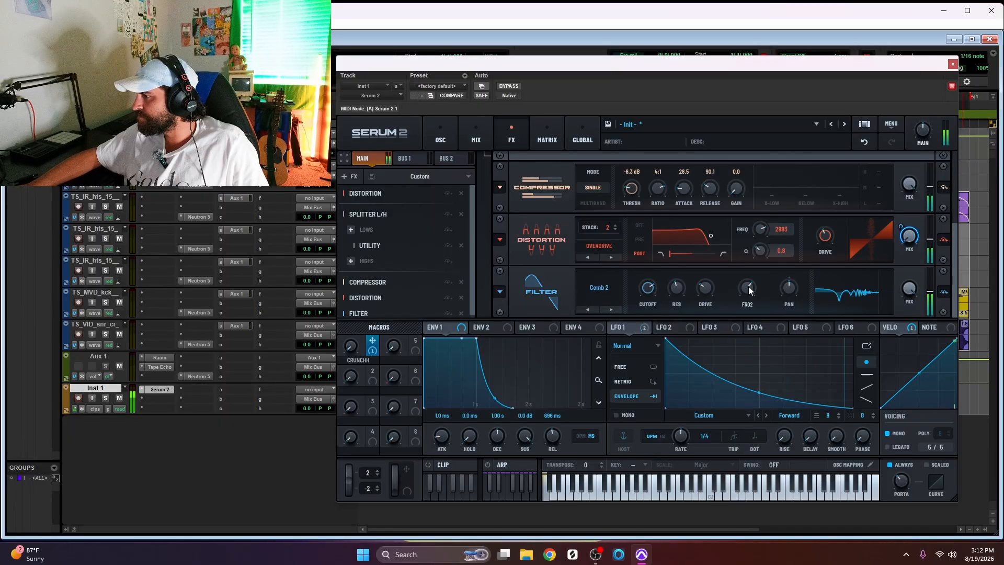
Step: Adjust the Comb 2 filter's FRQ2, set its cutoff to about 345 Hz and raise its resonance to about 58%
{"action": "left_click_drag", "start_coordinate": [748, 288], "coordinate": [707, 277]}
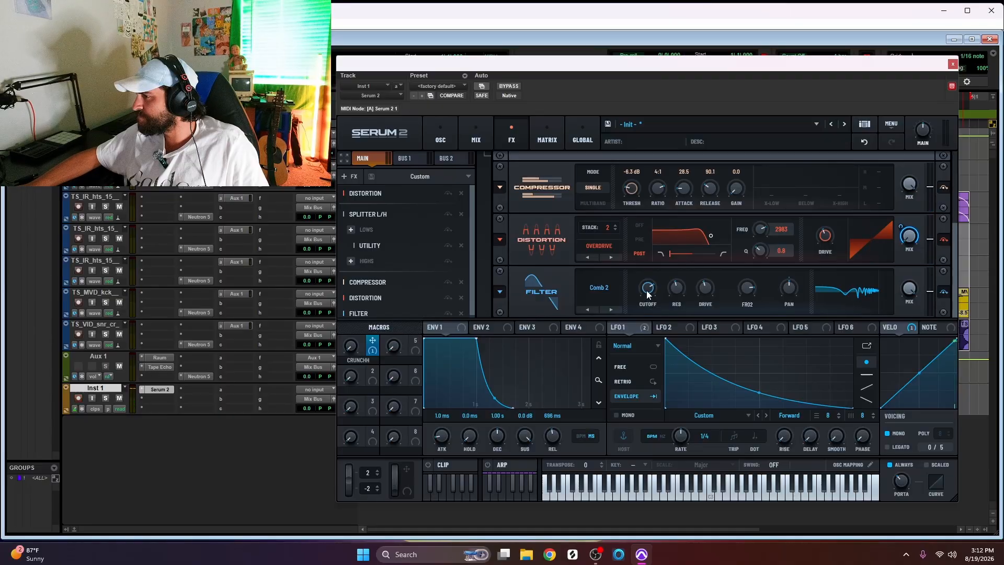
{"action": "left_click_drag", "start_coordinate": [647, 294], "coordinate": [651, 327]}
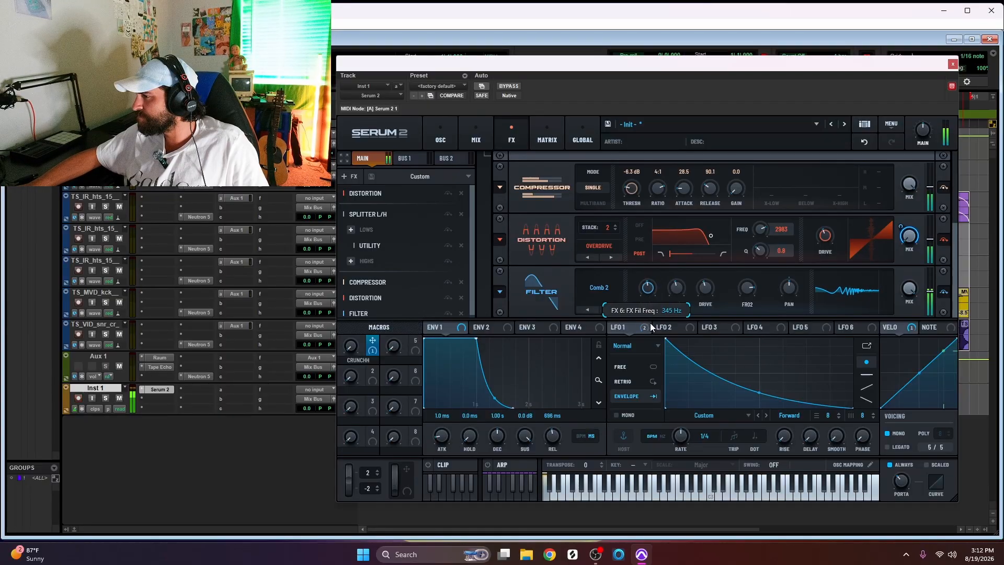
{"action": "left_click_drag", "start_coordinate": [677, 291], "coordinate": [680, 275]}
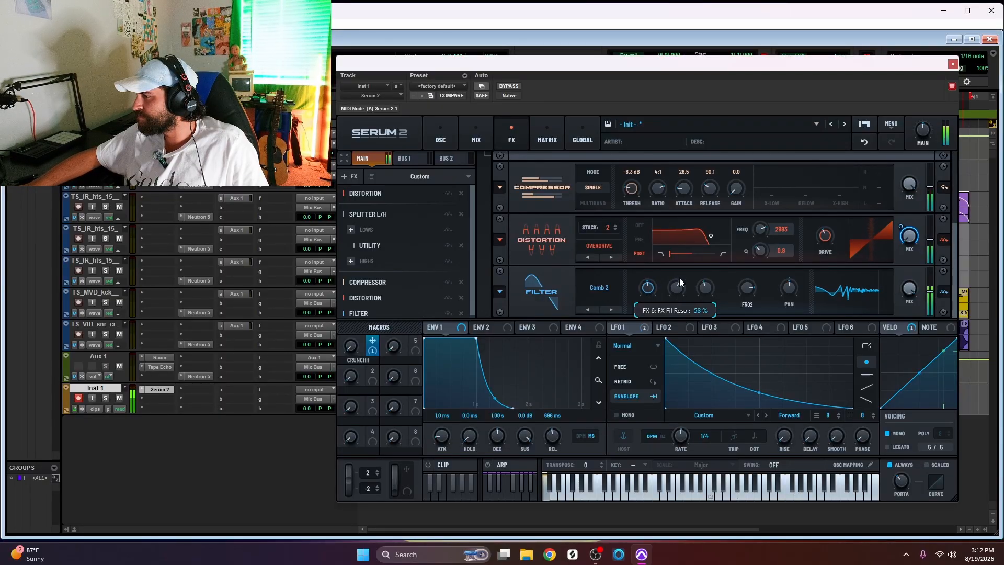
Step: Switch the Filter effect's type to French LP and adjust its Boeuf and cutoff by ear
{"action": "left_click", "coordinate": [606, 296]}
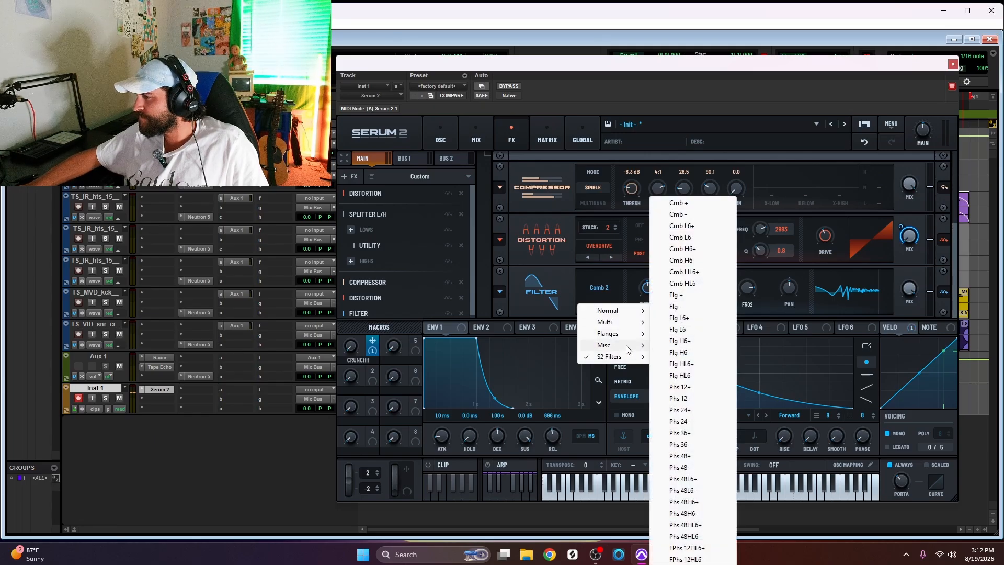
{"action": "mouse_move", "coordinate": [633, 348]}
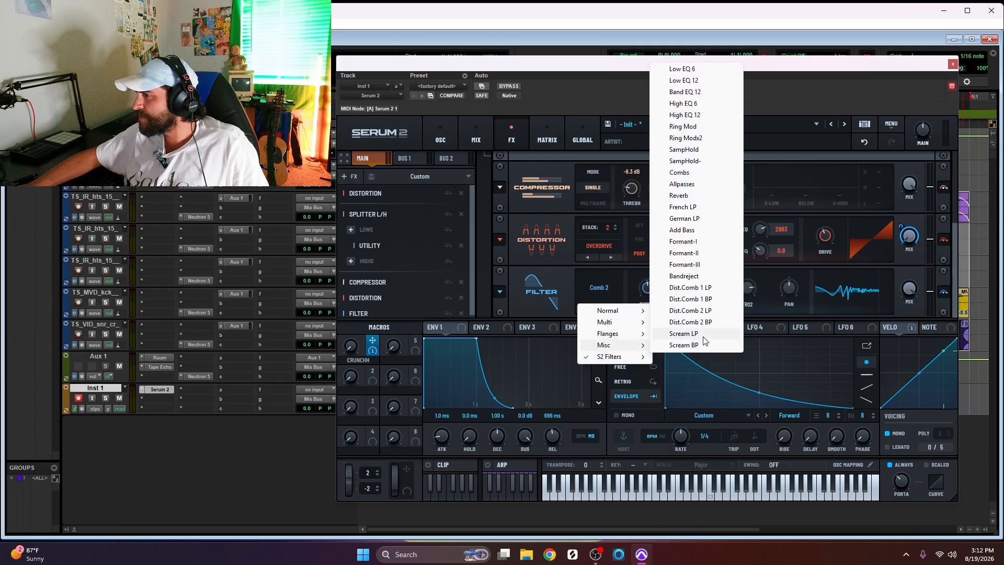
{"action": "left_click", "coordinate": [697, 207]}
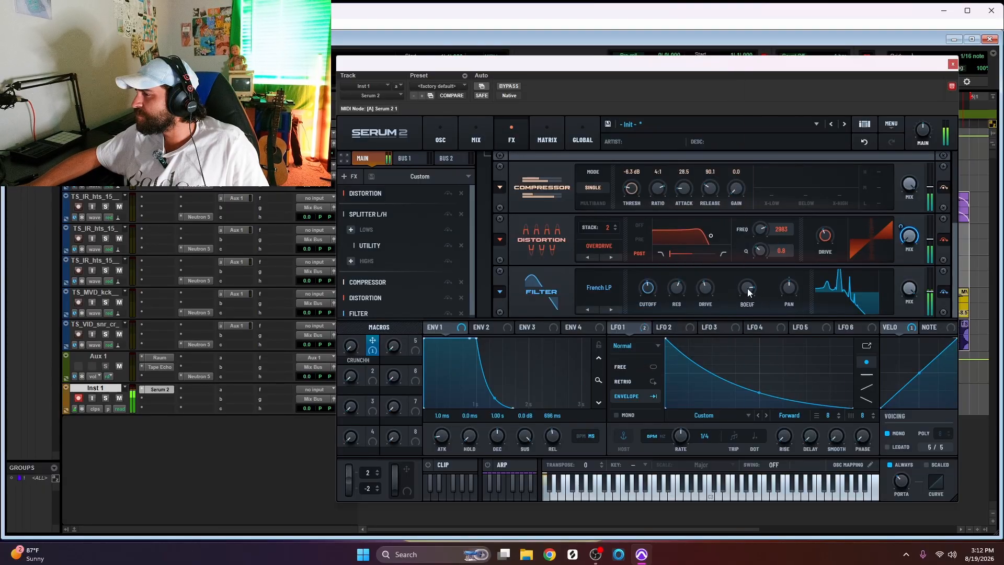
{"action": "left_click_drag", "start_coordinate": [748, 292], "coordinate": [748, 308]}
{"action": "left_click_drag", "start_coordinate": [753, 362], "coordinate": [754, 432]}
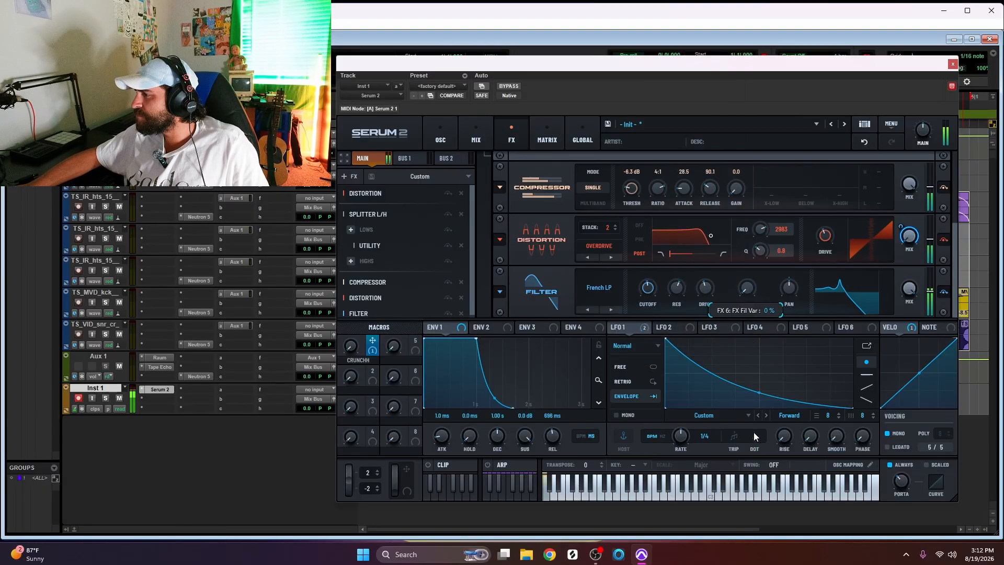
{"action": "left_click_drag", "start_coordinate": [653, 287], "coordinate": [662, 272]}
{"action": "left_click_drag", "start_coordinate": [748, 291], "coordinate": [785, 294]}
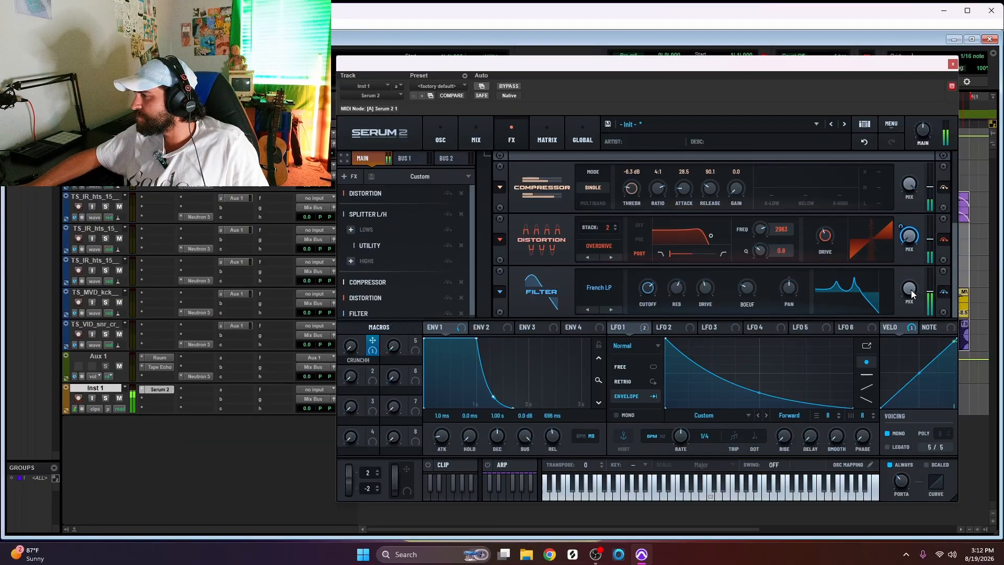
Step: Lower the French LP filter's mix and assign Macro 2 to it
{"action": "left_click_drag", "start_coordinate": [911, 290], "coordinate": [933, 275]}
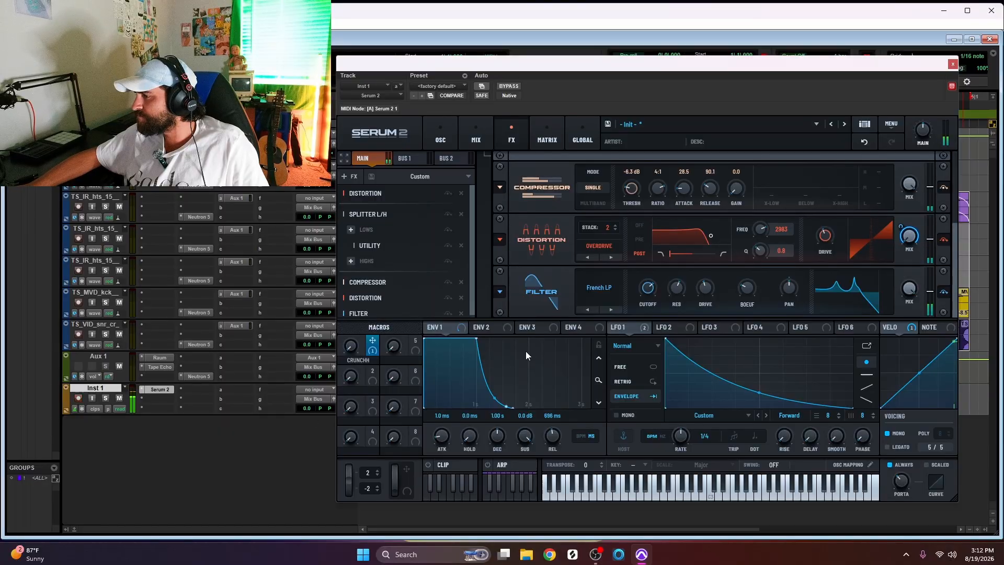
{"action": "left_click", "coordinate": [942, 292]}
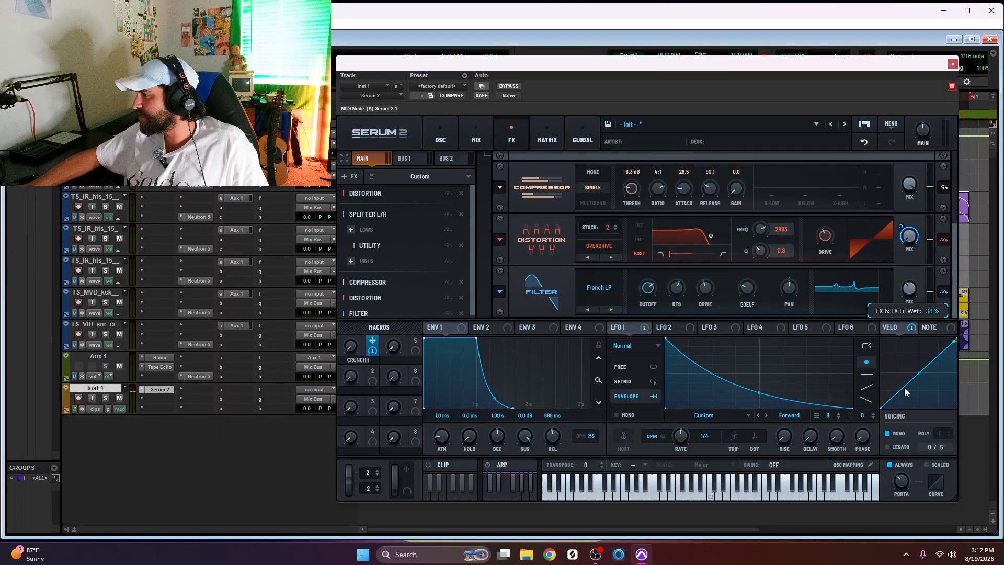
{"action": "left_click_drag", "start_coordinate": [372, 372], "coordinate": [910, 293]}
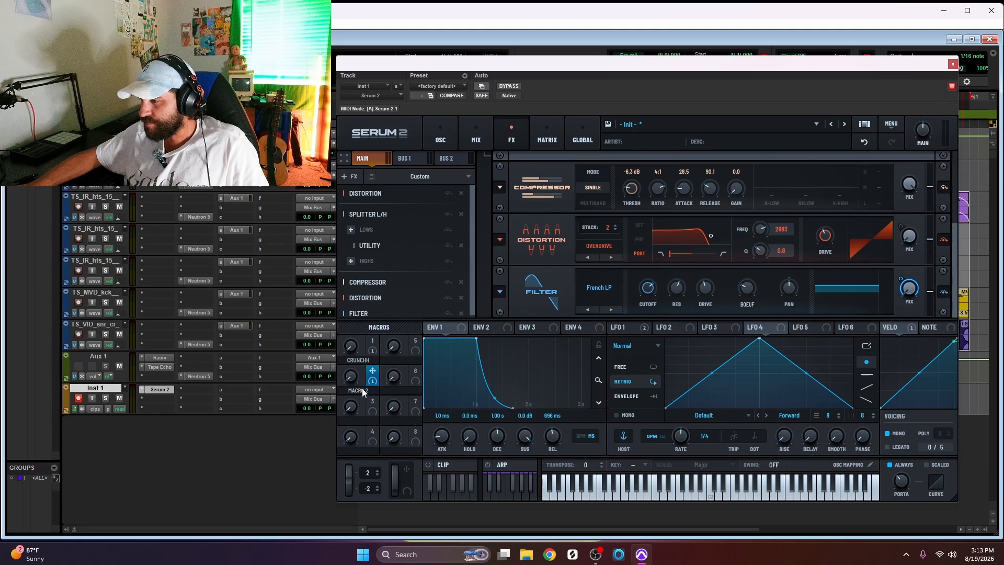
Step: Rename Macro 2 as CRUNCH2
{"action": "type", "text": "CR"}
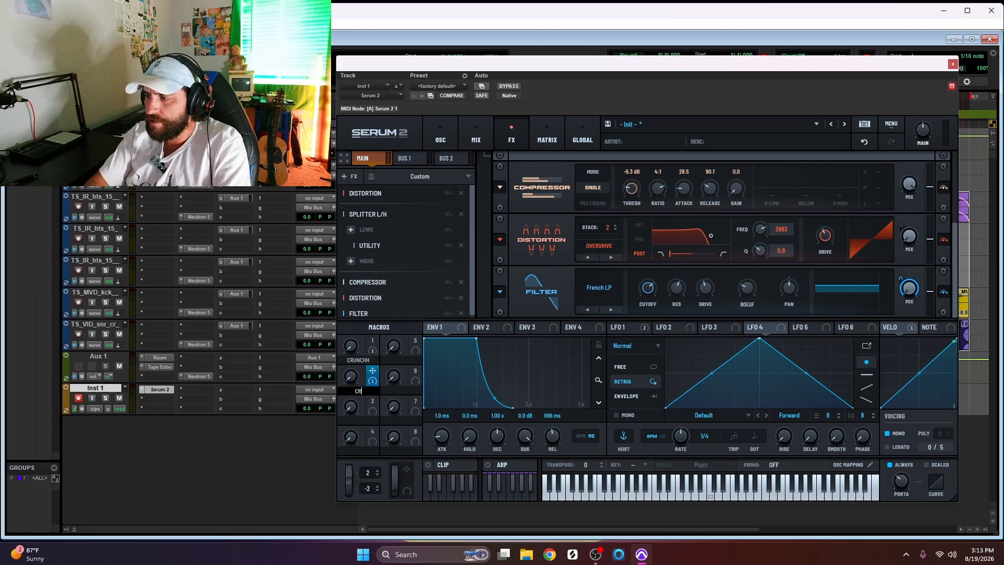
{"action": "key", "text": "Return"}
{"action": "type", "text": "UN"}
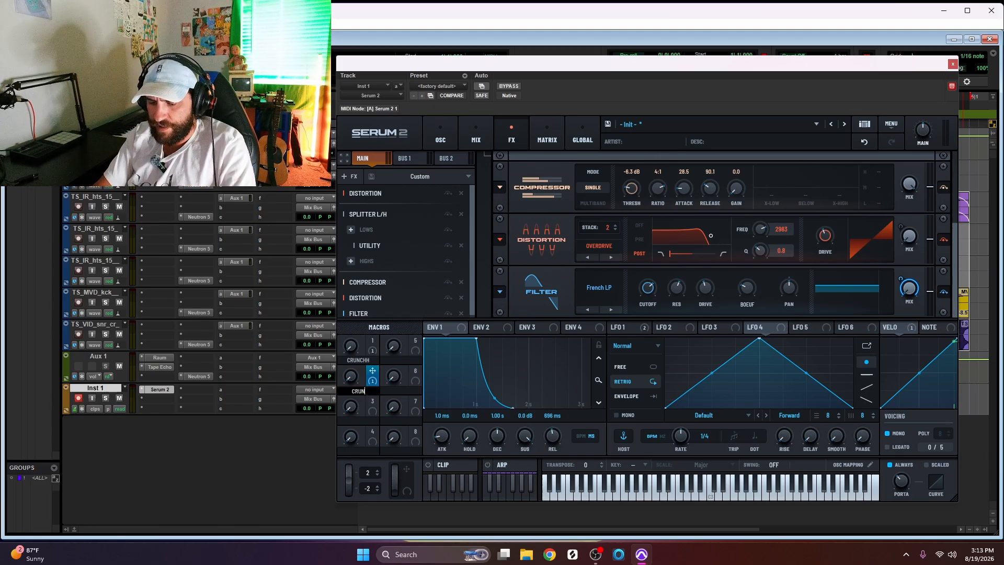
{"action": "type", "text": "CH"}
{"action": "key", "text": "Return"}
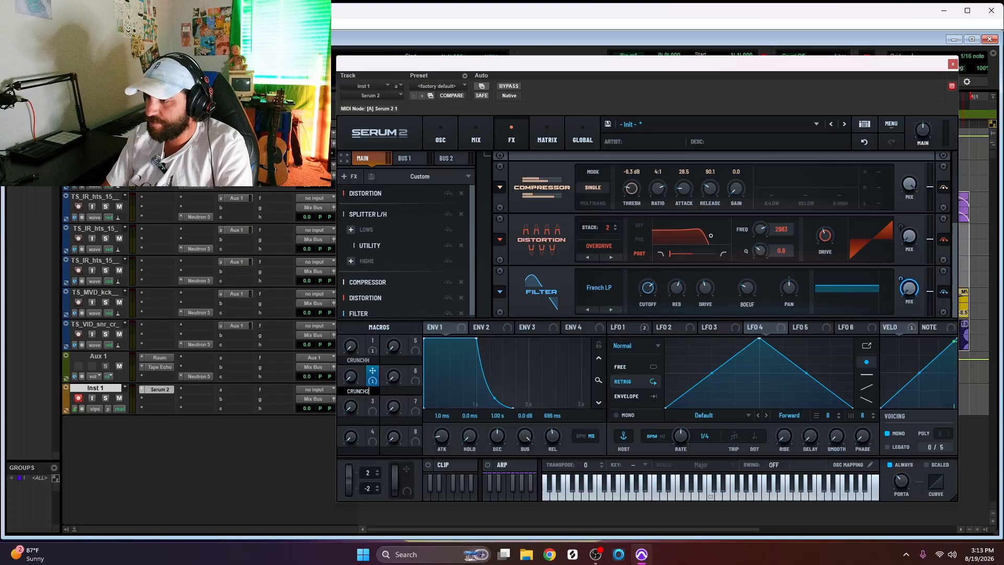
{"action": "key", "text": "Return"}
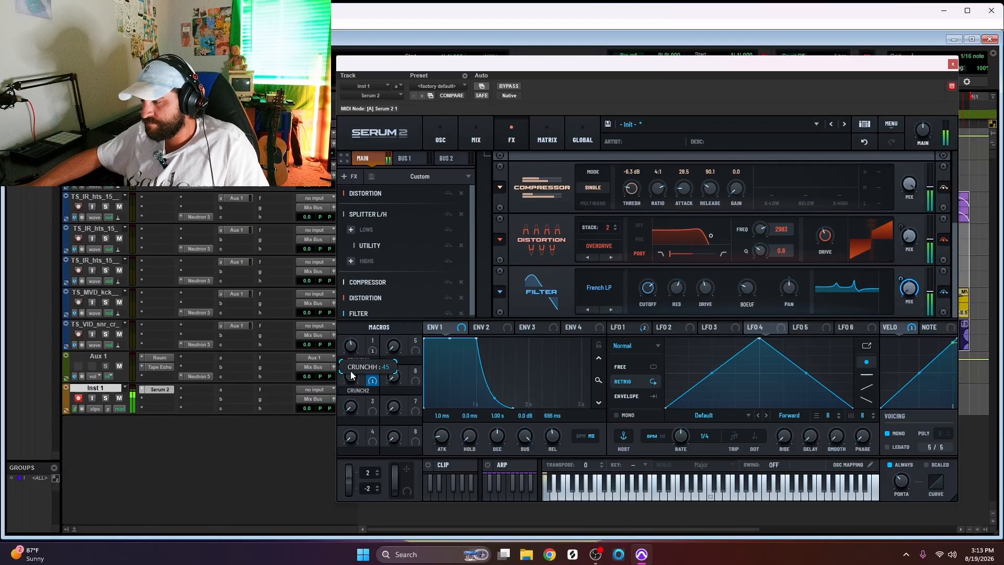
Step: Audition the CRUNCHH and CRUNCH2 macros across their range, reducing CRUNCH2's modulation depth on the filter mix
{"action": "left_click_drag", "start_coordinate": [351, 373], "coordinate": [363, 347]}
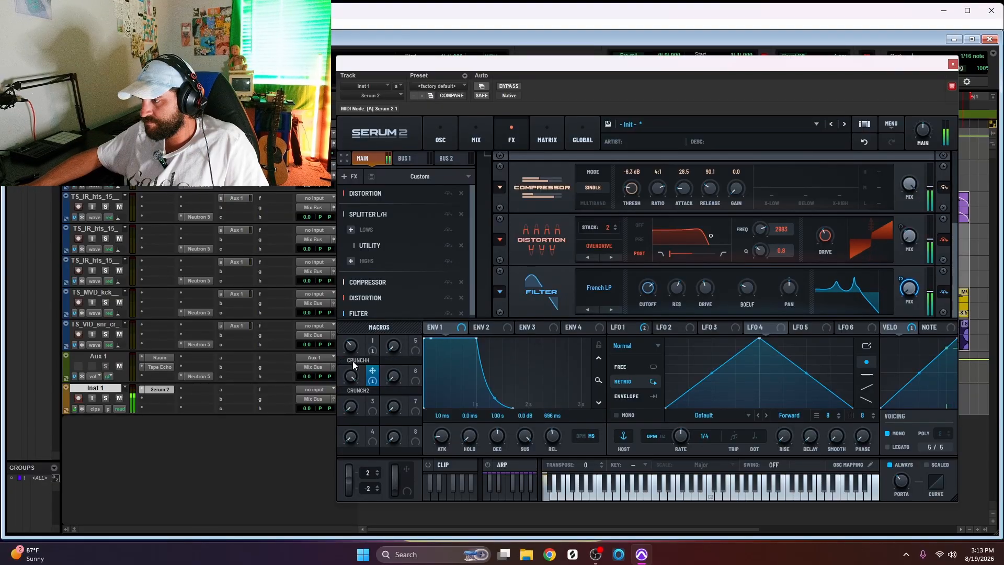
{"action": "mouse_move", "coordinate": [352, 347]}
{"action": "mouse_move", "coordinate": [351, 401]}
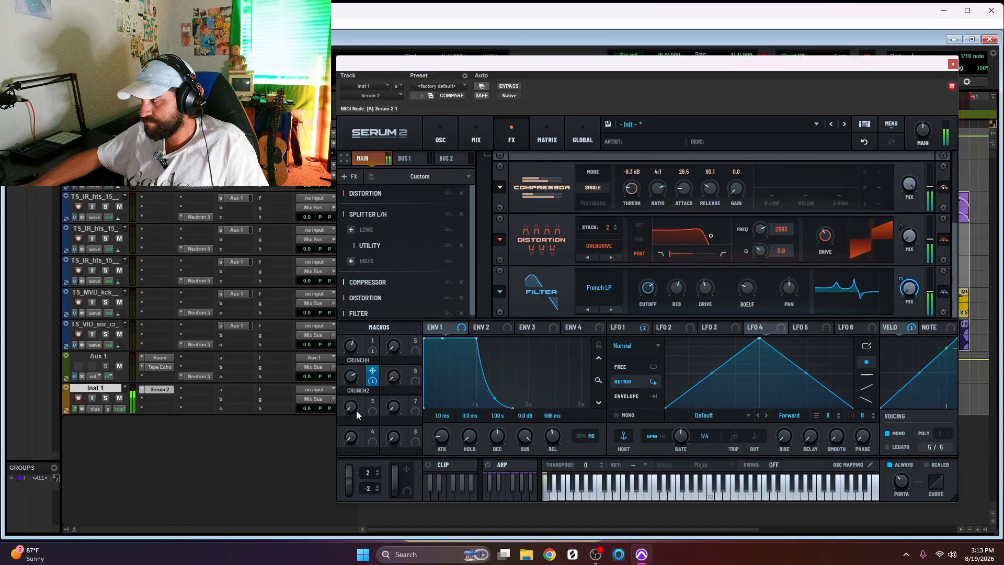
{"action": "left_click_drag", "start_coordinate": [903, 280], "coordinate": [899, 298]}
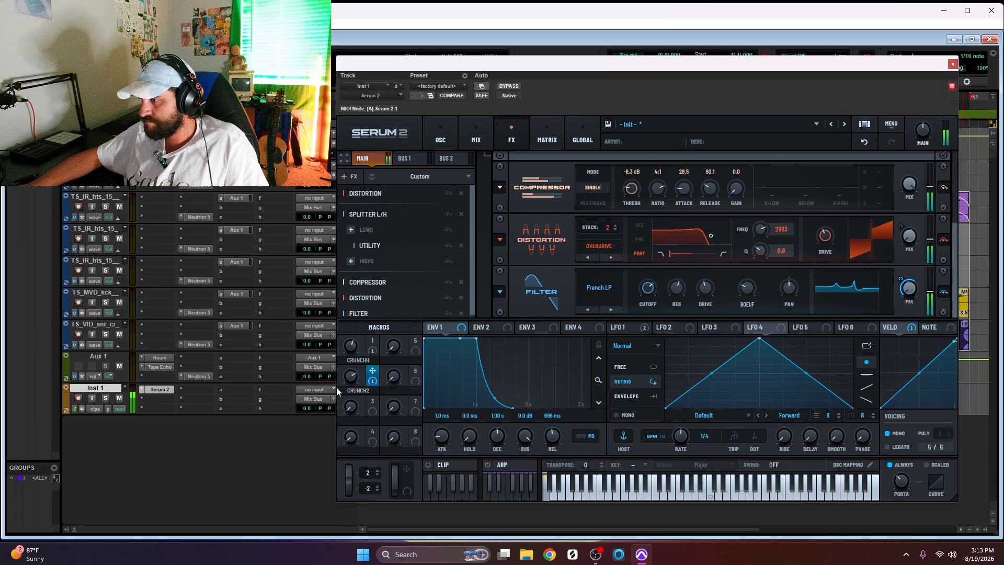
{"action": "left_click_drag", "start_coordinate": [349, 352], "coordinate": [373, 277]}
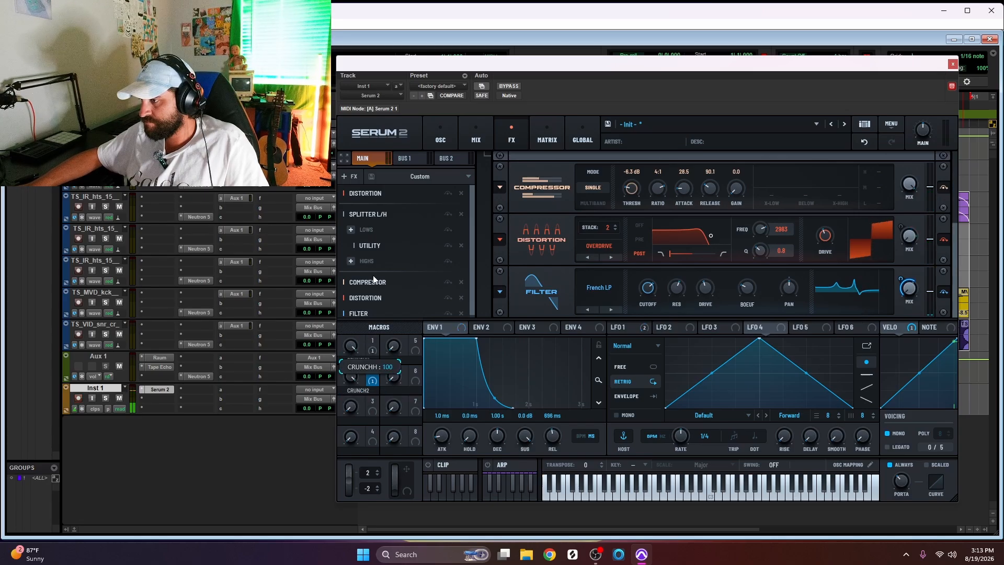
{"action": "left_click_drag", "start_coordinate": [355, 349], "coordinate": [358, 421]}
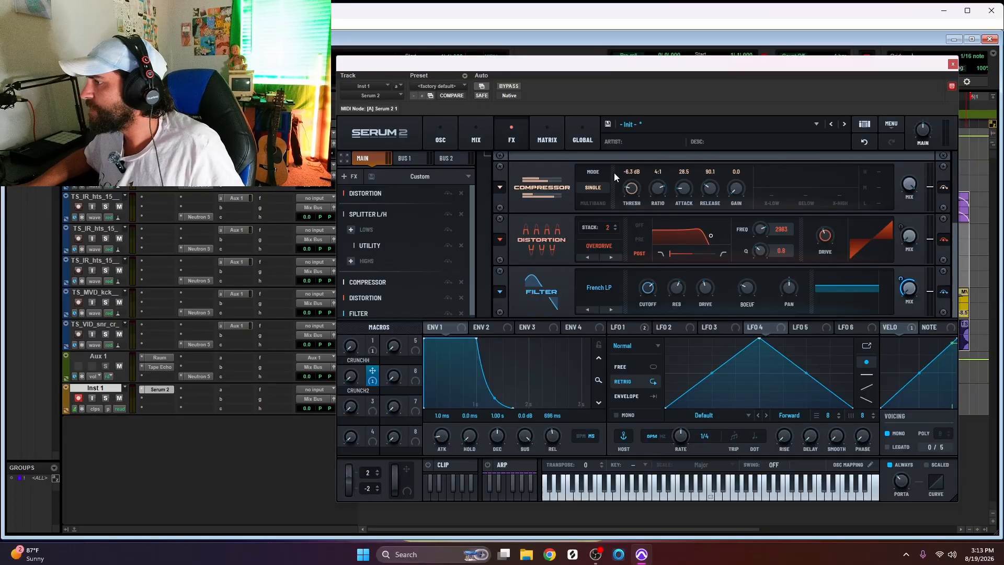
Step: Start saving the patch as a preset named CRUNCHYBASSTIME BASS in the SOUNDDESIGNSUNDAY folder
{"action": "left_click", "coordinate": [607, 124]}
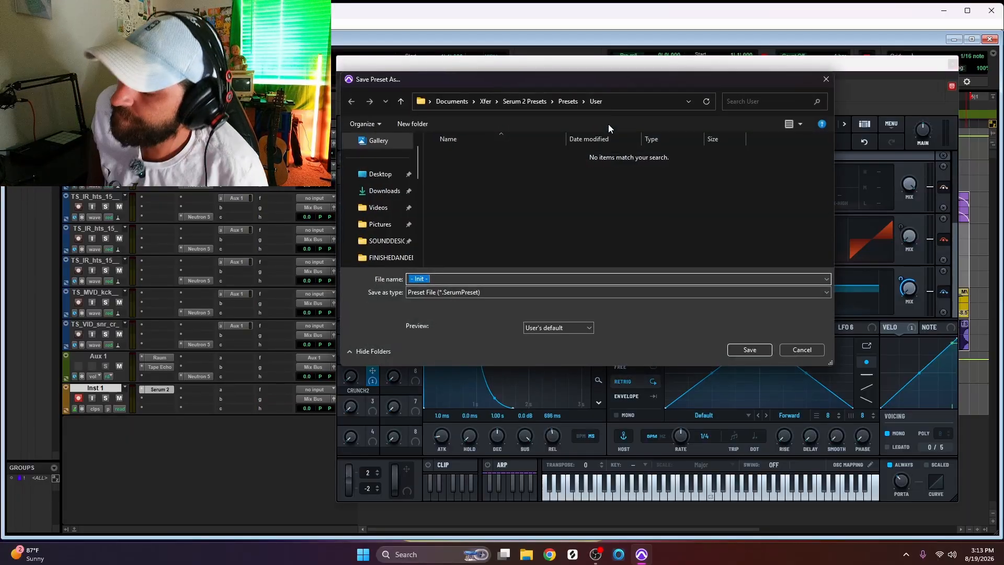
{"action": "type", "text": "CRUN"}
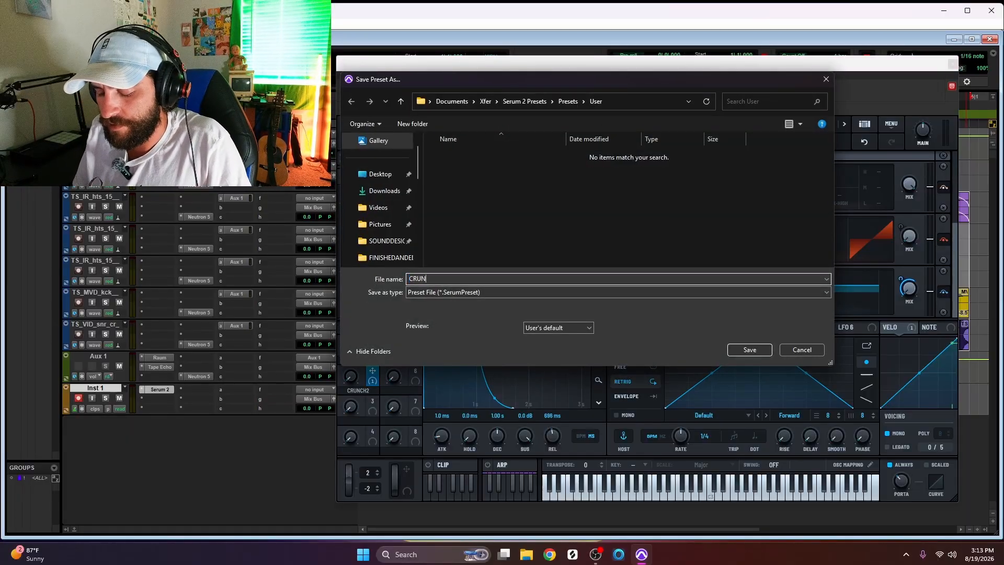
{"action": "type", "text": "CHYBASSTIME"}
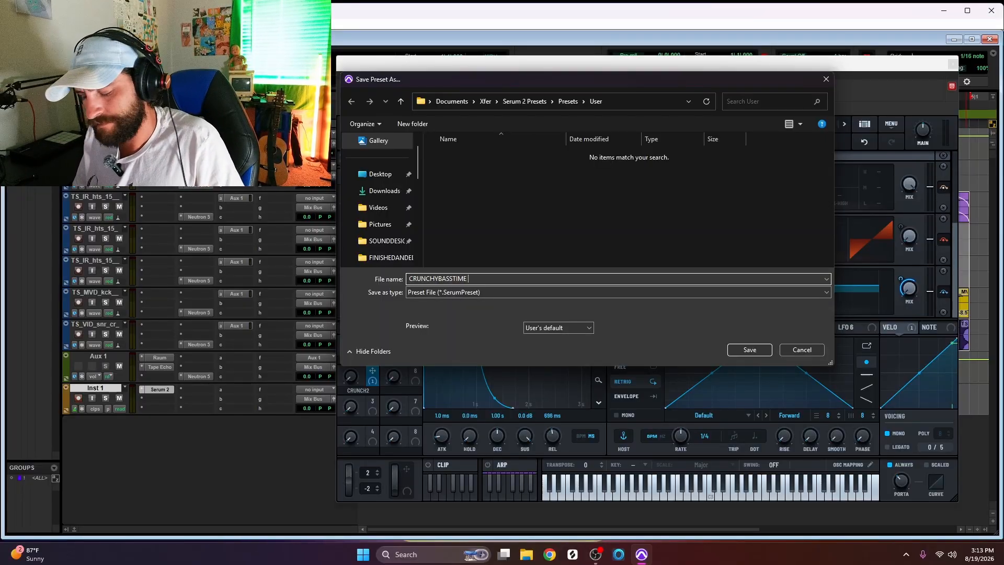
{"action": "type", "text": "BASS"}
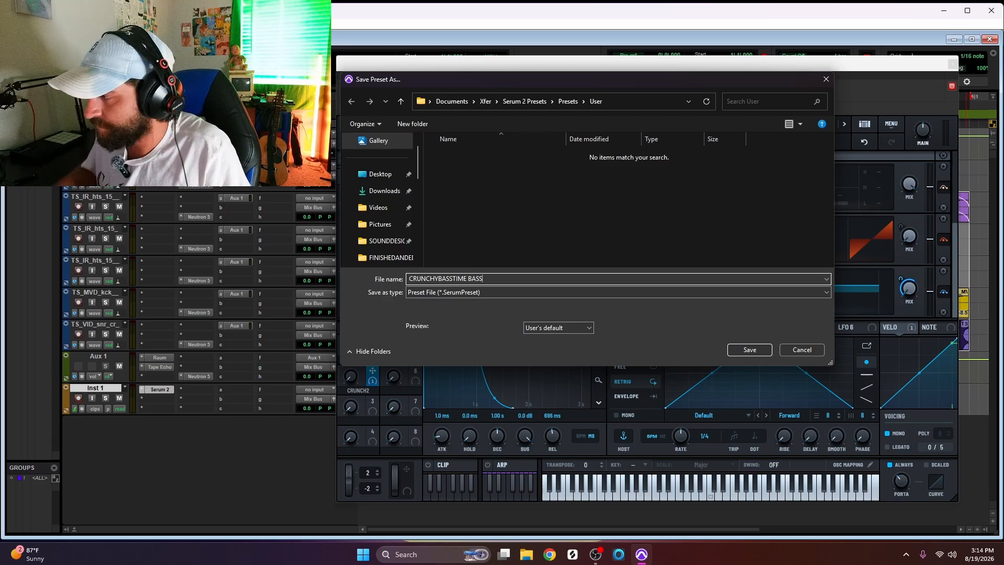
{"action": "left_click", "coordinate": [366, 243]}
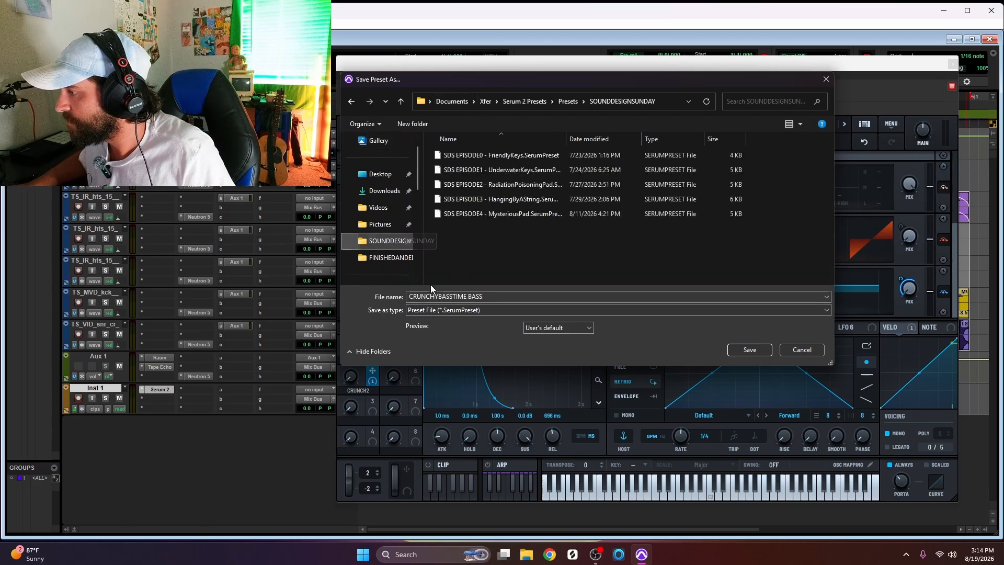
Step: Change the preset's file name to SDS EPISODE5 - CRUNCHYBASSTIME and save it
{"action": "triple_click", "coordinate": [424, 297]}
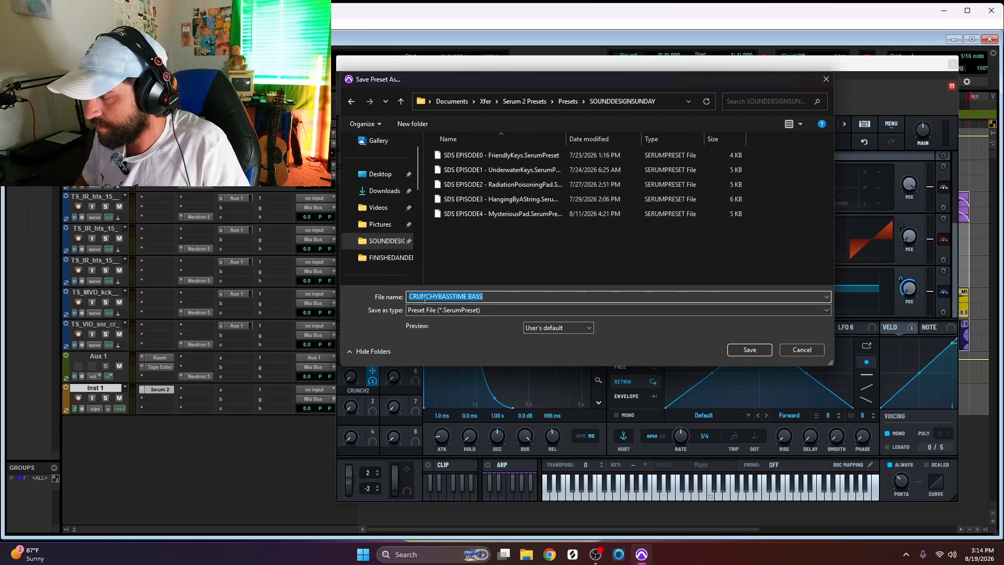
{"action": "left_click", "coordinate": [425, 297]}
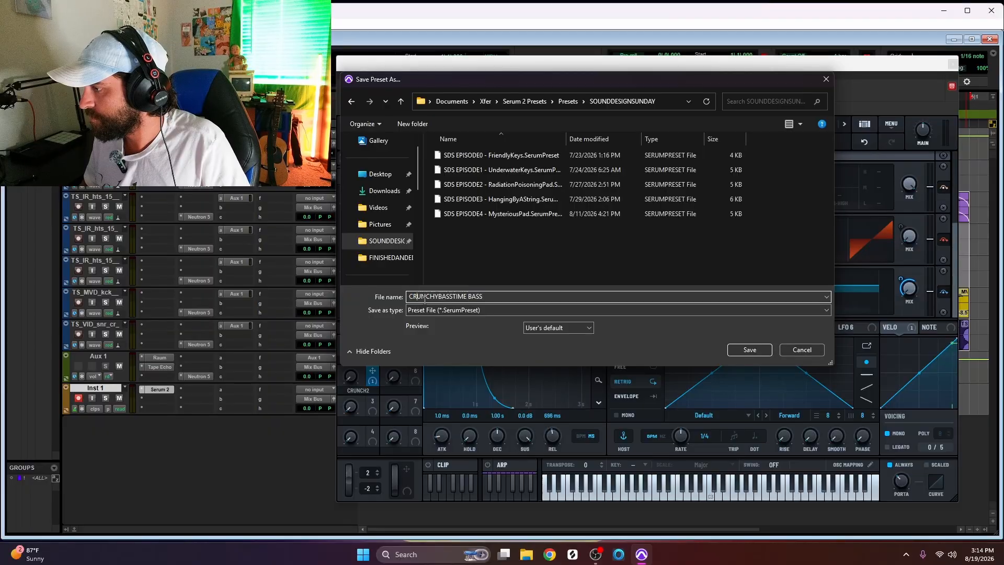
{"action": "key", "text": "Home"}
{"action": "type", "text": "SDS "}
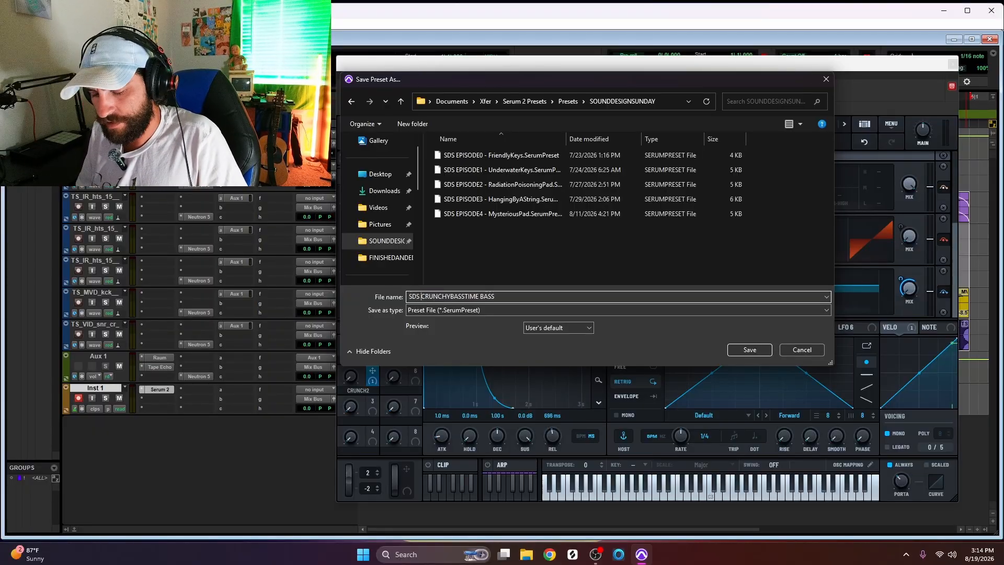
{"action": "type", "text": "EPISODE"}
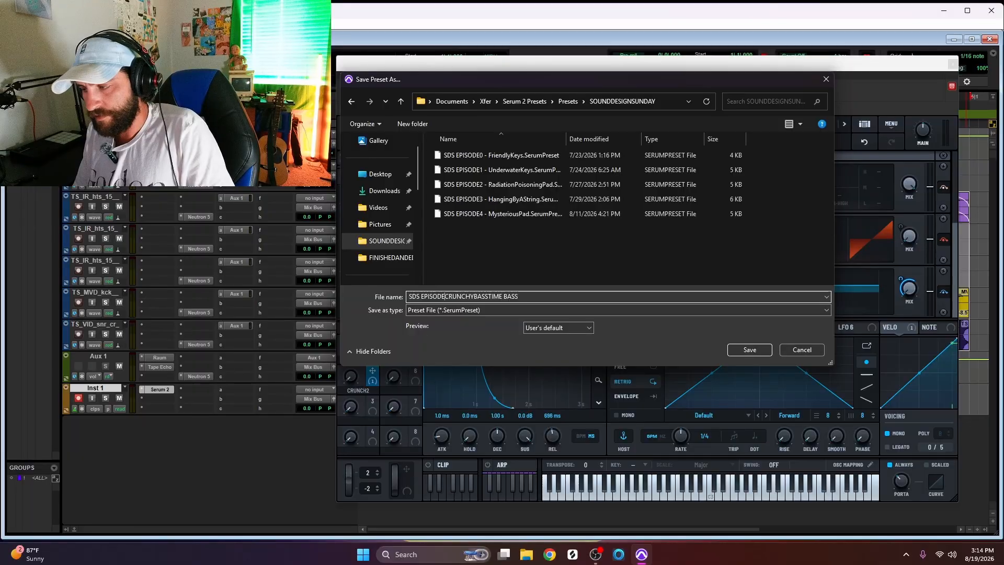
{"action": "type", "text": "5 "}
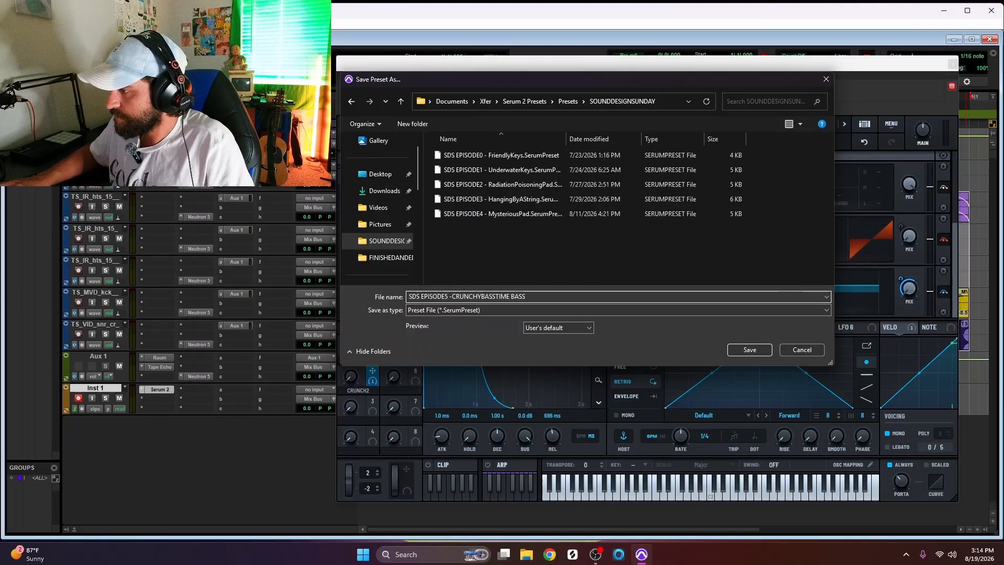
{"action": "type", "text": "-"}
{"action": "left_click_drag", "start_coordinate": [527, 294], "coordinate": [516, 296]}
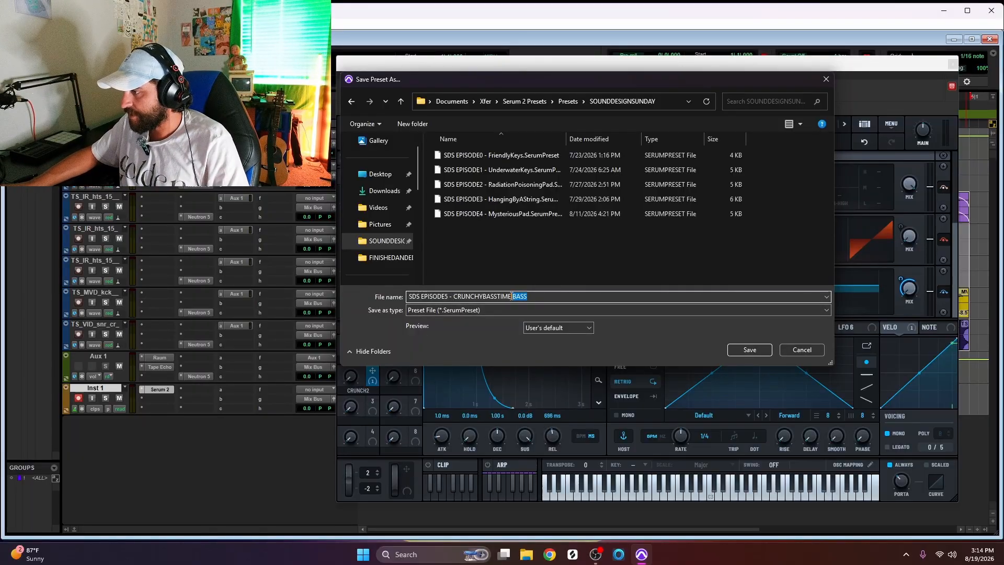
{"action": "key", "text": "BackSpace"}
{"action": "left_click", "coordinate": [747, 349]}
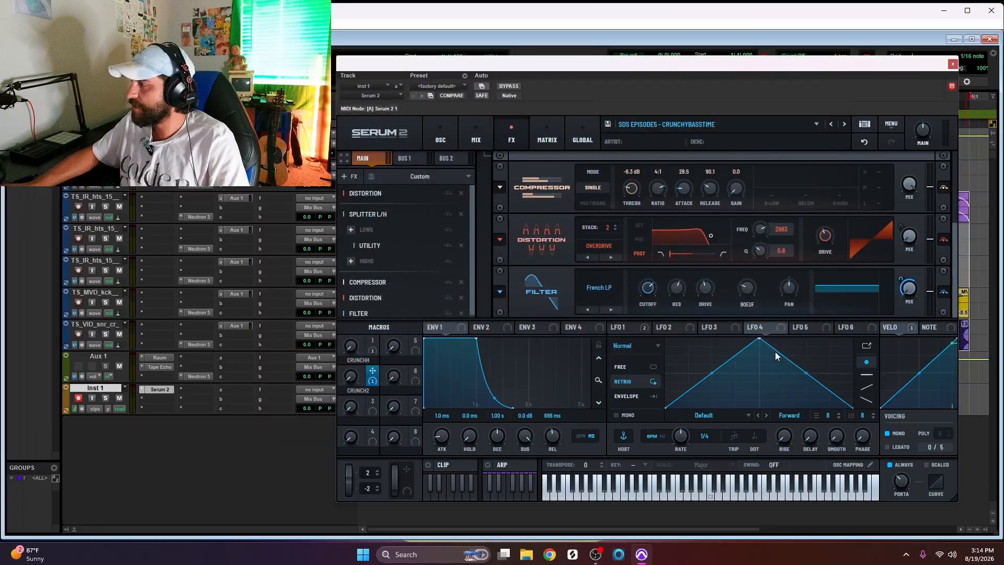
Step: Audition the bass over the looping drums and adjust Serum 2's main volume by ear
{"action": "left_click", "coordinate": [951, 65]}
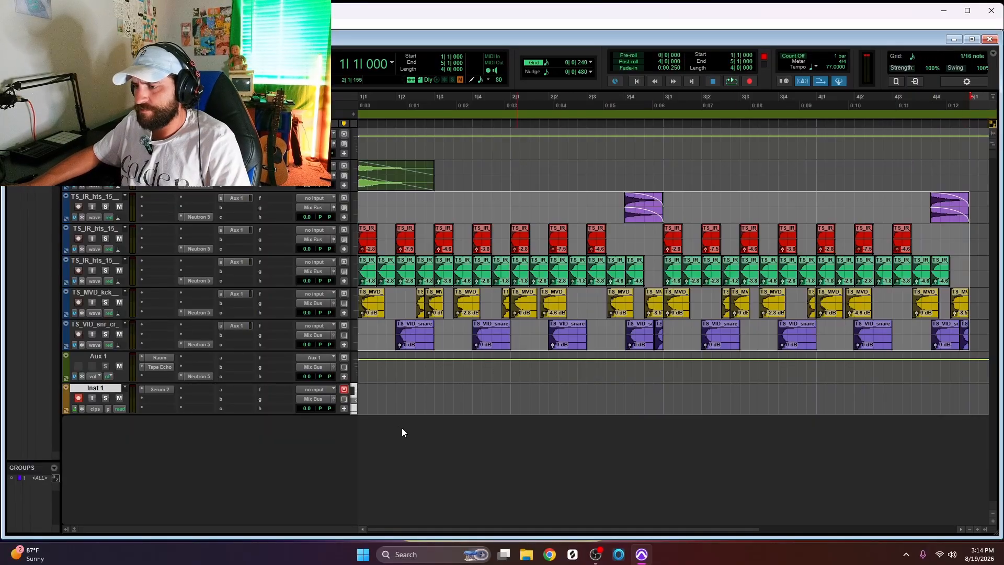
{"action": "key", "text": "space"}
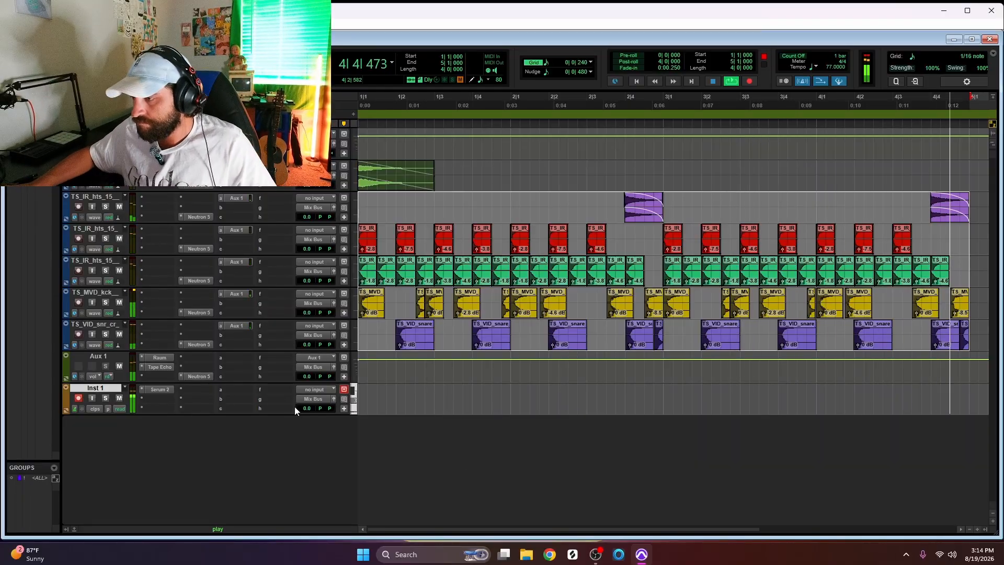
{"action": "left_click", "coordinate": [162, 389]}
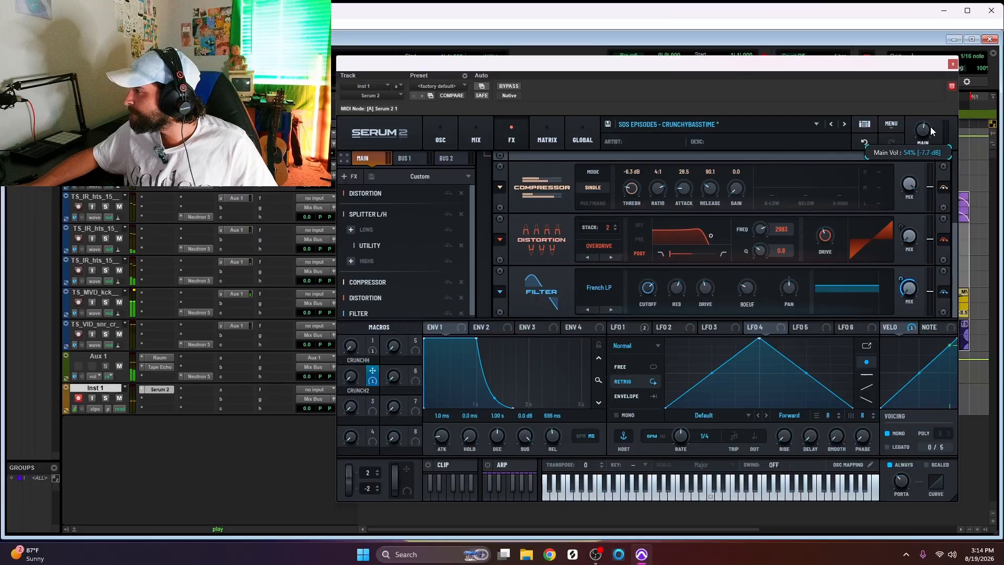
{"action": "left_click_drag", "start_coordinate": [930, 126], "coordinate": [931, 120]}
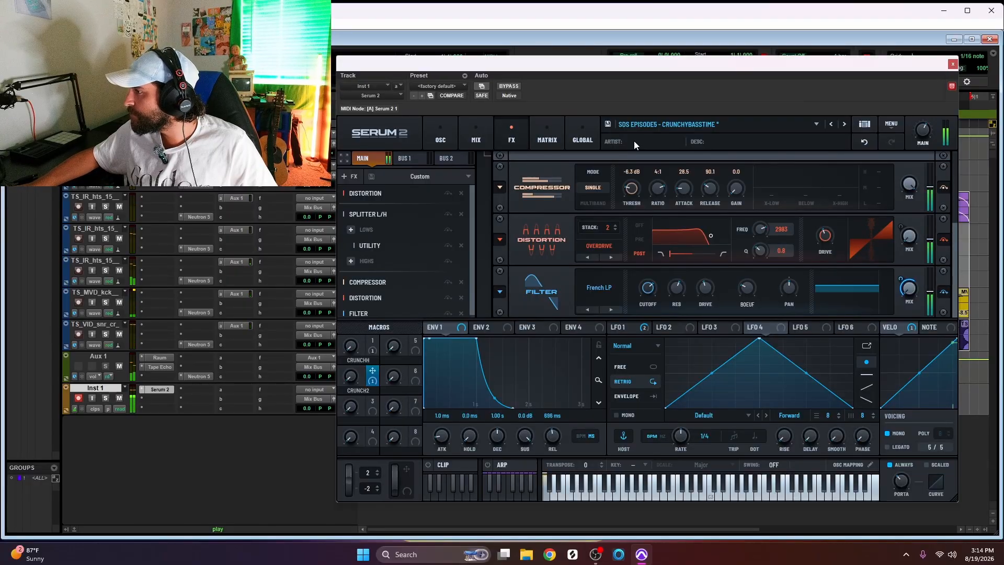
Step: Save the patch again under the same name, replacing the existing SDS EPISODE5 - CRUNCHYBASSTIME preset
{"action": "left_click", "coordinate": [608, 125]}
{"action": "left_click", "coordinate": [749, 349]}
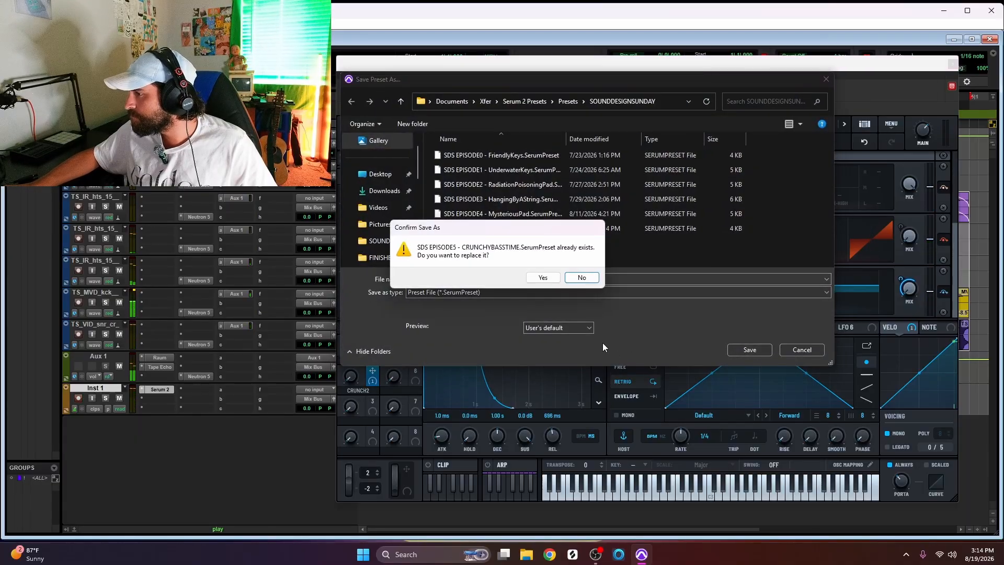
{"action": "left_click", "coordinate": [552, 280]}
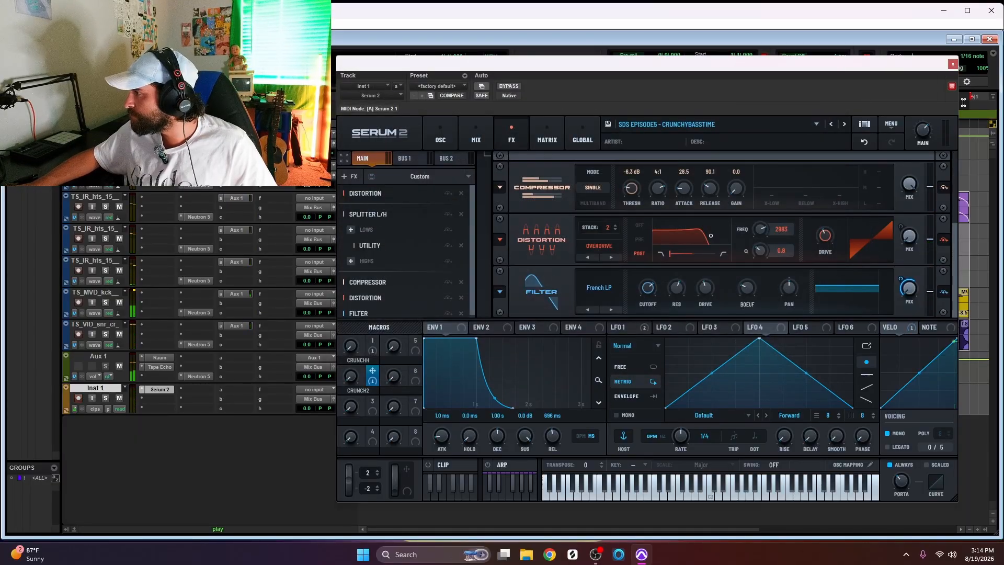
Step: Close the synth window and record a four-bar MIDI bass line on the Inst 1 track over the looping drums
{"action": "left_click", "coordinate": [952, 65]}
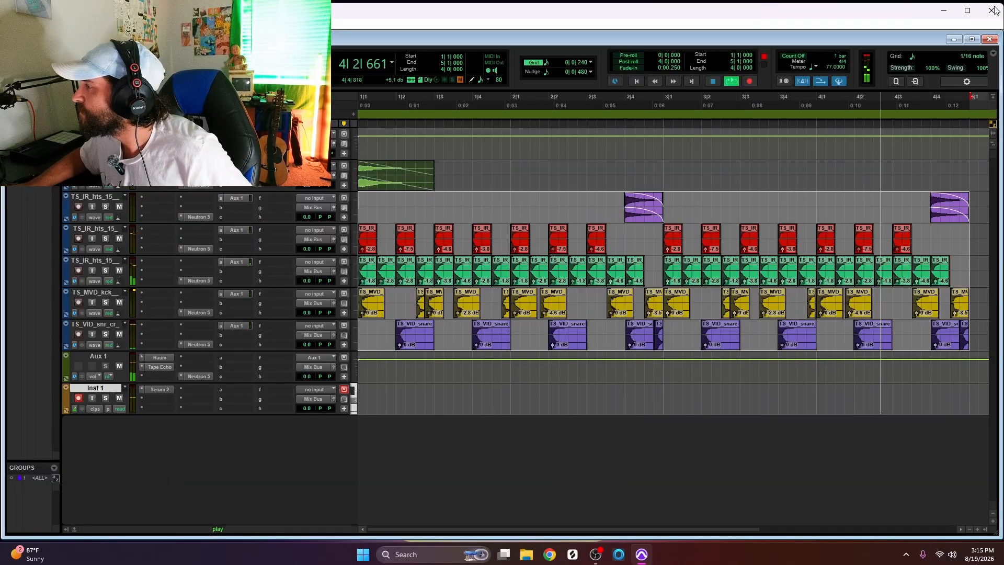
{"action": "left_click", "coordinate": [752, 83]}
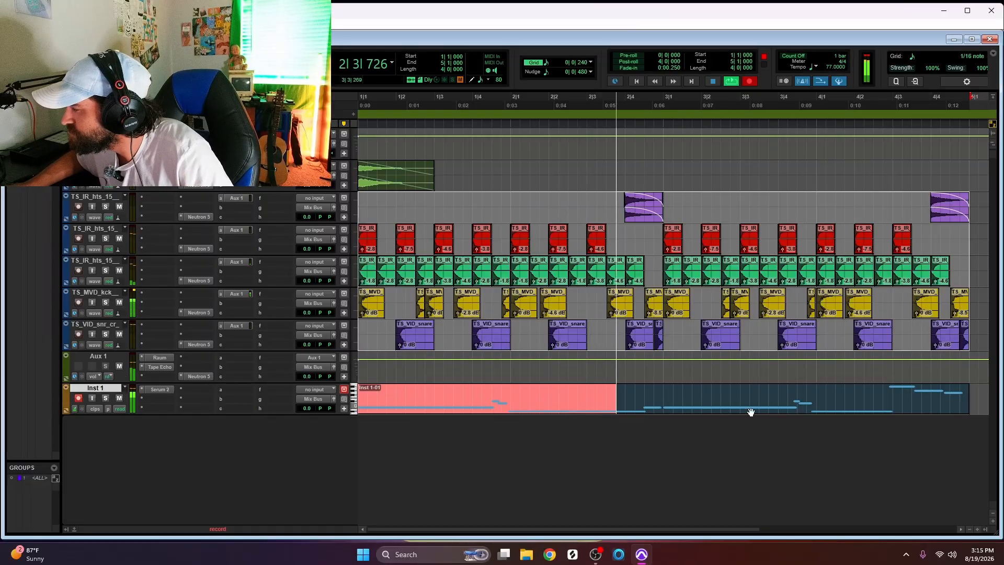
{"action": "key", "text": "space"}
Step: Open the recorded clip in the MIDI editor and shift the A#-1 notes to the starts of bars 2 and 4, moving their lead-in notes later
{"action": "left_click", "coordinate": [667, 413]}
{"action": "double_click", "coordinate": [668, 413]}
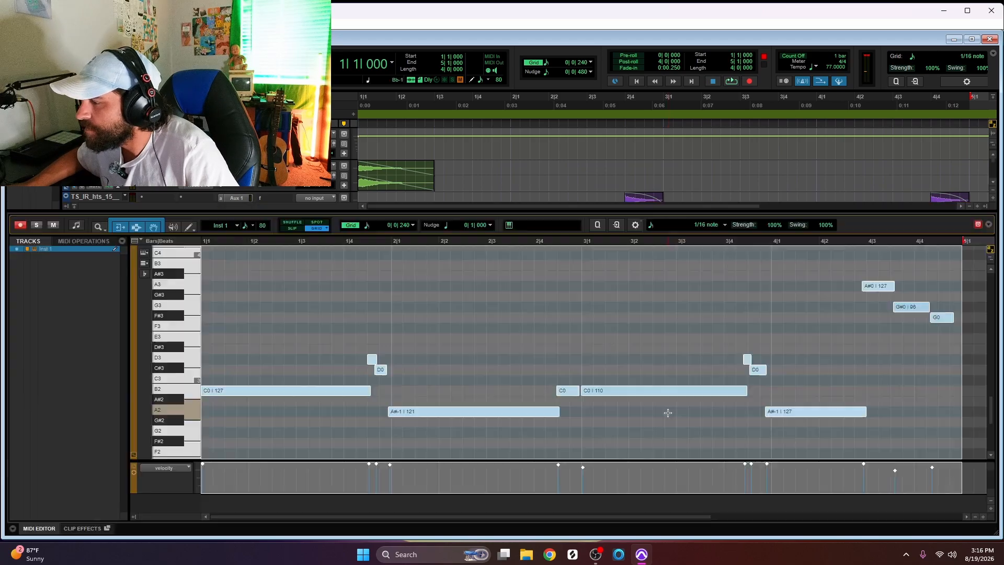
{"action": "left_click", "coordinate": [439, 371]}
{"action": "left_click_drag", "start_coordinate": [388, 375], "coordinate": [389, 375]}
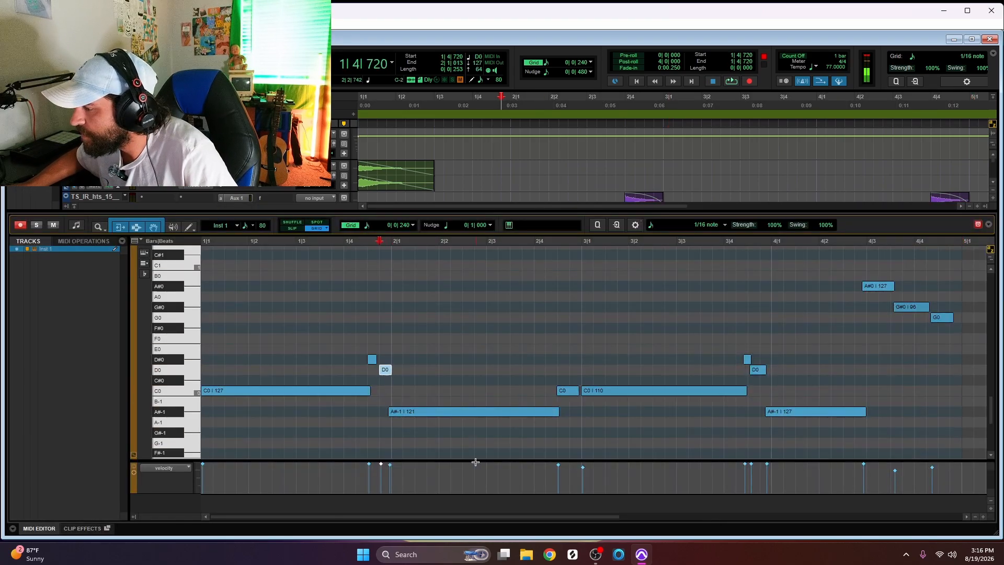
{"action": "left_click", "coordinate": [454, 418]}
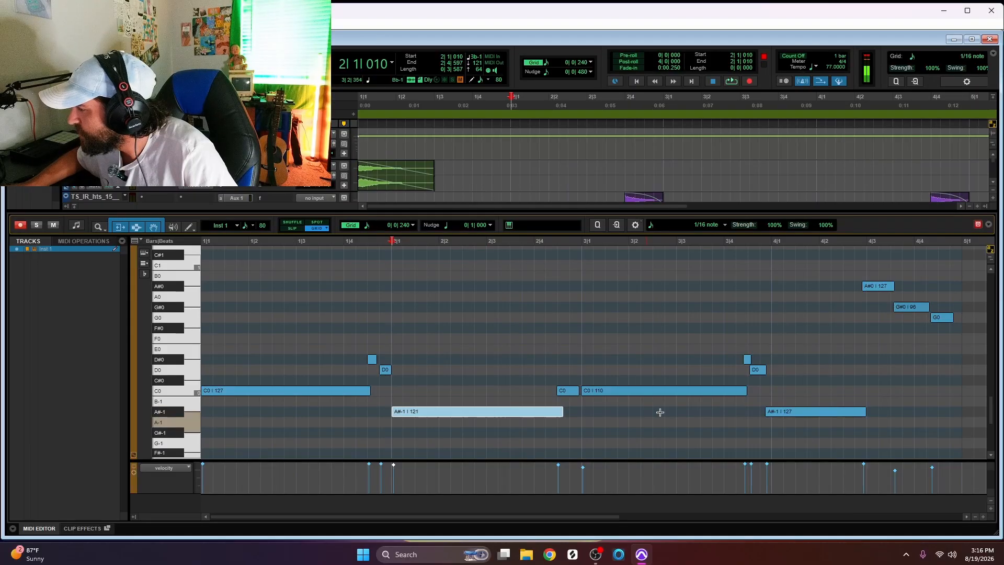
{"action": "left_click", "coordinate": [791, 416]}
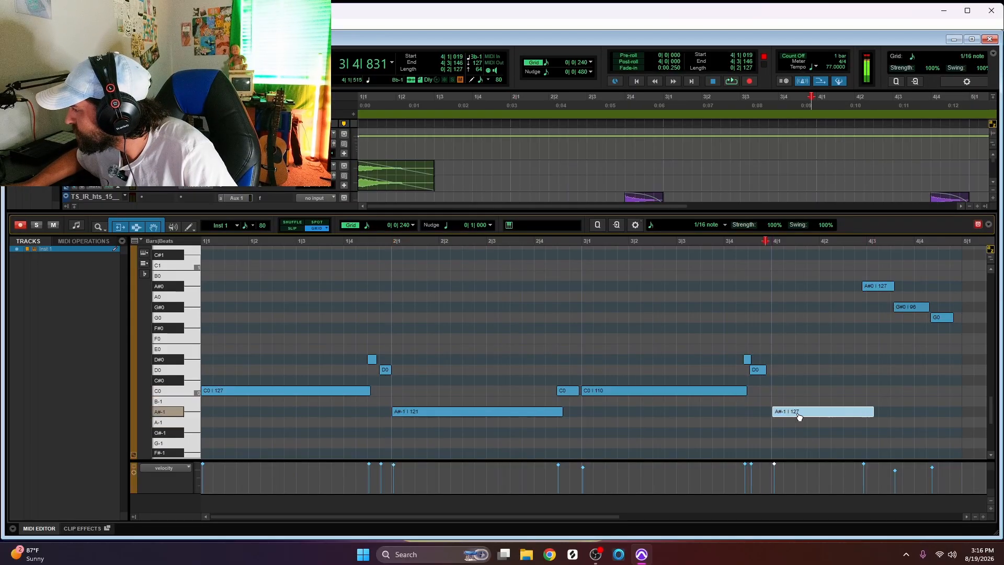
{"action": "mouse_move", "coordinate": [761, 371]}
{"action": "left_mouse_down"}
{"action": "mouse_move", "coordinate": [771, 371]}
{"action": "mouse_move", "coordinate": [755, 365]}
{"action": "left_mouse_up"}
Step: Adjust the timing of the closing A#0, G#0 and G0 notes in bar 4, moving each slightly later
{"action": "left_click_drag", "start_coordinate": [872, 291], "coordinate": [875, 290]}
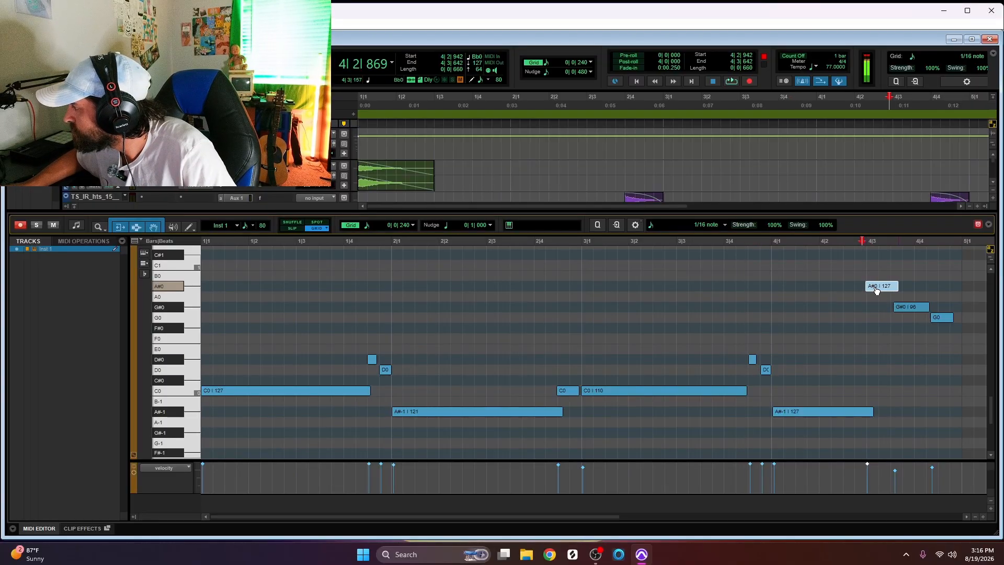
{"action": "left_click", "coordinate": [908, 311]}
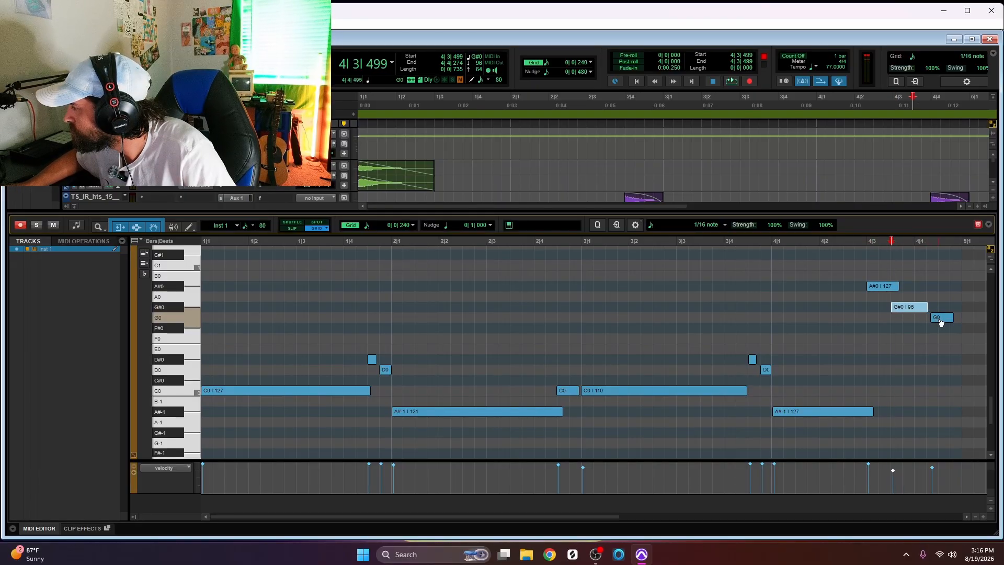
{"action": "left_click_drag", "start_coordinate": [940, 323], "coordinate": [946, 322]}
{"action": "left_click", "coordinate": [914, 312]}
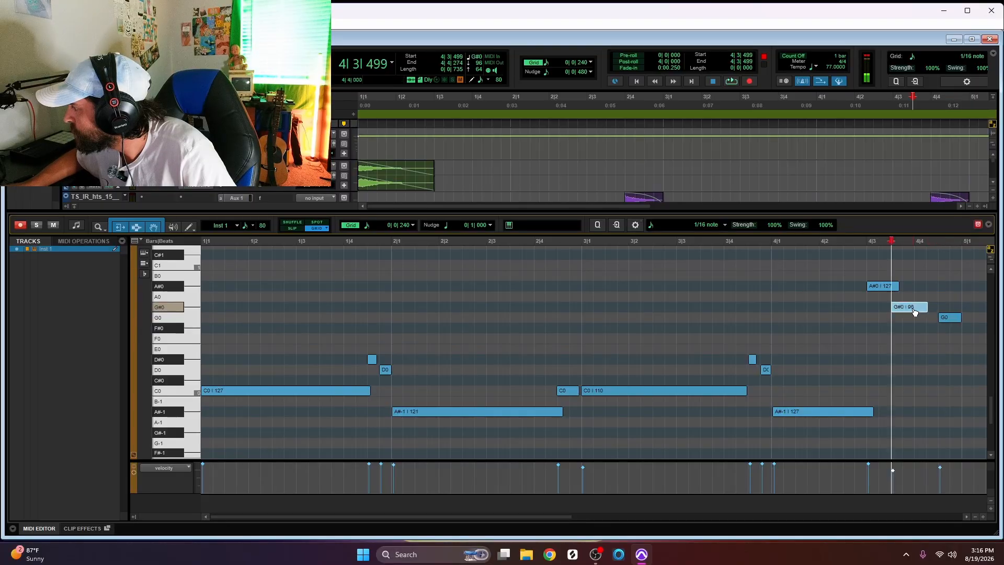
{"action": "left_click_drag", "start_coordinate": [927, 316], "coordinate": [926, 312]}
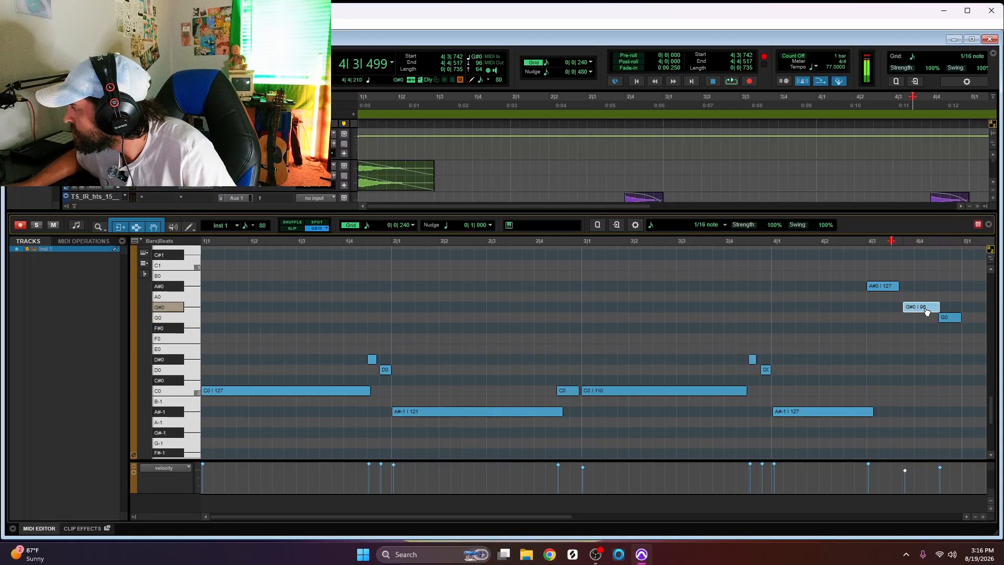
{"action": "left_click", "coordinate": [895, 286]}
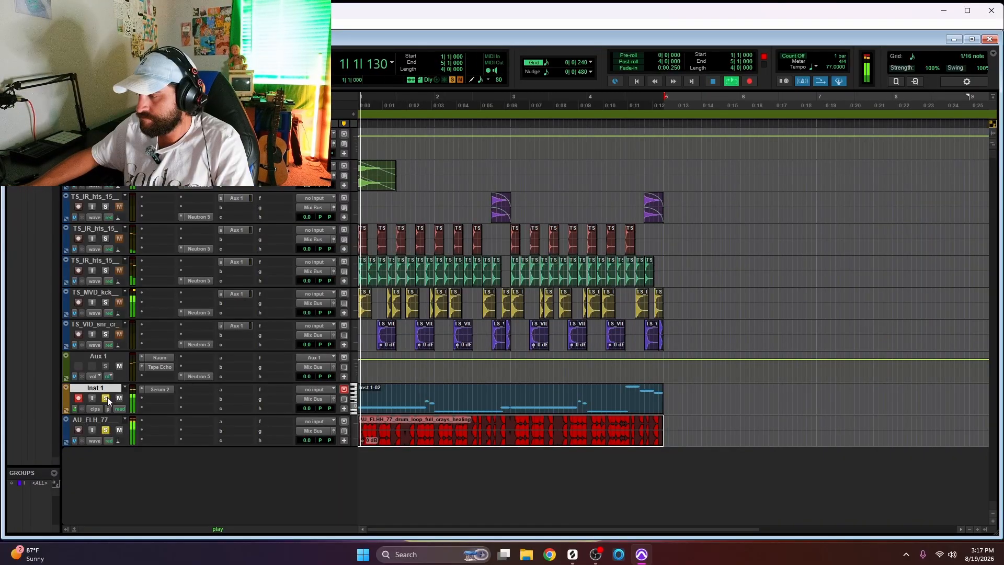